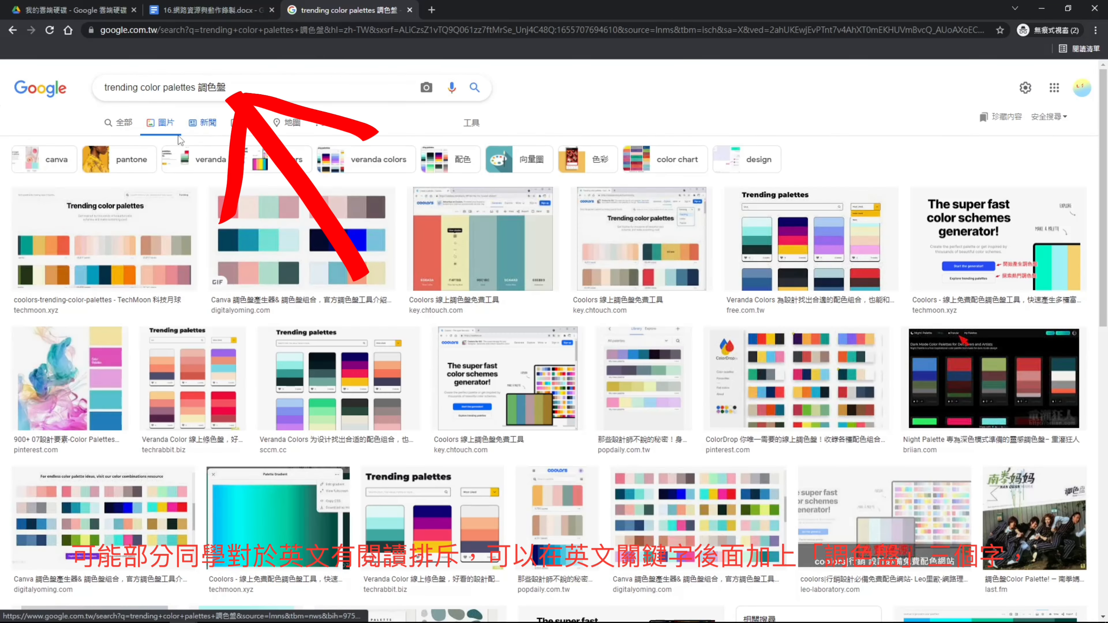
- Switch the "trending color palettes 調色盤" search from images to all web results and look through the tutorials found
click(125, 124)
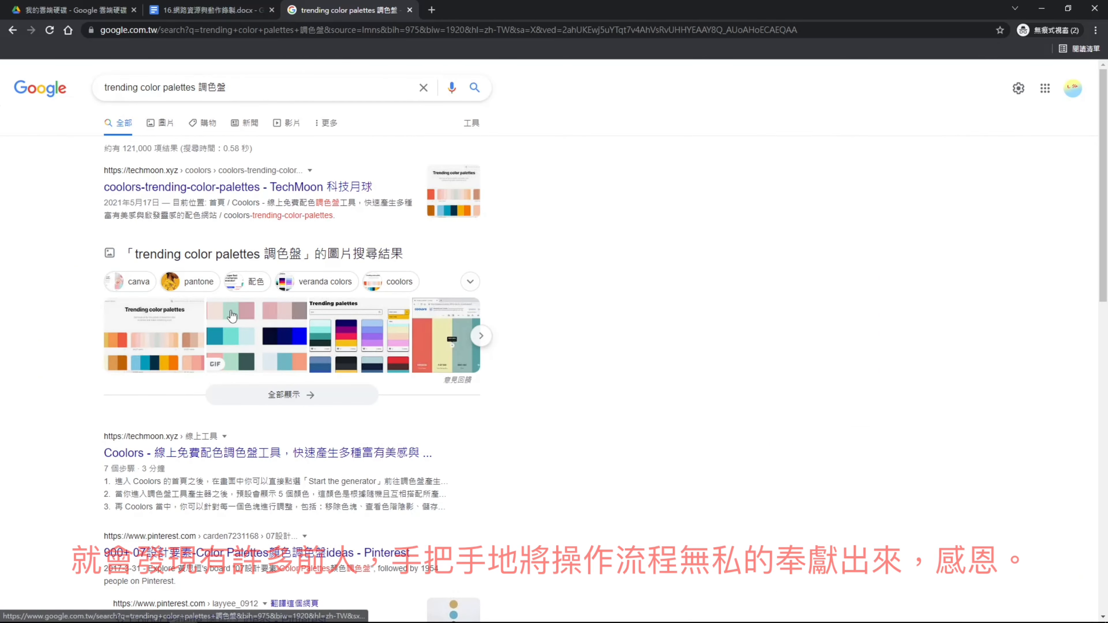
scroll(236, 460, down, 6)
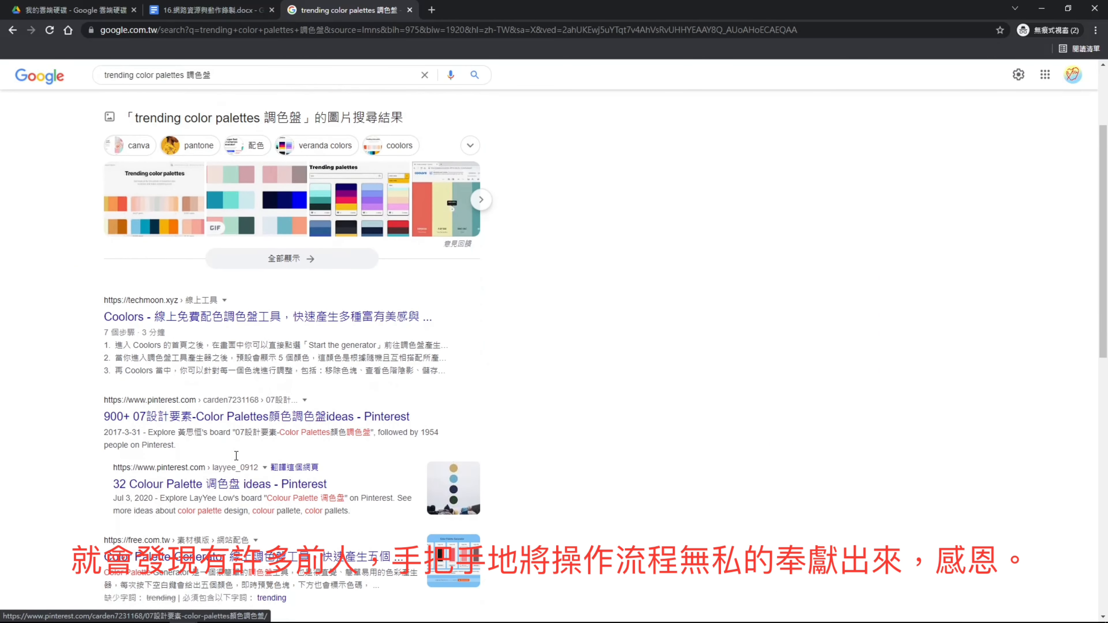
scroll(235, 459, up, 6)
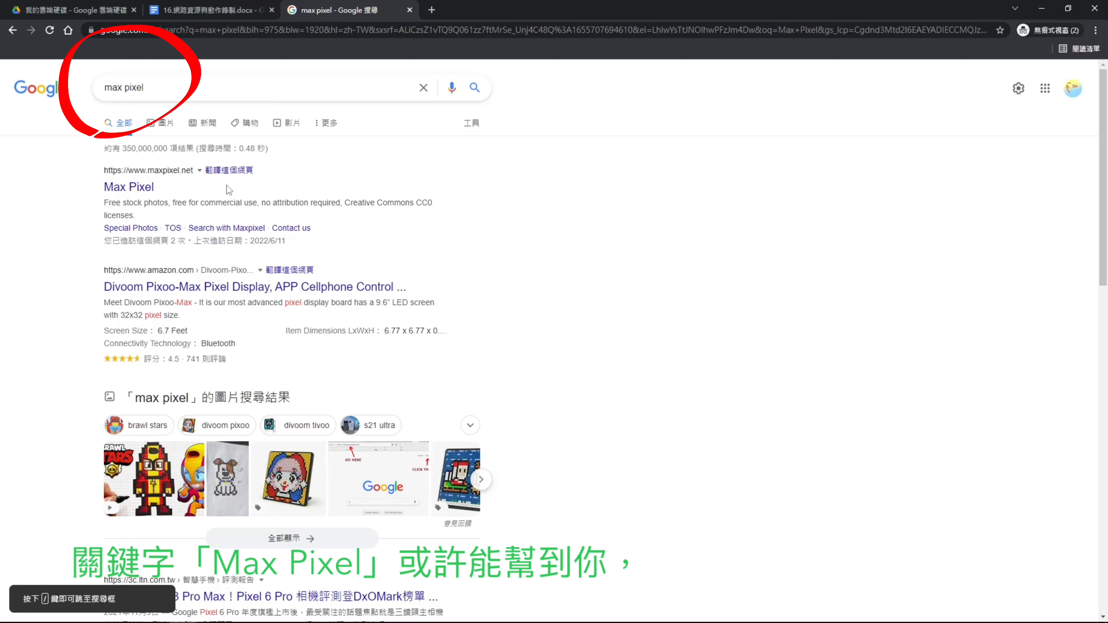
- Open the Max Pixel stock photo site from the search results and filter its photos by the Animals category
click(131, 188)
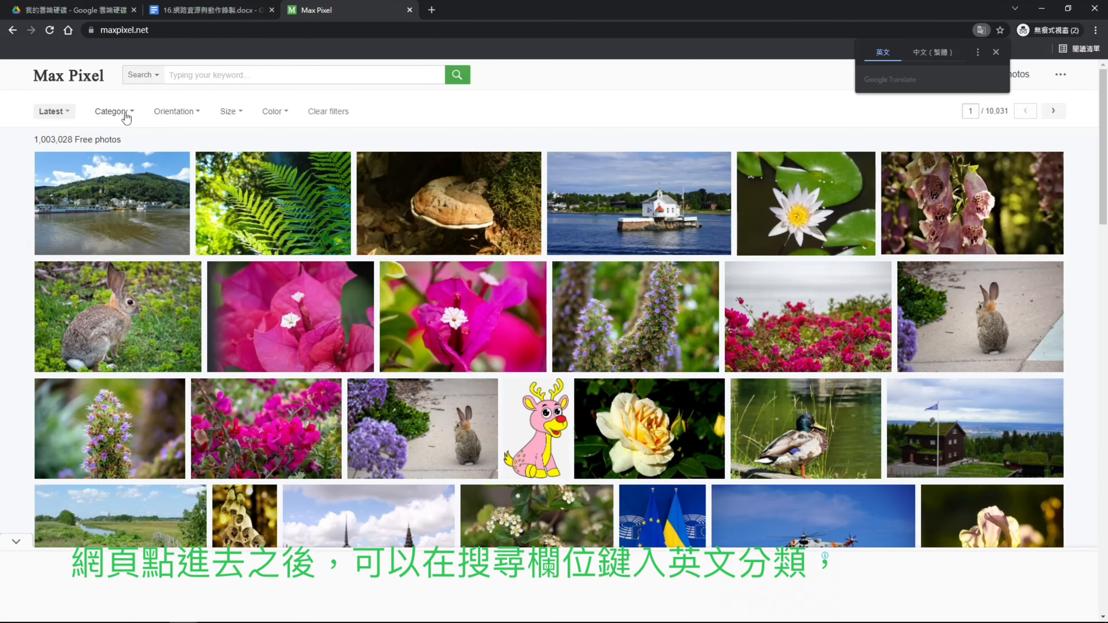
click(113, 112)
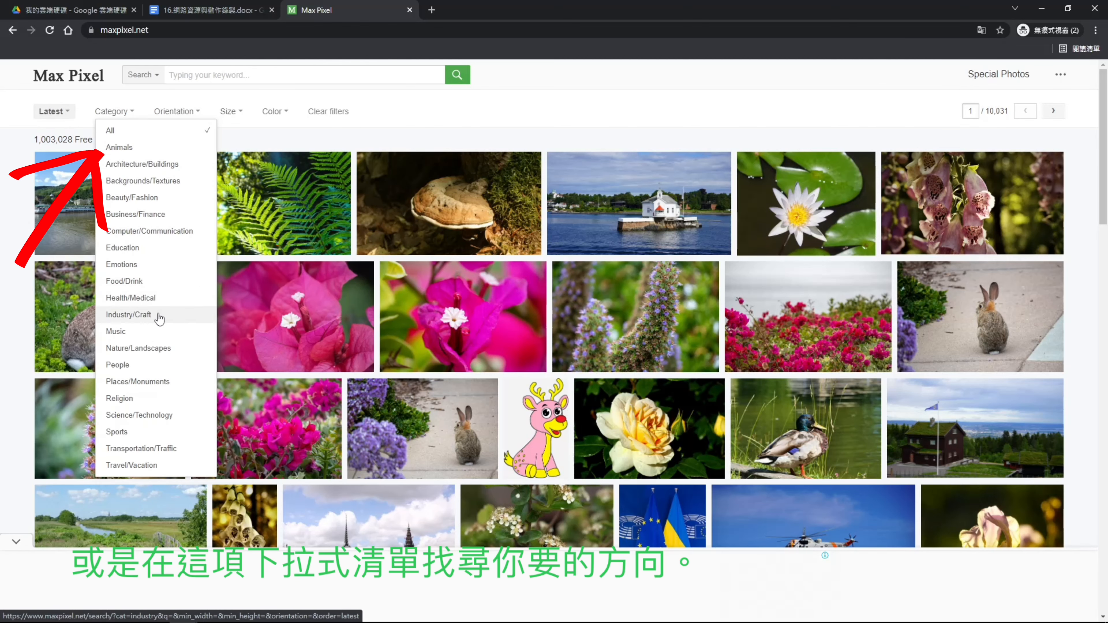
click(137, 148)
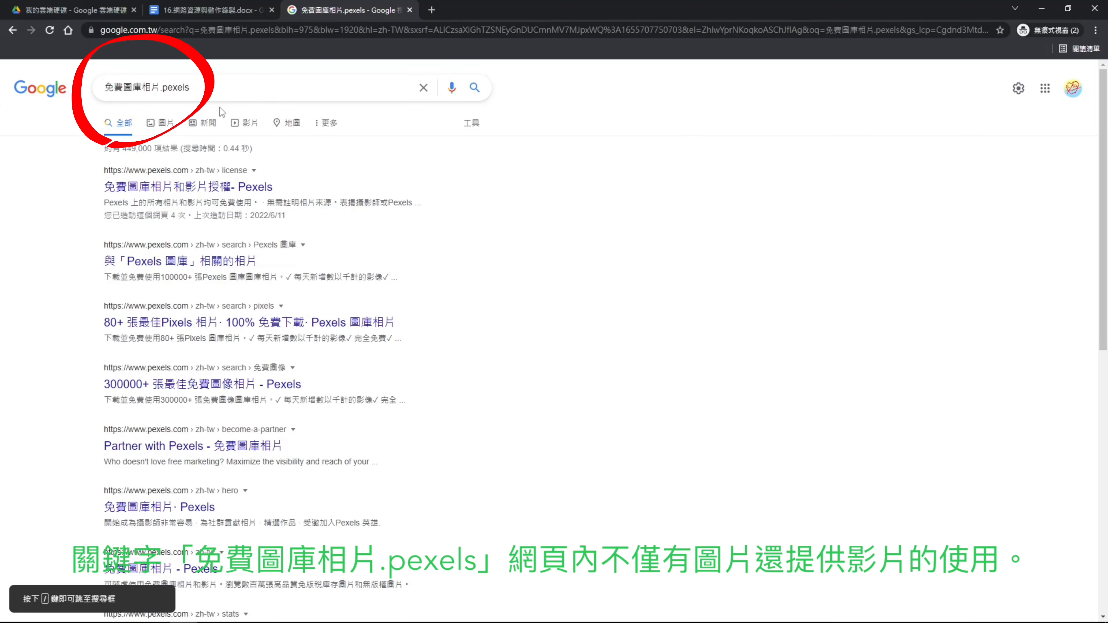
- Open the Pexels licence page from the "免費圖庫相片.pexels" search results and read the permitted uses
click(208, 192)
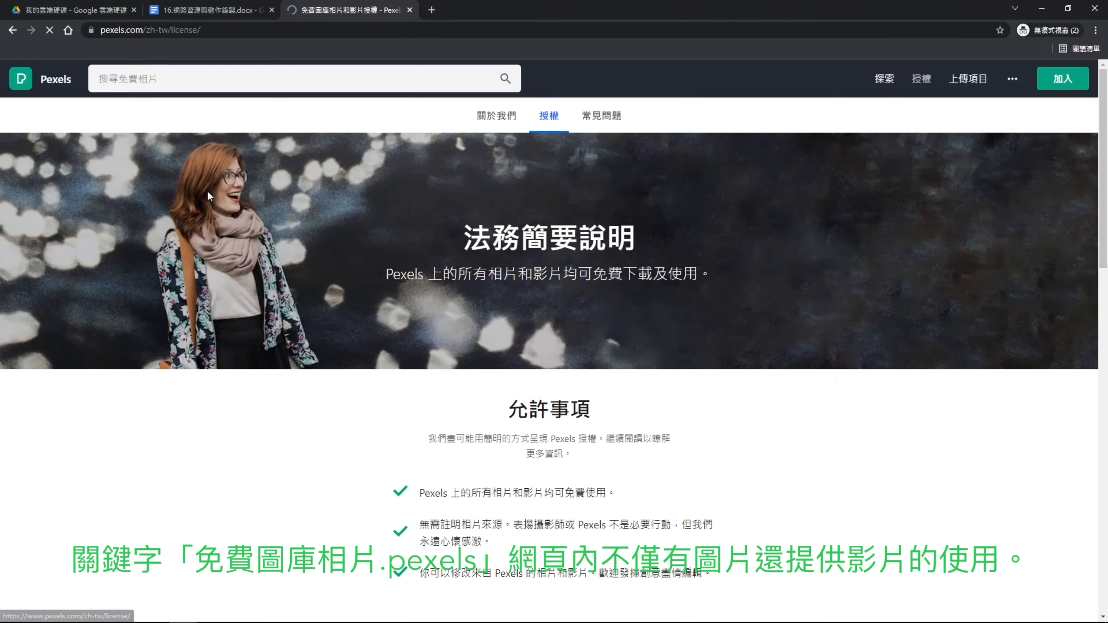
scroll(574, 283, down, 5)
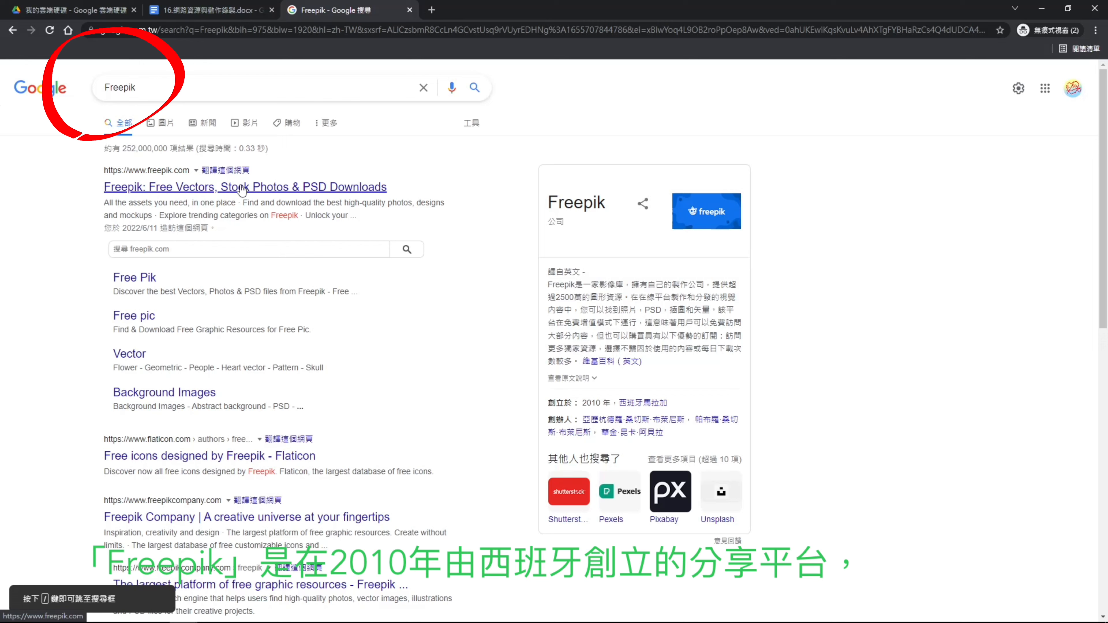
- Open the Freepik site from the search results and look through the asset types and trending categories on its homepage
click(242, 188)
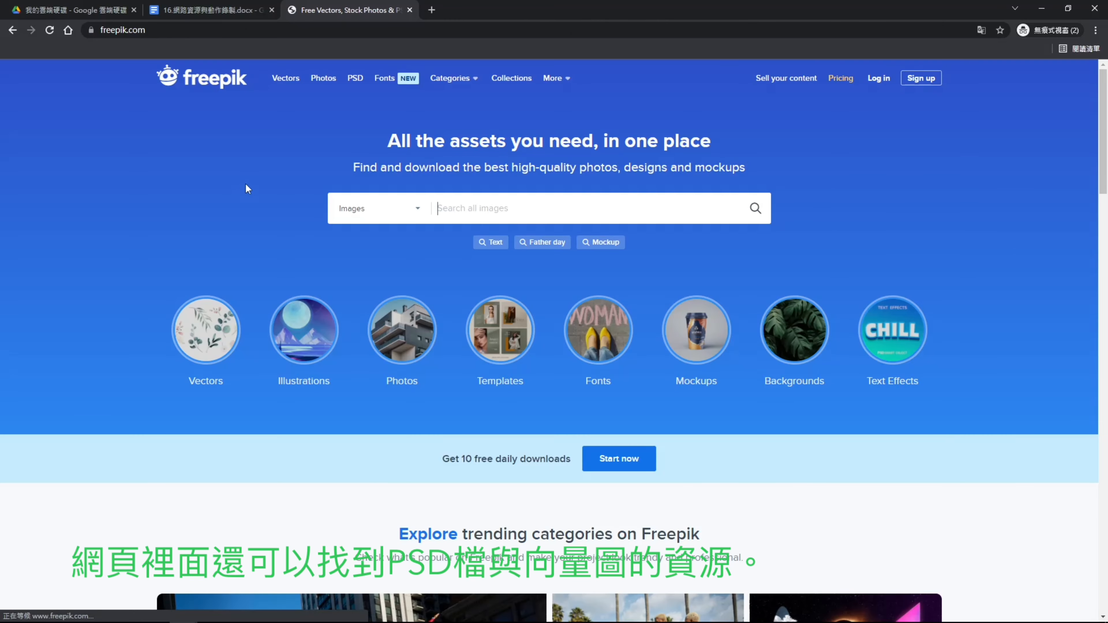
scroll(785, 175, down, 1)
click(1077, 105)
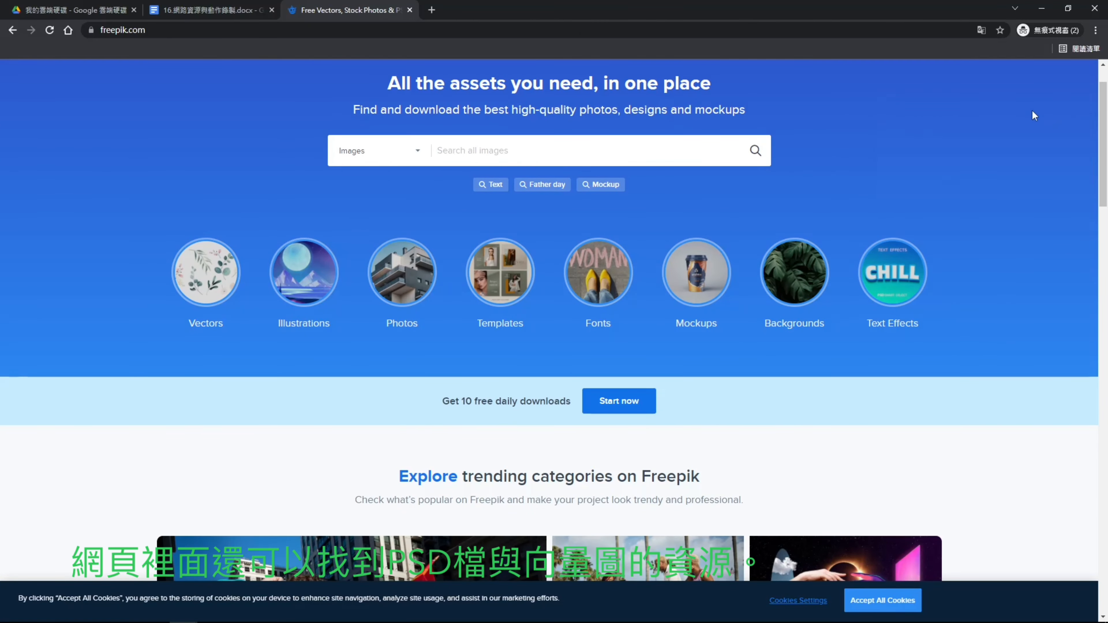
scroll(740, 227, down, 4)
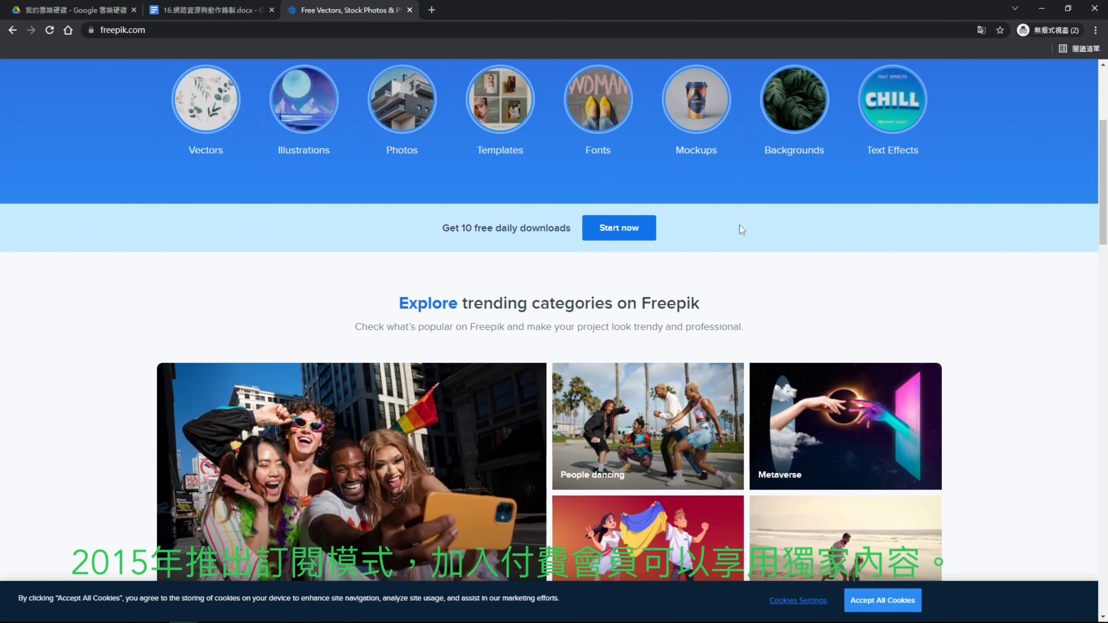
scroll(740, 226, down, 2)
scroll(740, 226, down, 2)
scroll(740, 226, up, 6)
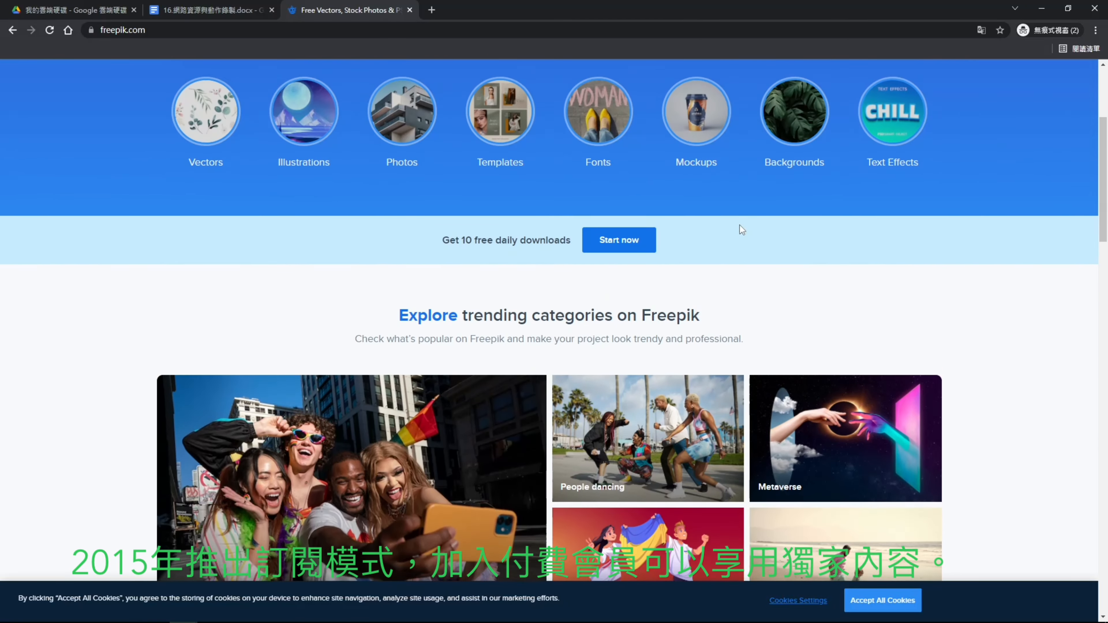
scroll(740, 226, up, 3)
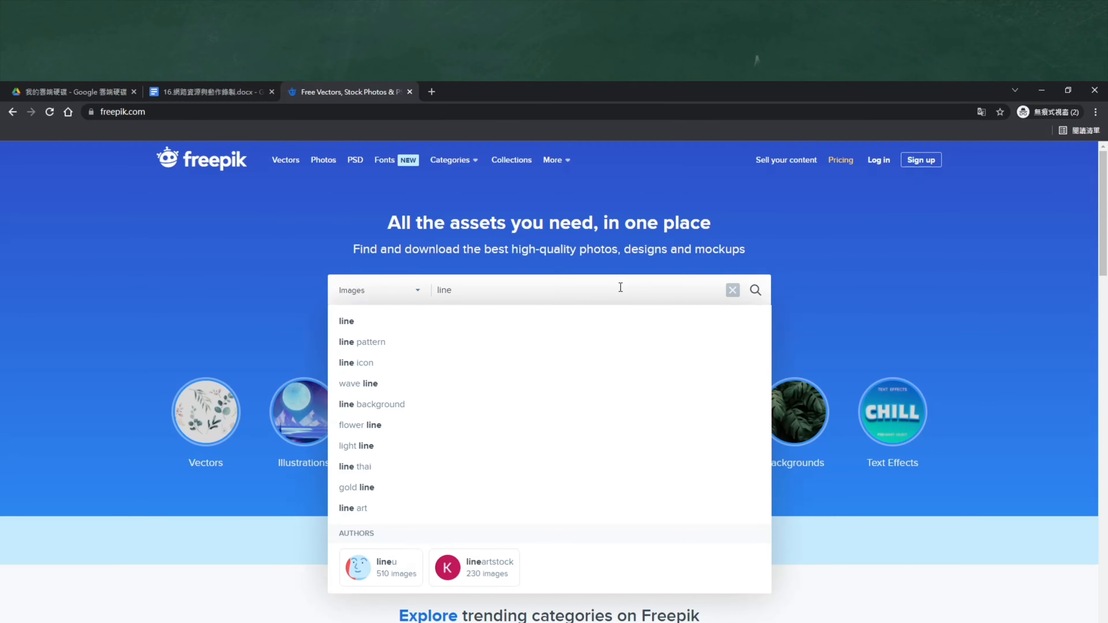
- Search Freepik images for "line backgrand" and look through the line background results
text(ckg)
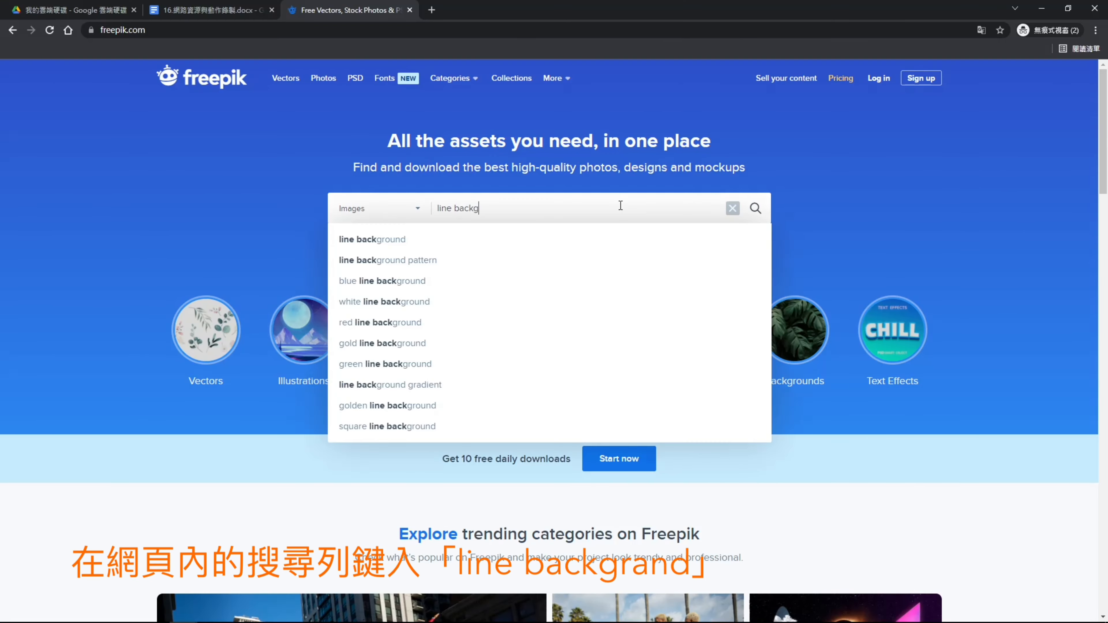
text(rand)
key(Return)
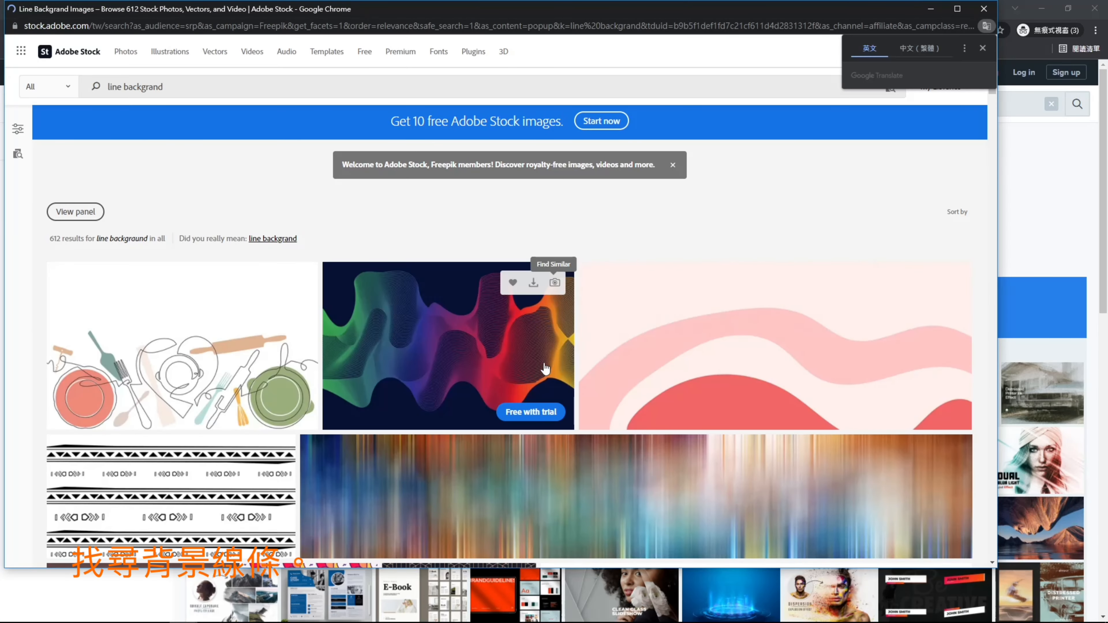
scroll(546, 369, down, 5)
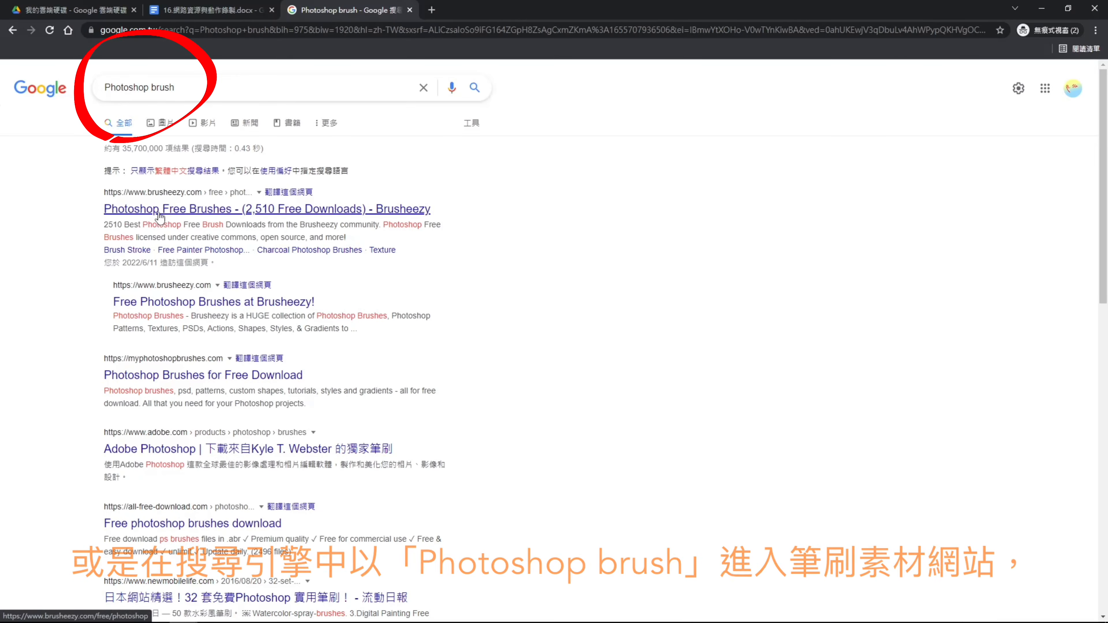
- Open Brusheezy from the "Photoshop brush" results, search it for "outlets point" and browse the results
click(160, 209)
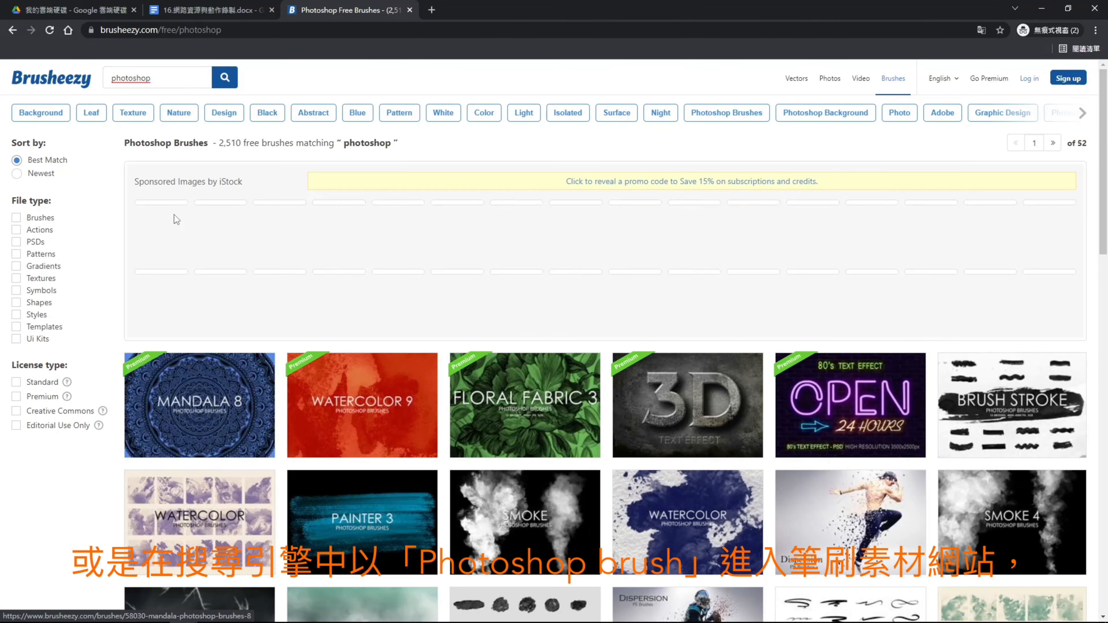
key(ctrl+a)
text(outlets)
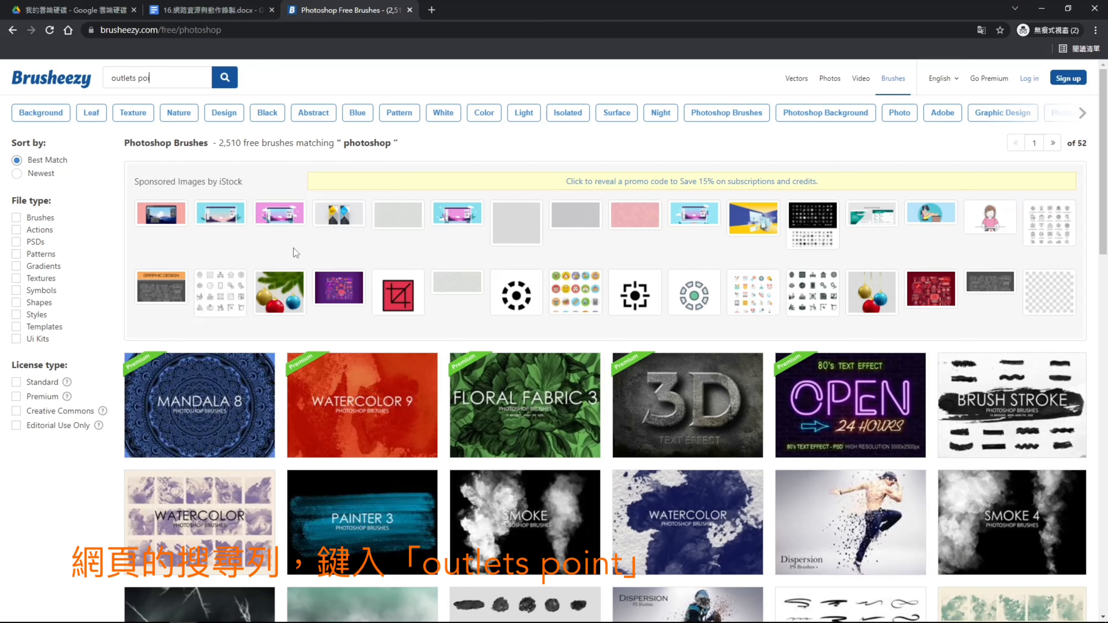
key(Return)
scroll(517, 241, down, 10)
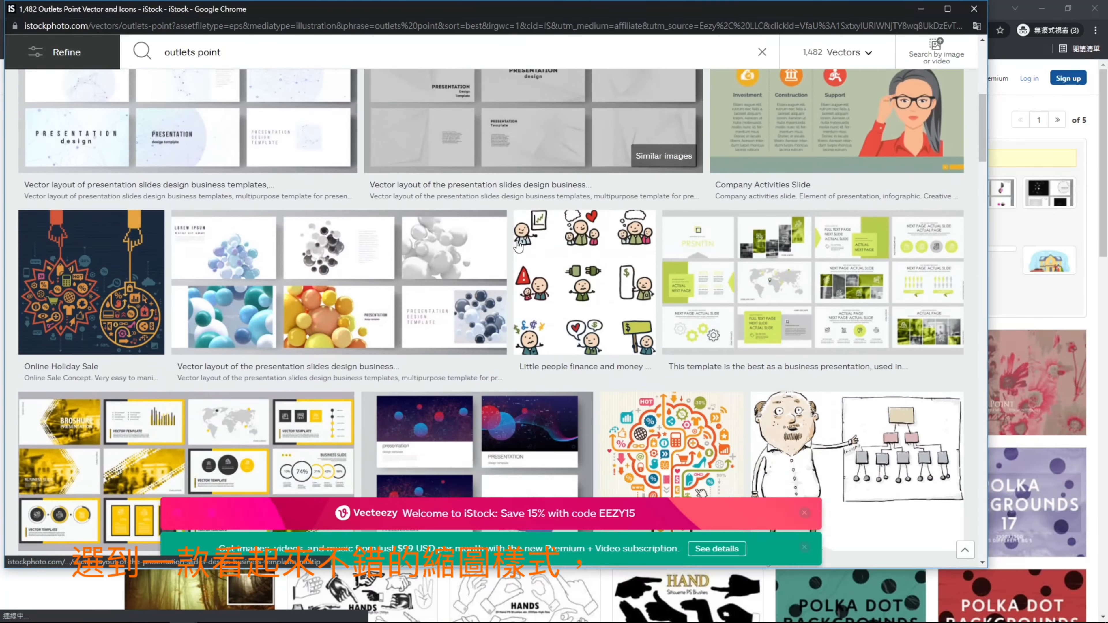
scroll(517, 242, down, 10)
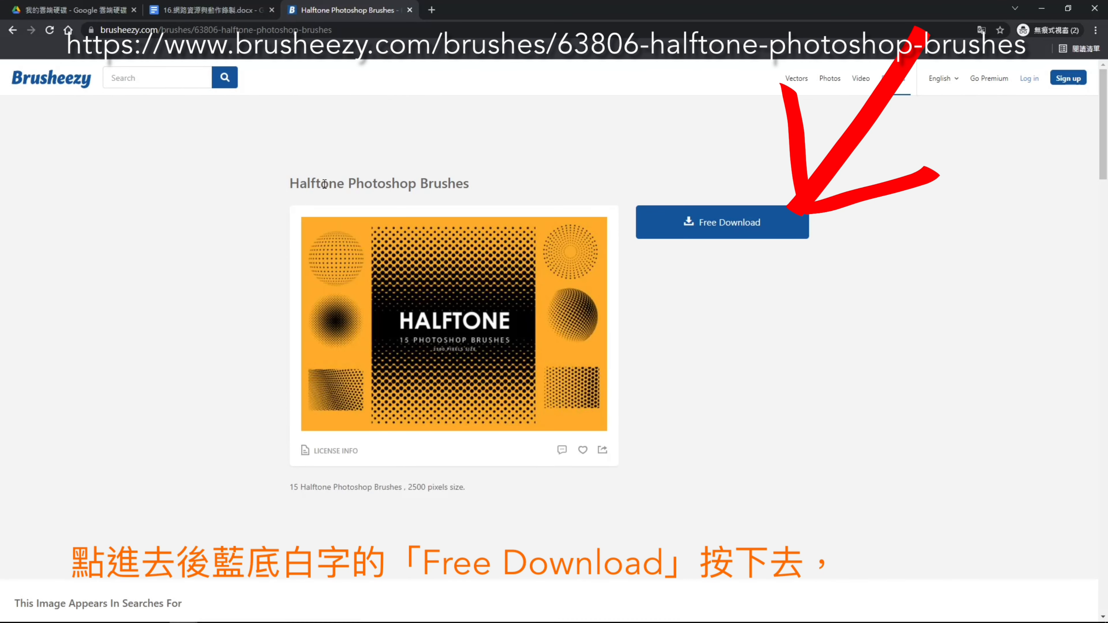
- Download the free Halftone Photoshop Brushes pack and save it as Halftone_Photoshop_Bushes.zip in the LIALAIWORK folder
click(673, 226)
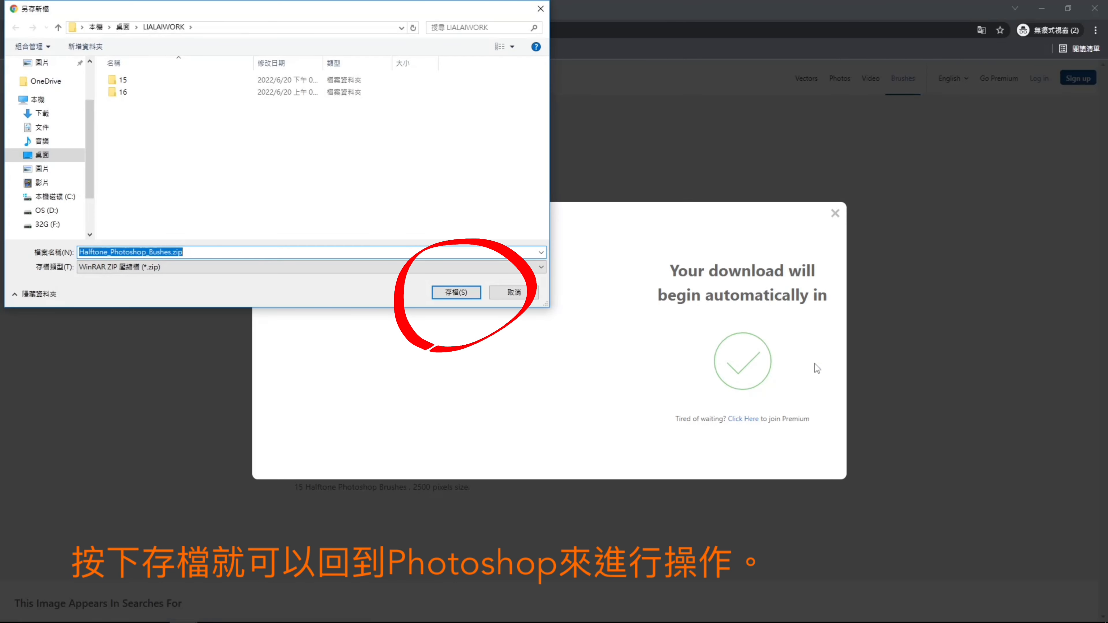
click(451, 290)
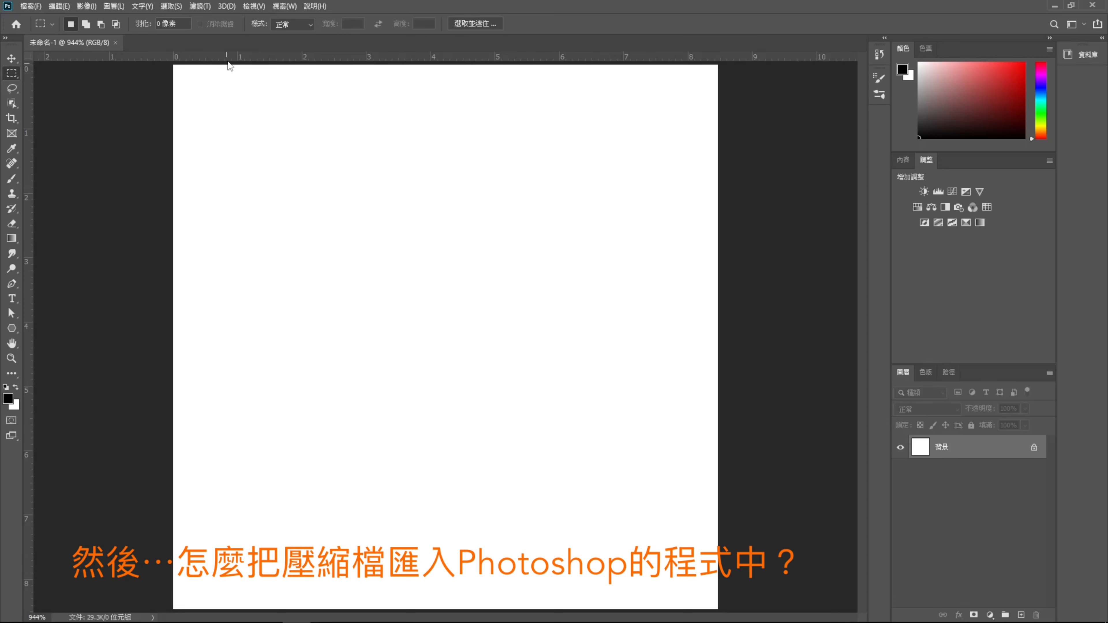
- In Photoshop, show the Brushes panel and import Halftone Photoshop Bushes.abr from the extracted download folder
click(278, 7)
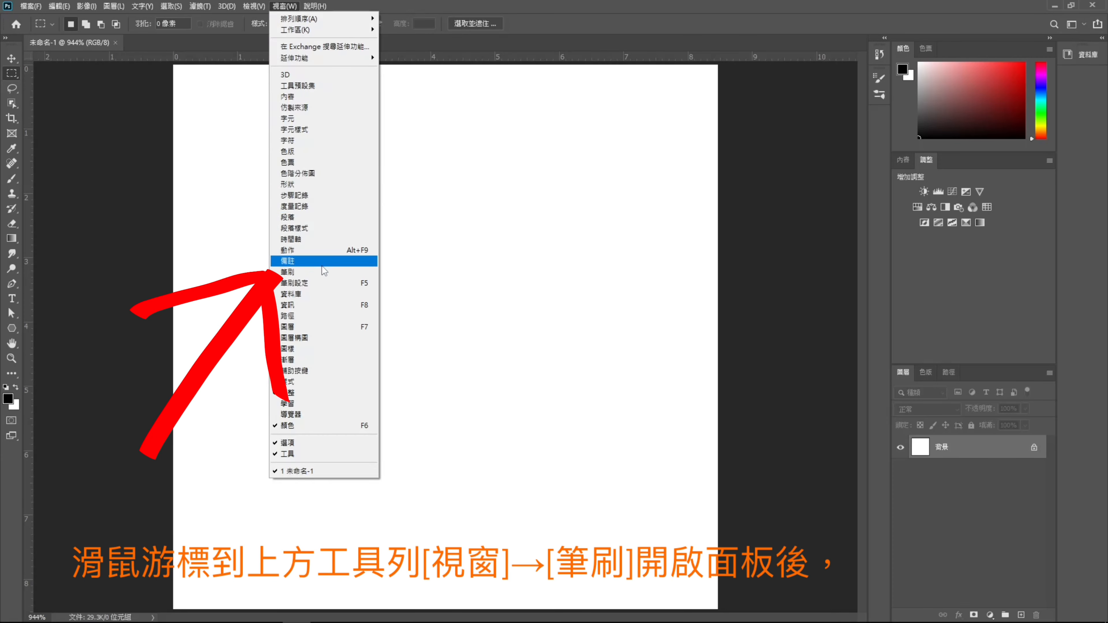
click(324, 271)
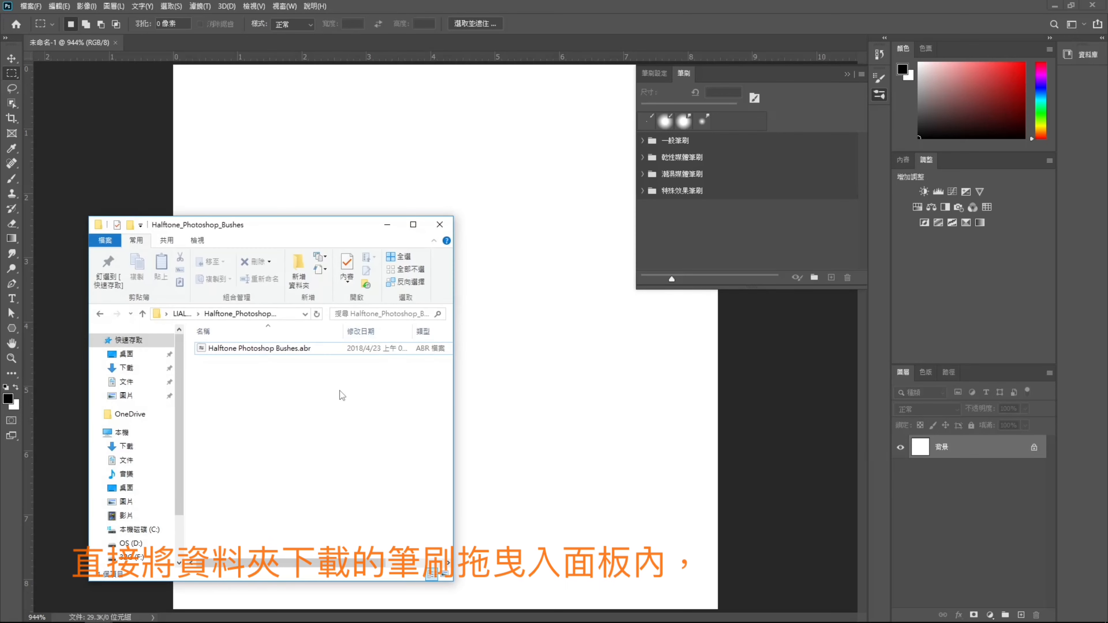
mouse_move(295, 349)
mouse_down()
mouse_move(441, 341)
mouse_move(600, 287)
mouse_move(657, 235)
mouse_up()
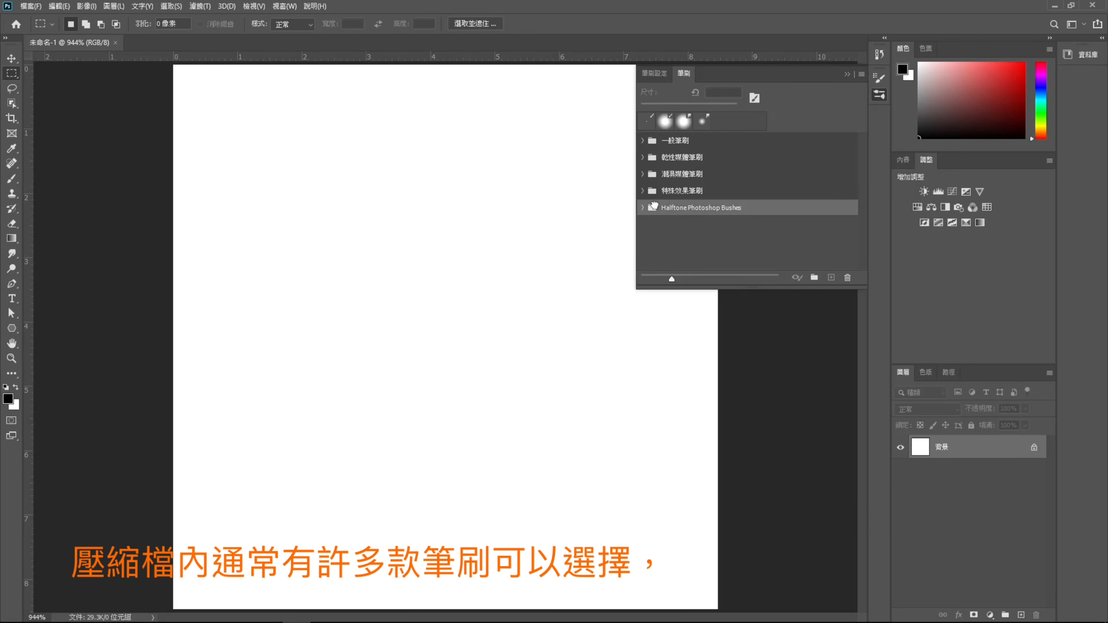
- Pick the circular halftone 4 brush from the imported Halftone Photoshop Bushes set and set its size to 20 pixels
click(642, 208)
click(656, 221)
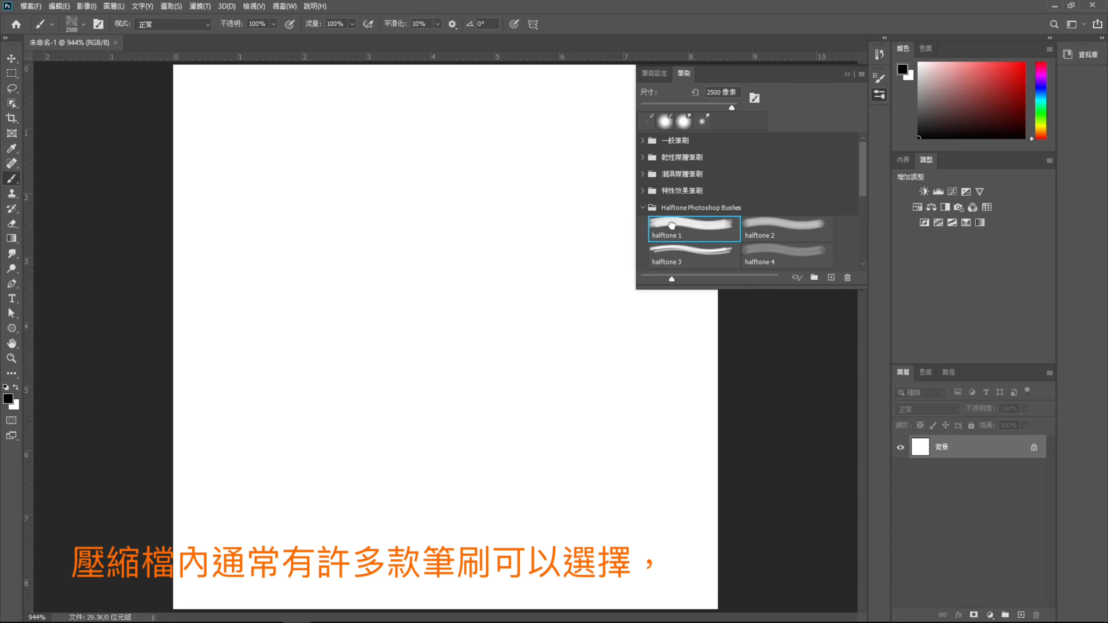
click(744, 222)
scroll(745, 222, down, 3)
scroll(747, 221, down, 2)
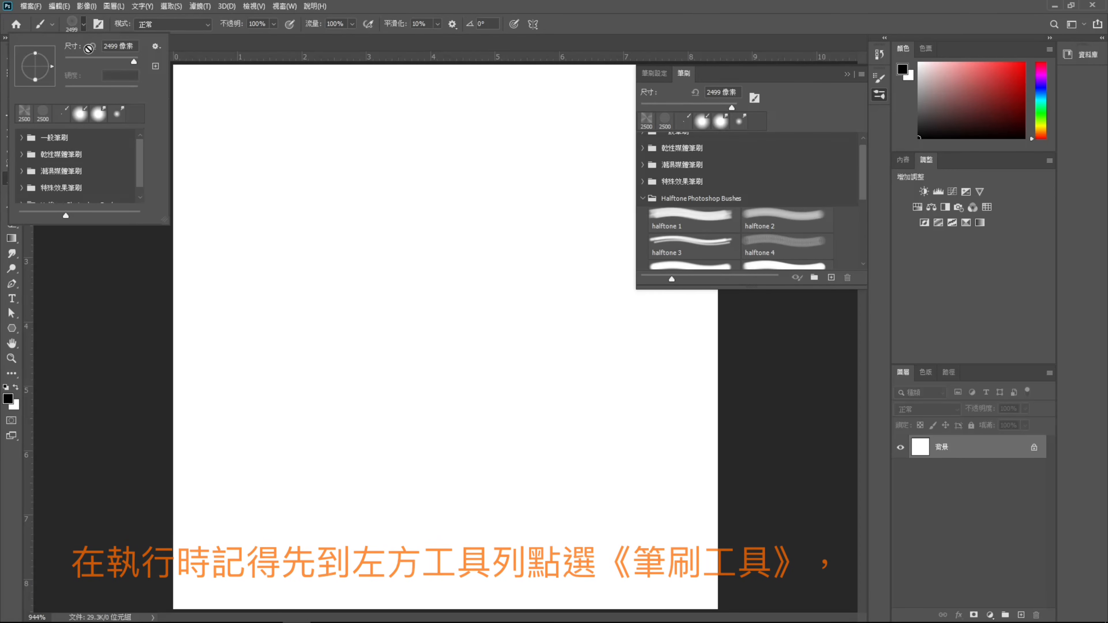
drag(80, 63, 75, 63)
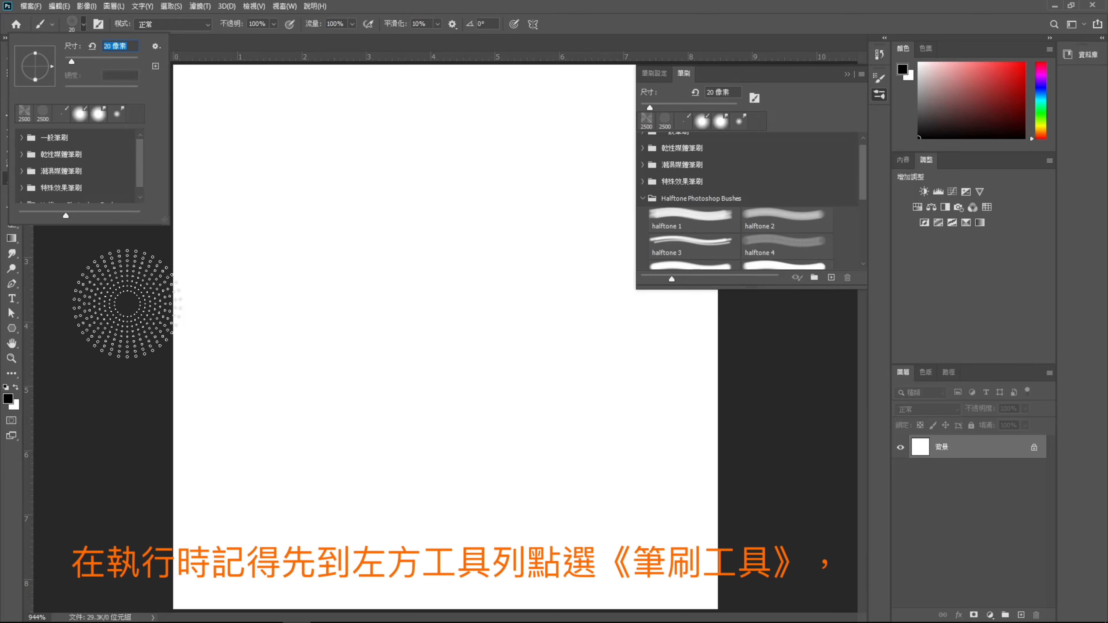
key(Escape)
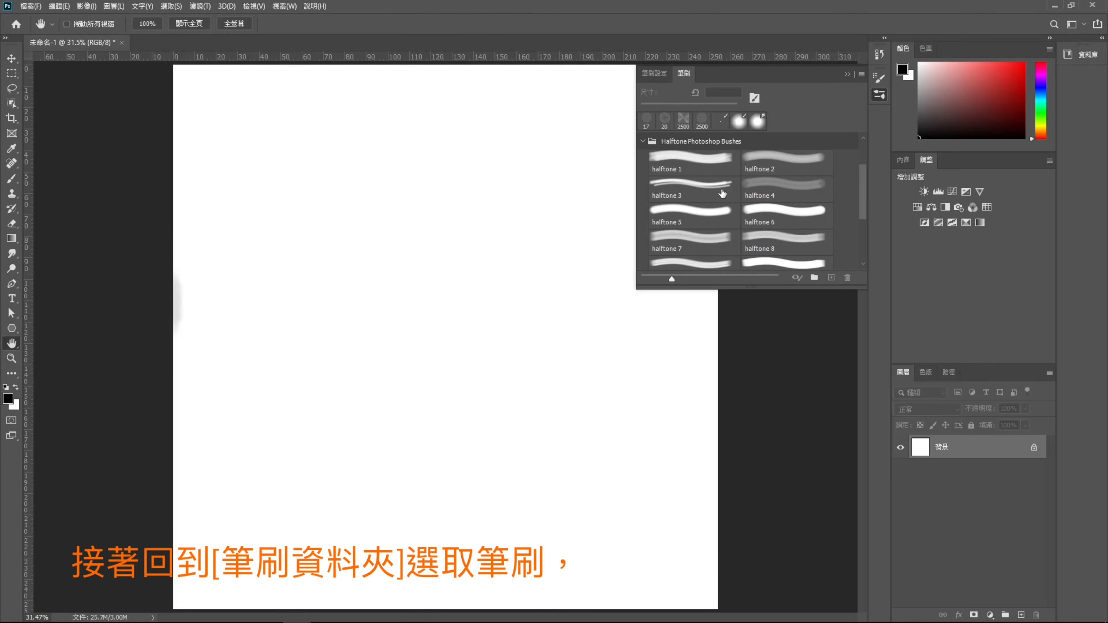
- Select the halftone 1 brush and step forward through the set's brushes to halftone 15, previewing each tip over the canvas
click(694, 229)
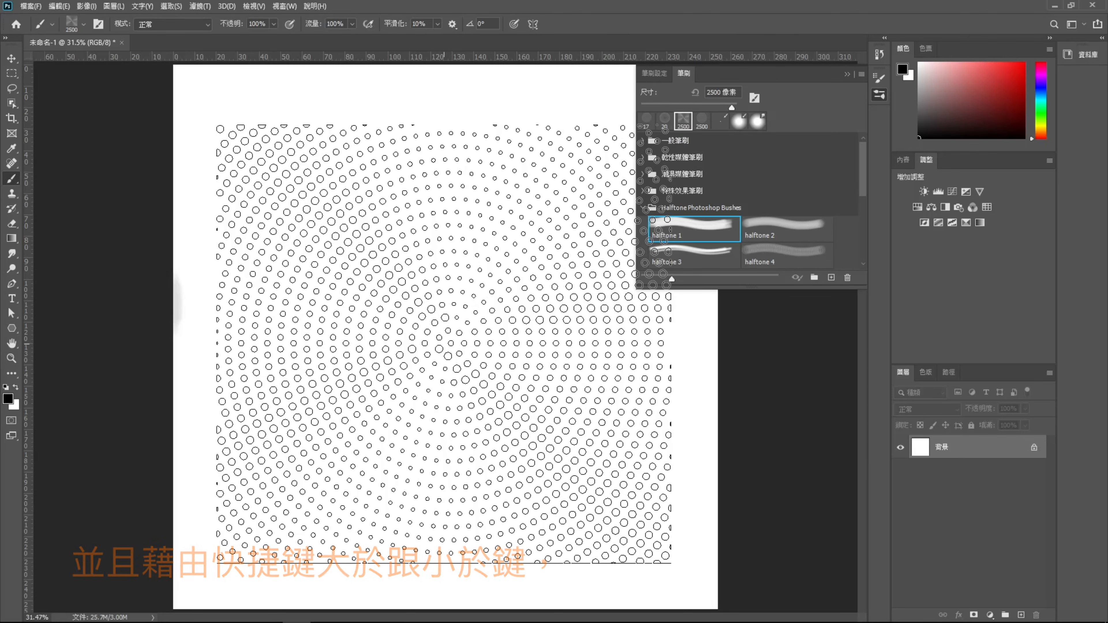
key(period)
key(period)
key(period)
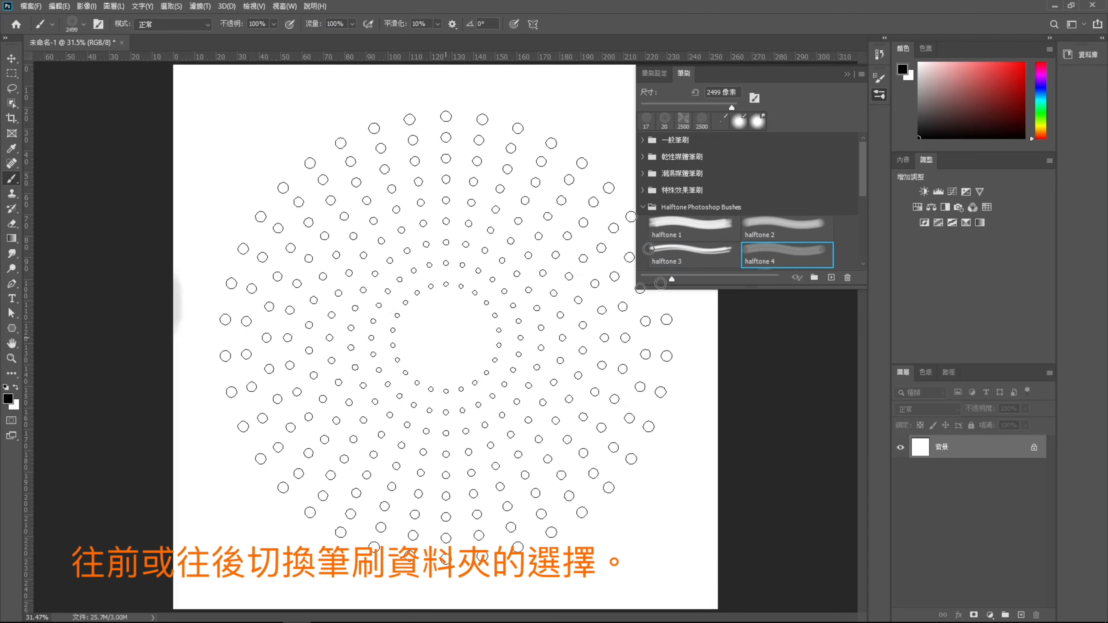
key(period)
key(period)
key(period)
key(period)
key(period)
key(period)
key(period)
key(period)
key(period)
key(period)
key(period)
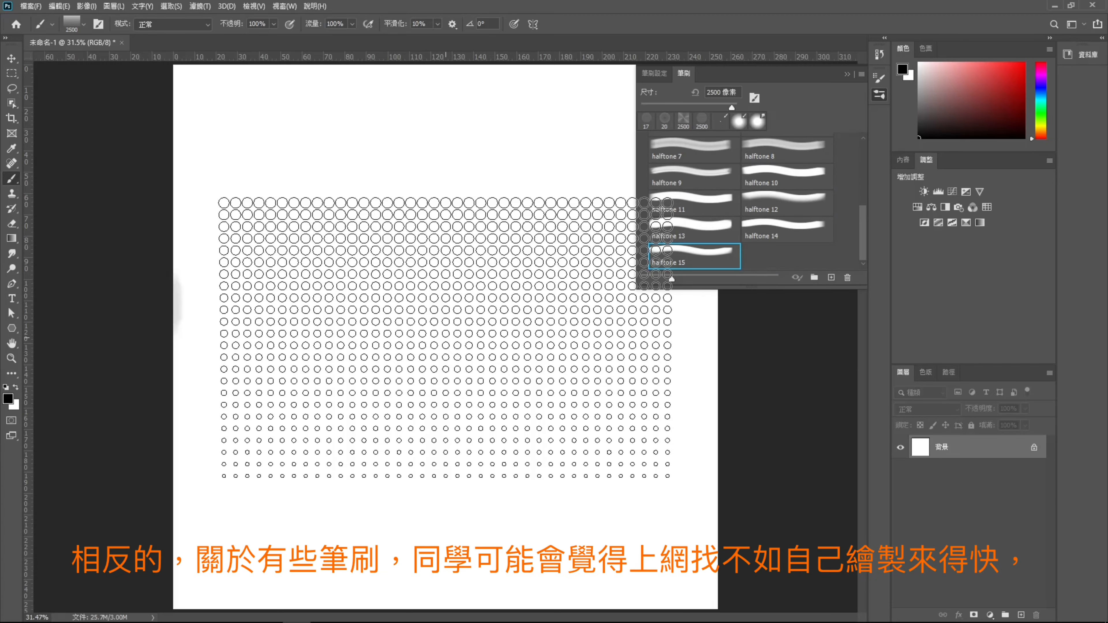
- Step back through the halftone brushes from halftone 15 past halftone 6 towards the start of the set
key(comma)
key(comma)
key(comma)
key(comma)
key(comma)
key(comma)
key(comma)
key(comma)
key(comma)
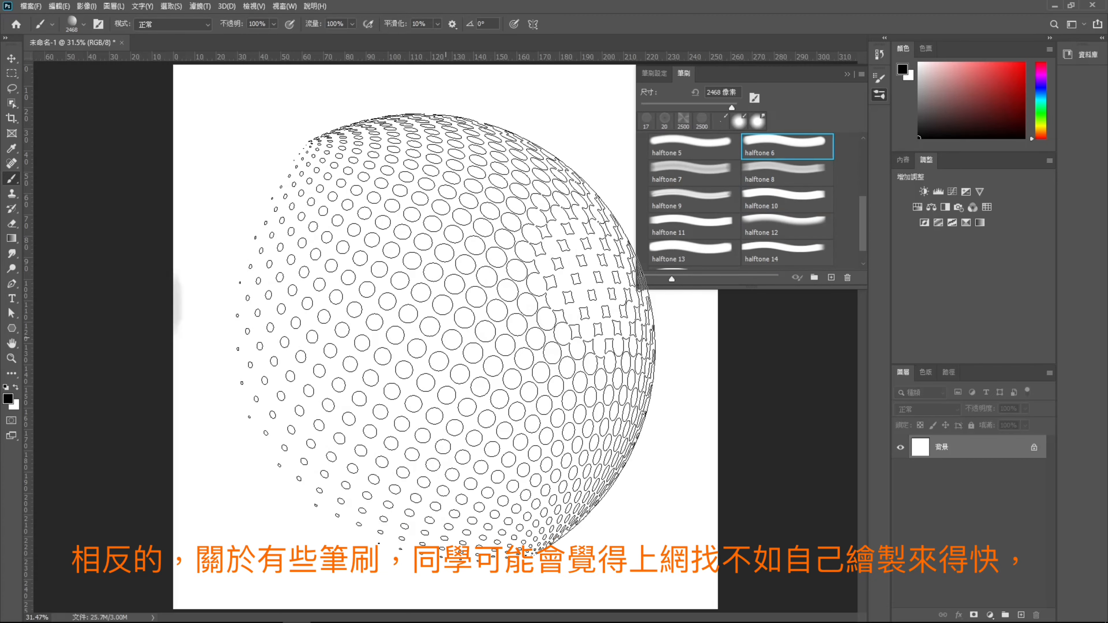
key(comma)
key(comma)
key(comma)
key(comma)
key(comma)
key(comma)
key(comma)
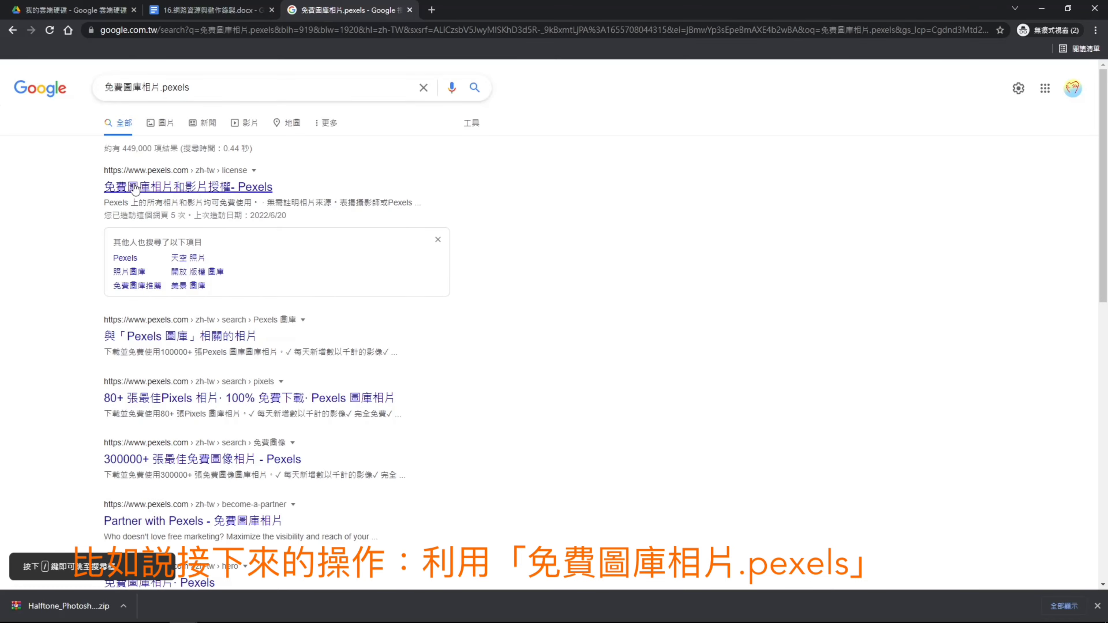
- Switch to the browser, open Pexels from the search results and search its photos for 日出
click(133, 183)
click(164, 77)
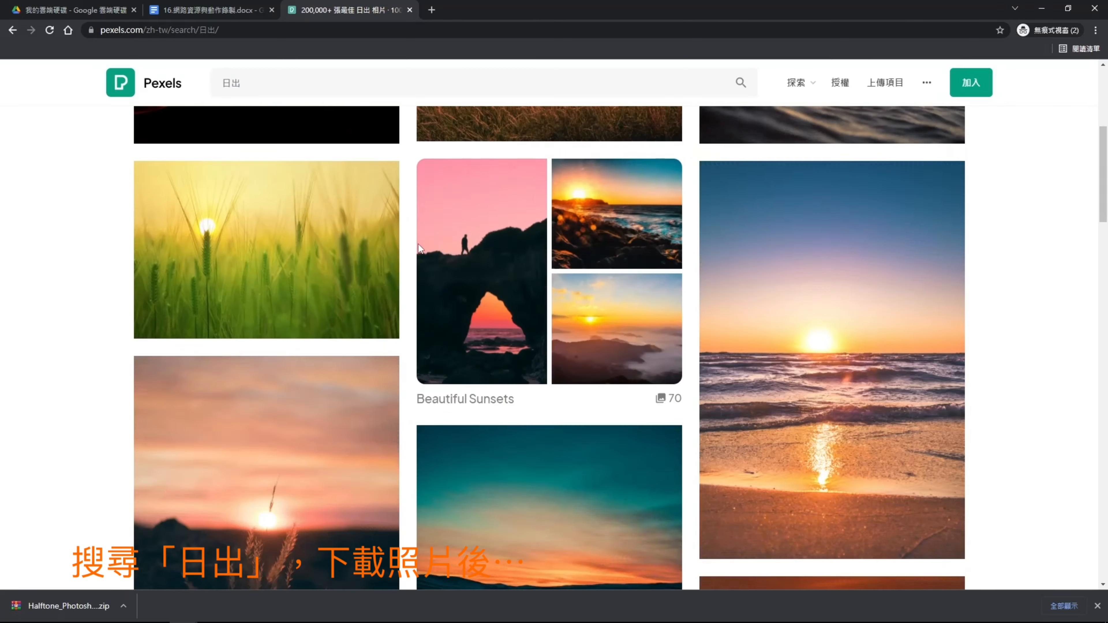
- Save the orange mountain sunrise photo from Pexels as a JPEG on disk and open it in Photoshop
scroll(765, 318, down, 5)
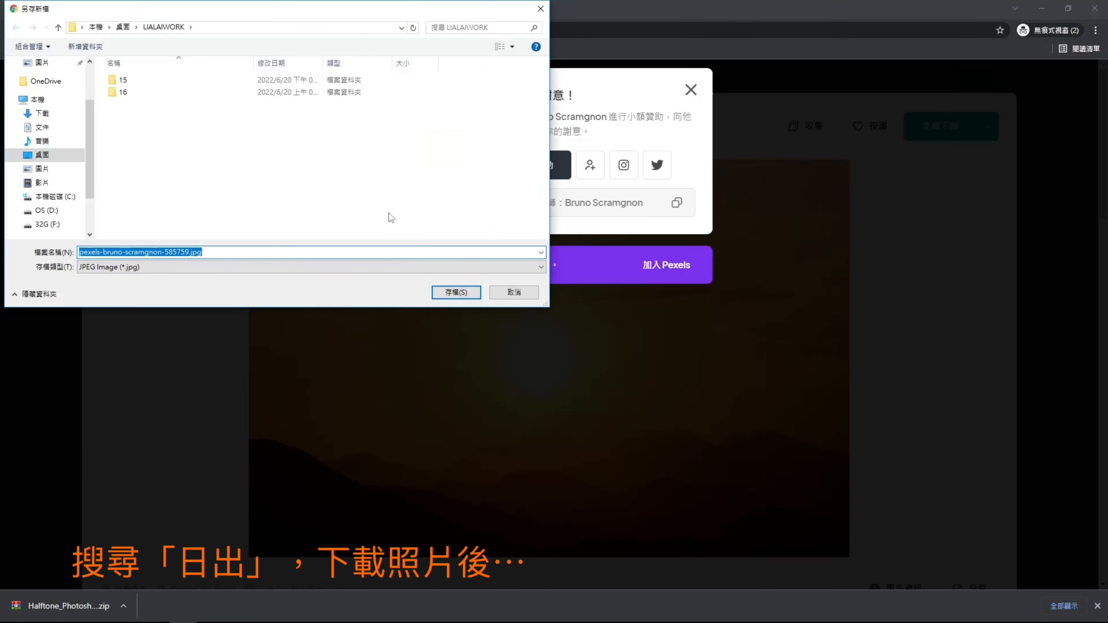
key(Return)
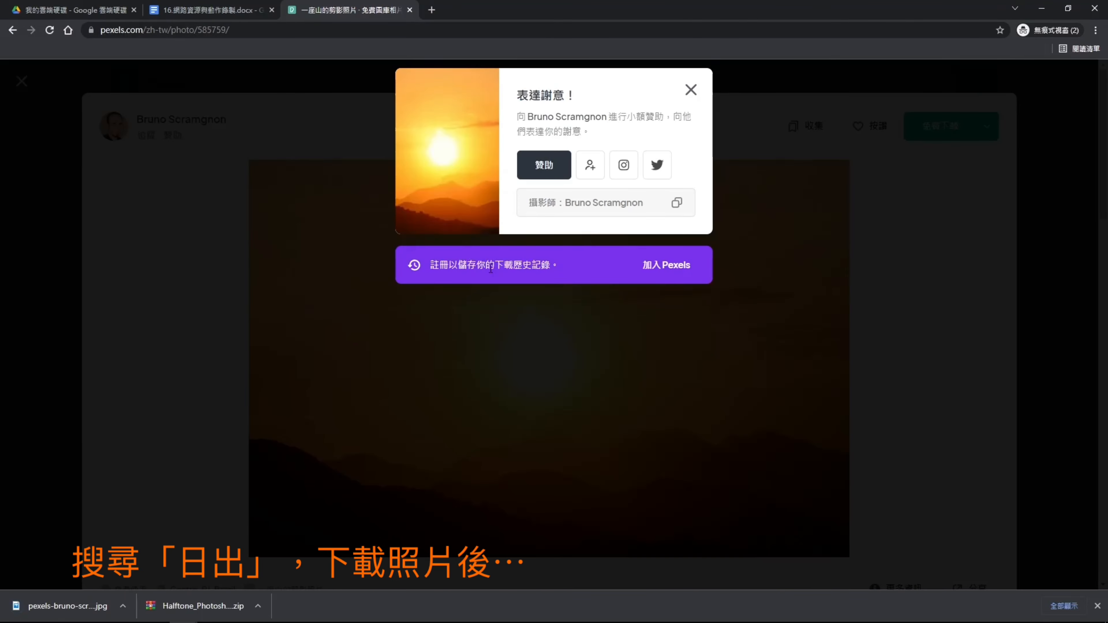
click(144, 105)
double_click(145, 104)
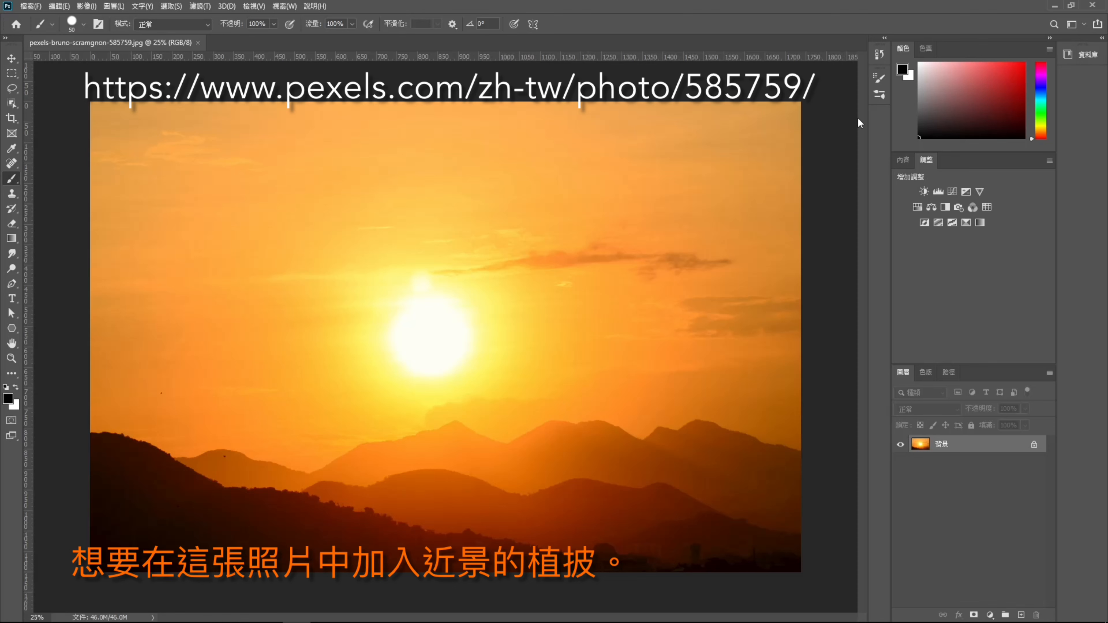
- Create a 100 x 100 pixel document and draw a leaf-cluster outline on it as a Pen tool path
key(ctrl+n)
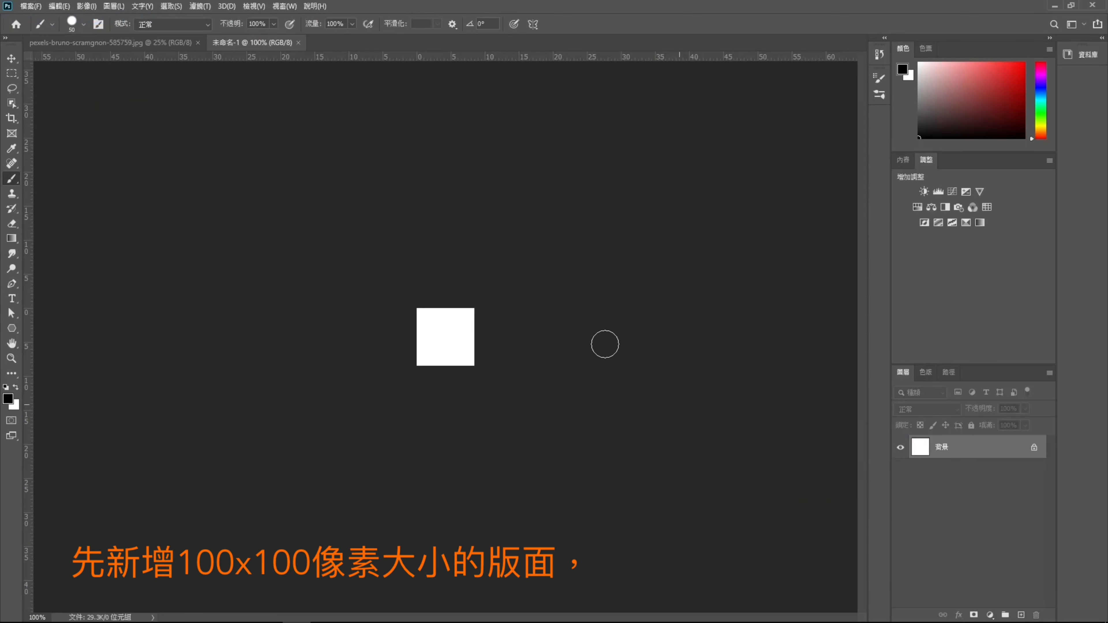
double_click(11, 345)
click(11, 289)
click(52, 283)
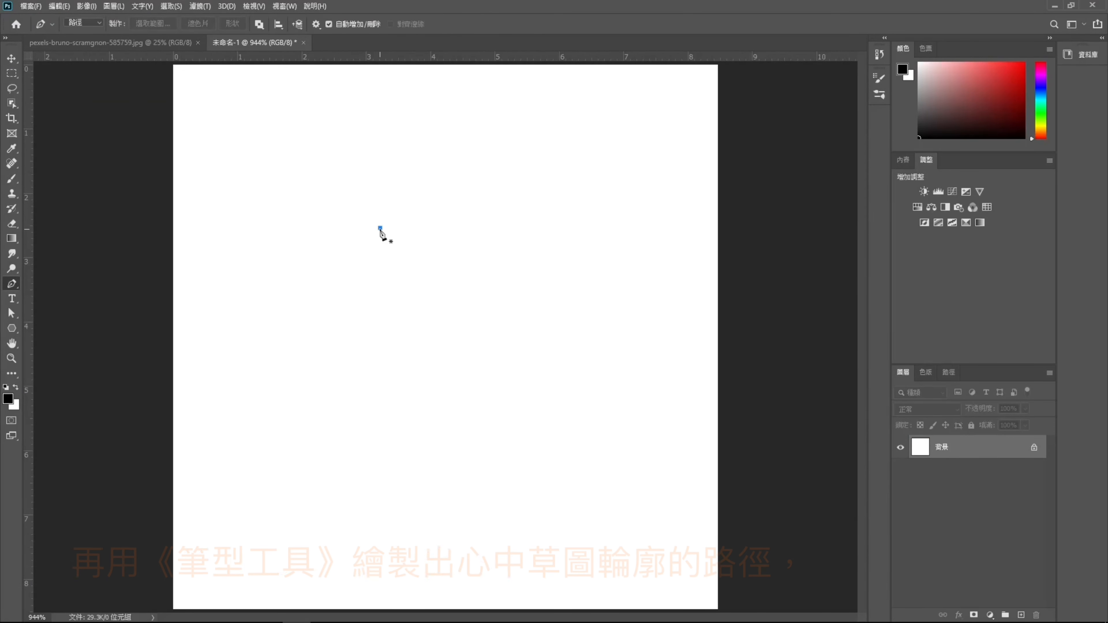
drag(380, 228, 353, 233)
drag(287, 299, 298, 350)
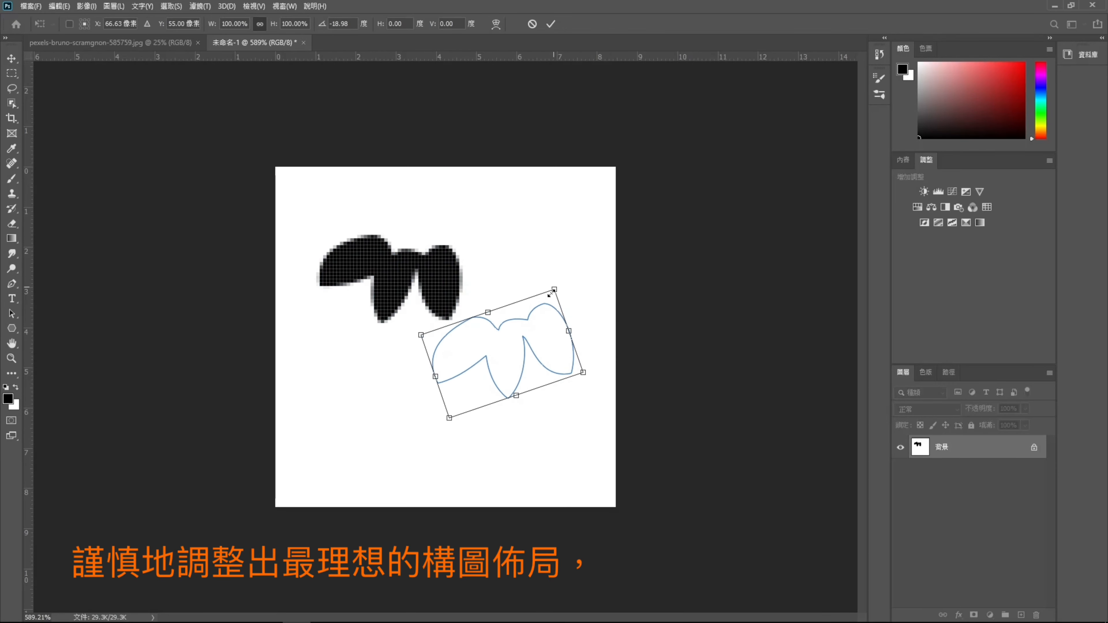
- Fill rotated copies of the leaf path with the foreground color and define the finished leaf artwork as a brush preset
right_click(559, 270)
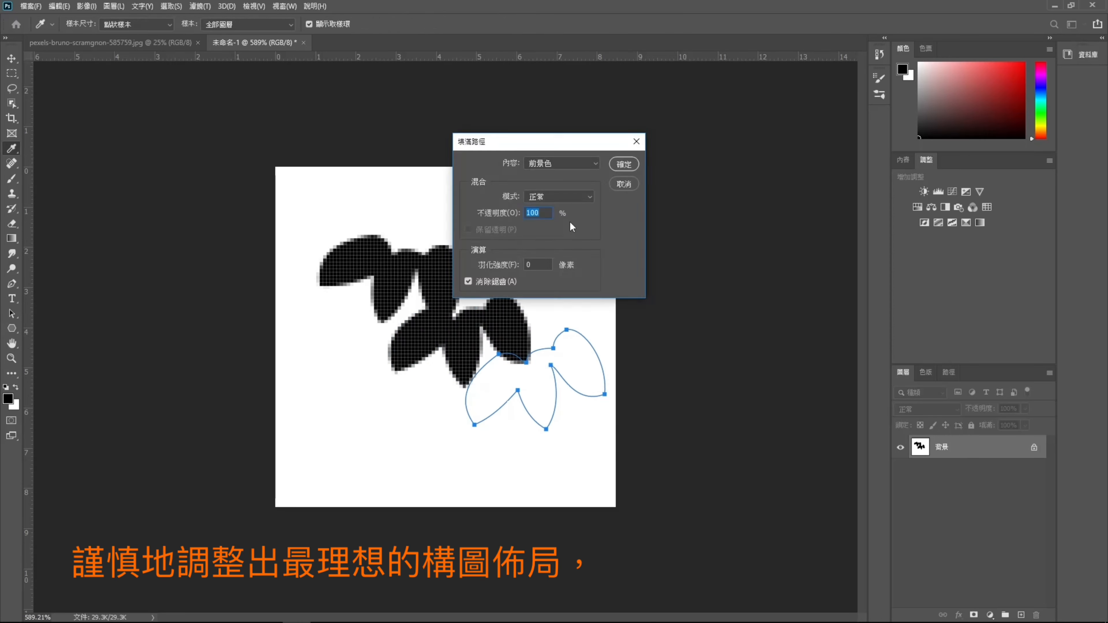
click(59, 6)
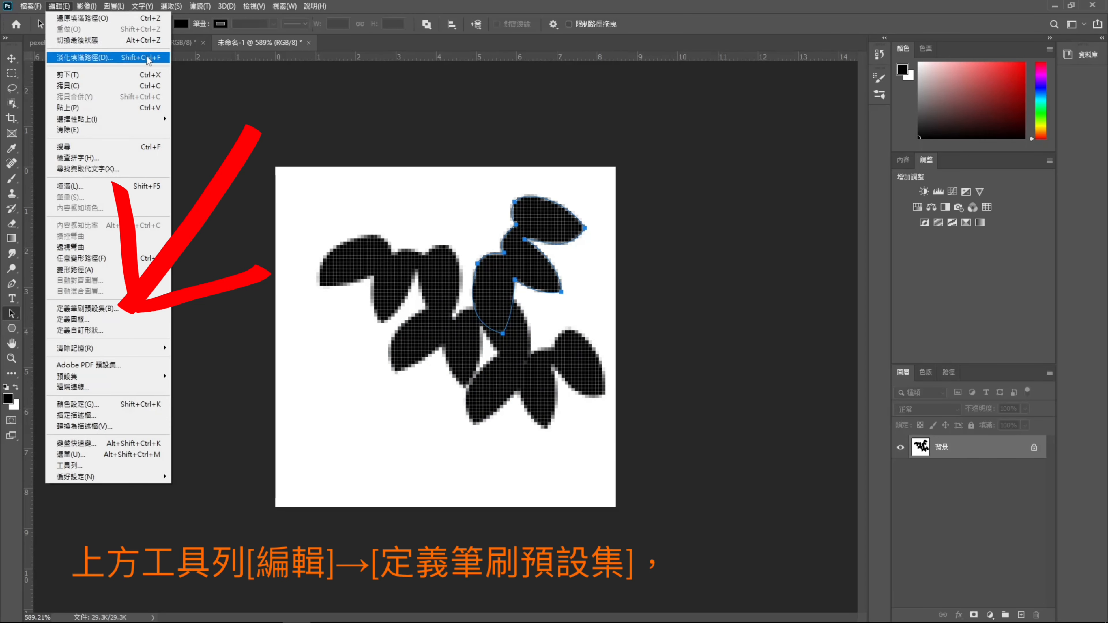
click(116, 310)
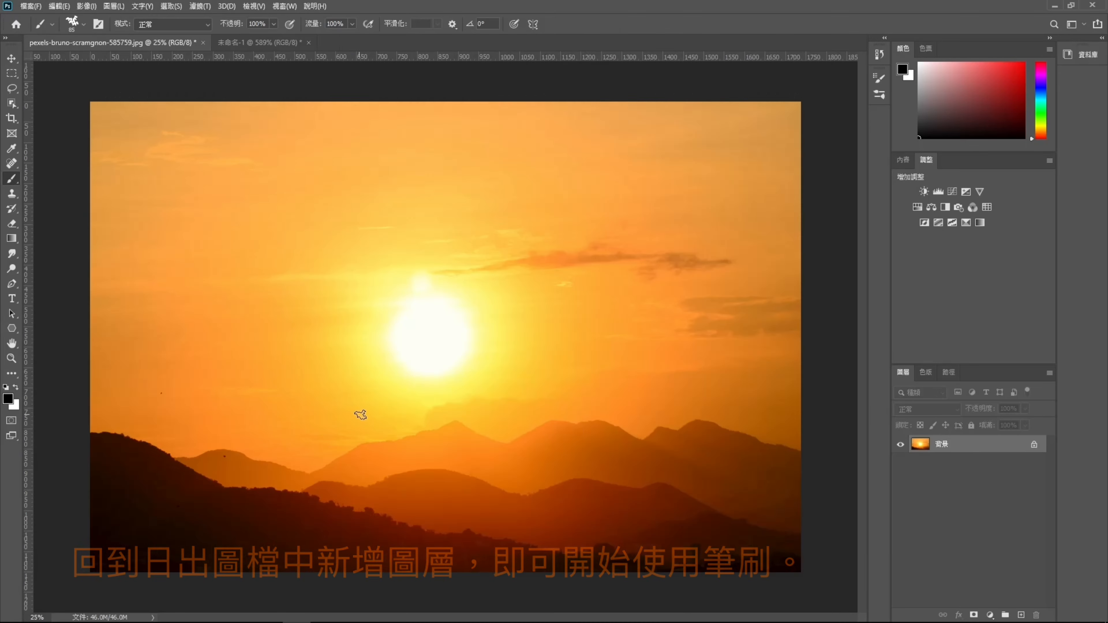
- Stamp black foliage along the sunrise photo's lower edge and both sides on a new layer with the leaf brush at 661 pixels
click(654, 502)
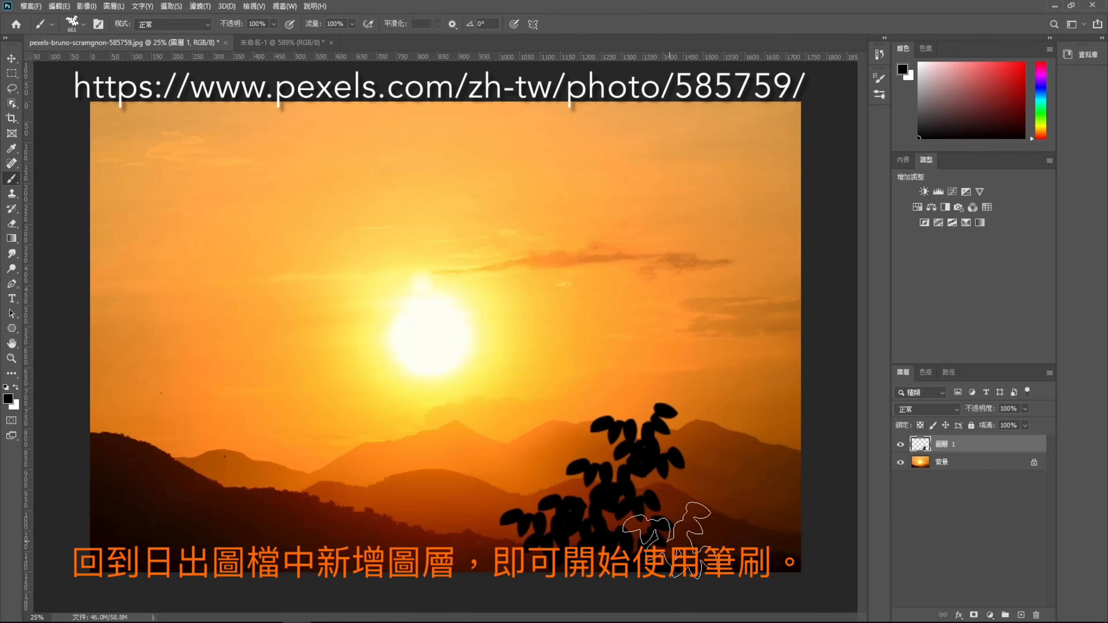
click(306, 524)
click(306, 529)
click(127, 371)
click(183, 461)
click(782, 347)
- Pick the Hard Round brush and paint a short branch among the leaves near the photo's left edge
click(84, 24)
click(21, 140)
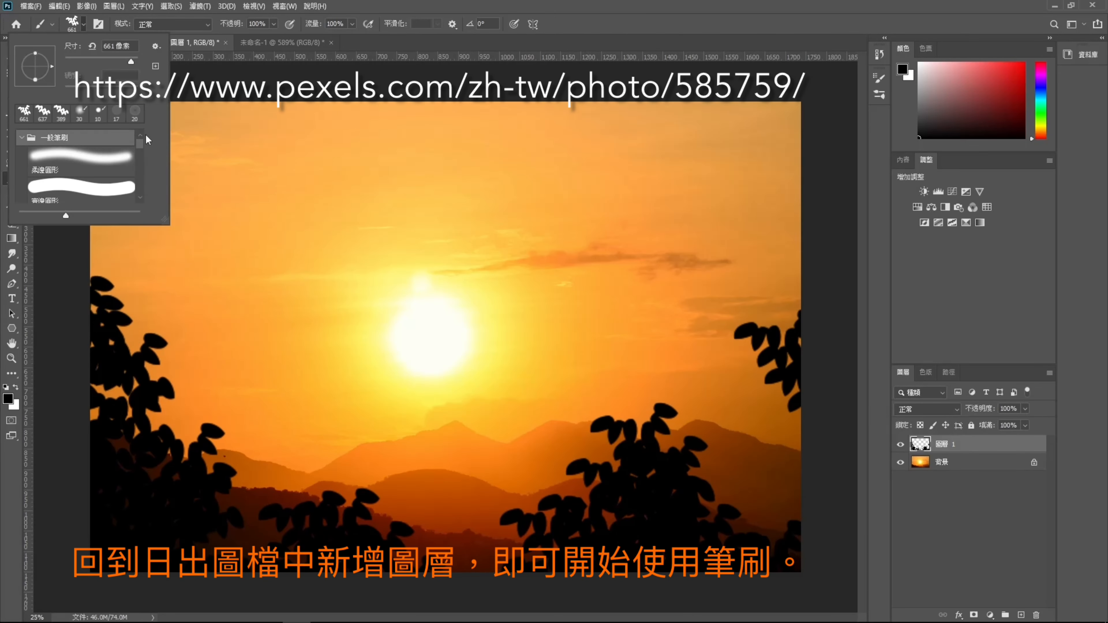
click(83, 188)
drag(133, 353, 152, 321)
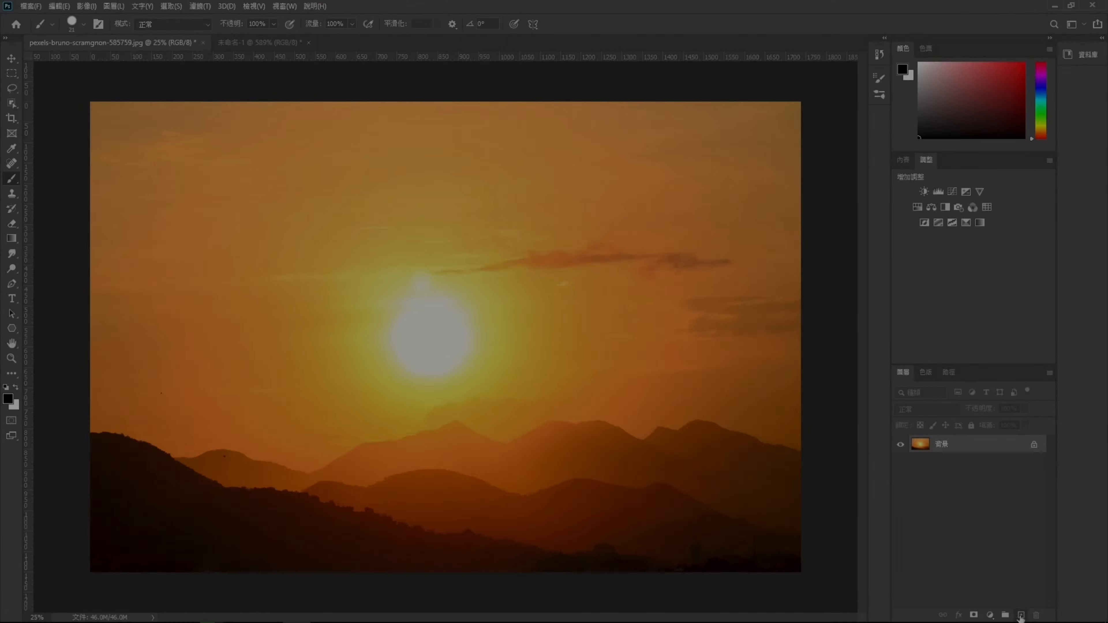
- Add a new layer to the sunrise photo, choose the leaf tip in the brush settings, and undo a test stroke across the sun
click(1021, 615)
click(83, 24)
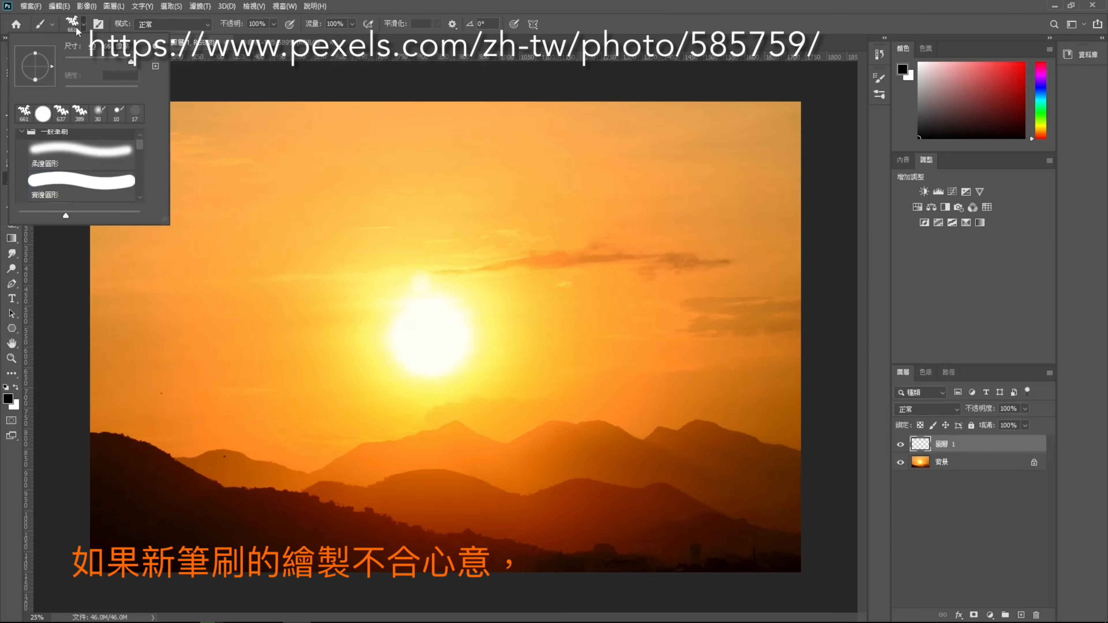
click(285, 6)
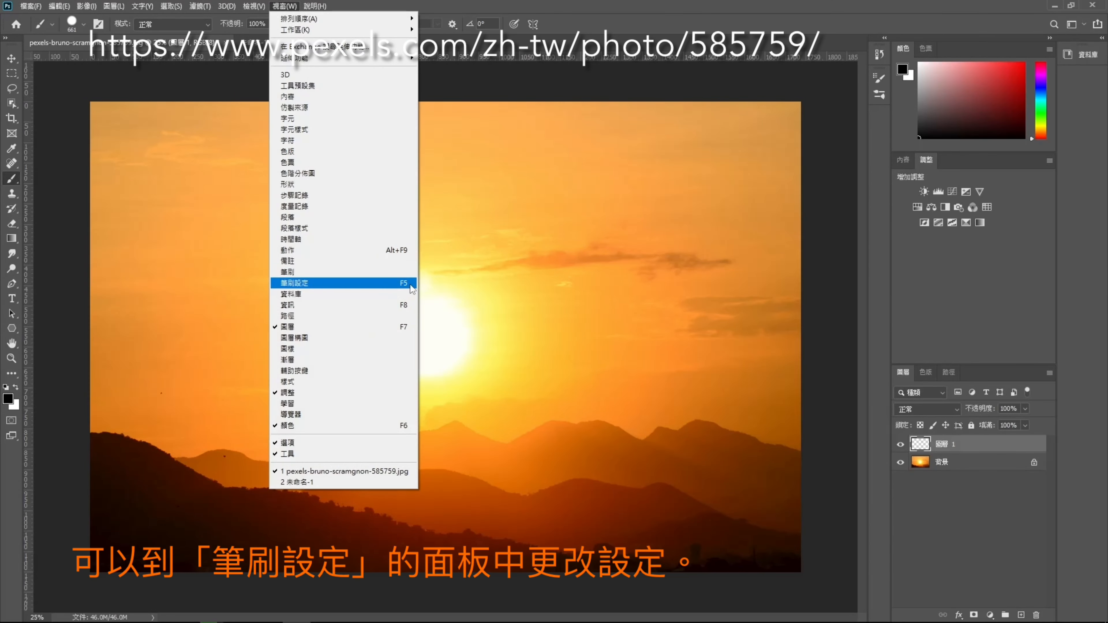
click(297, 280)
click(736, 144)
drag(404, 249, 489, 267)
key(ctrl+z)
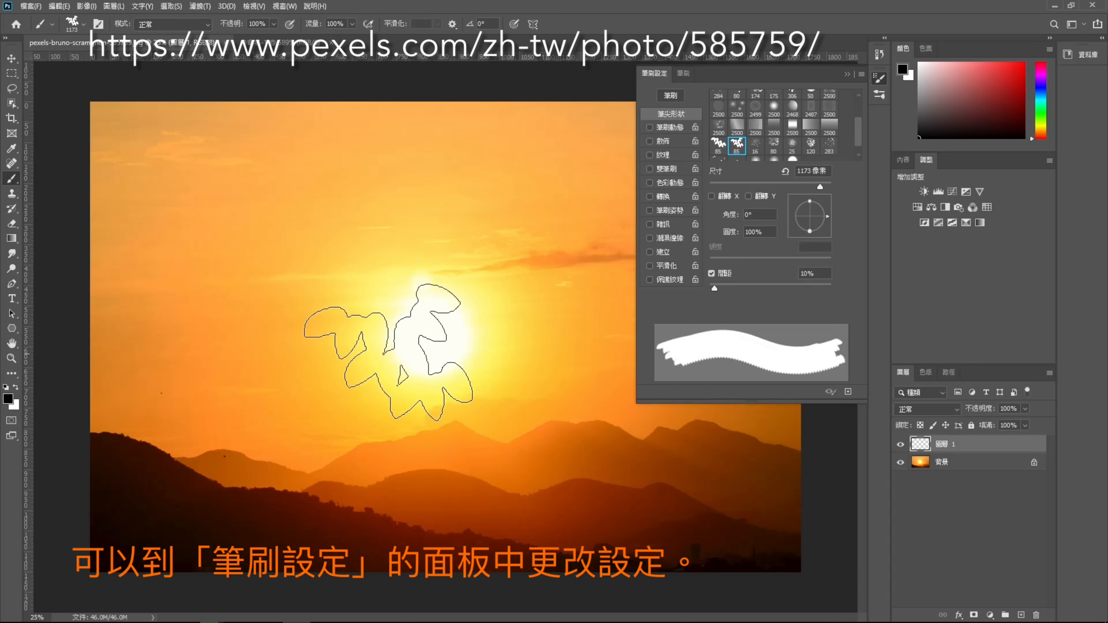
- Widen the leaf brush's spacing, set its Shape Dynamics size jitter to 68%, and set its scattering to 214%
mouse_move(714, 288)
mouse_down()
mouse_move(784, 286)
mouse_move(767, 286)
mouse_up()
click(663, 128)
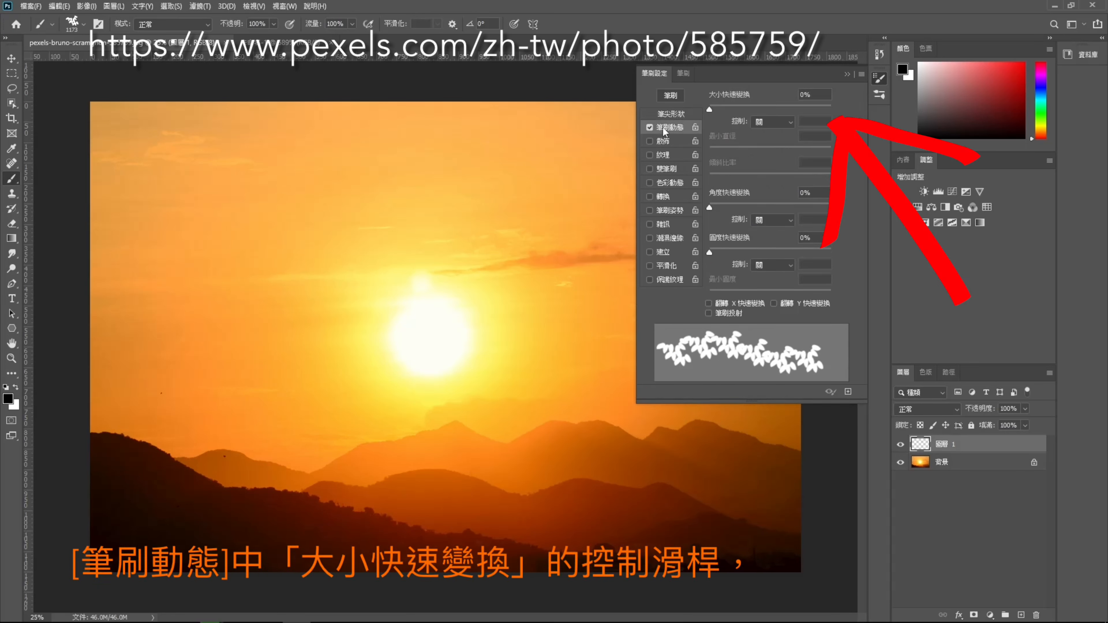
drag(710, 109, 795, 99)
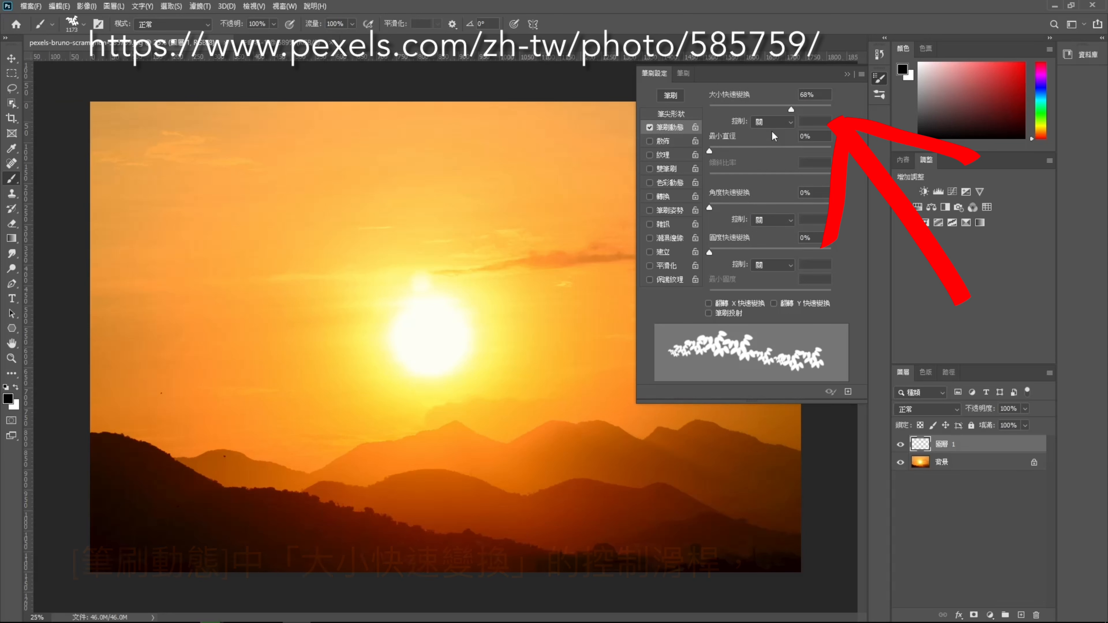
click(661, 143)
drag(711, 110, 736, 109)
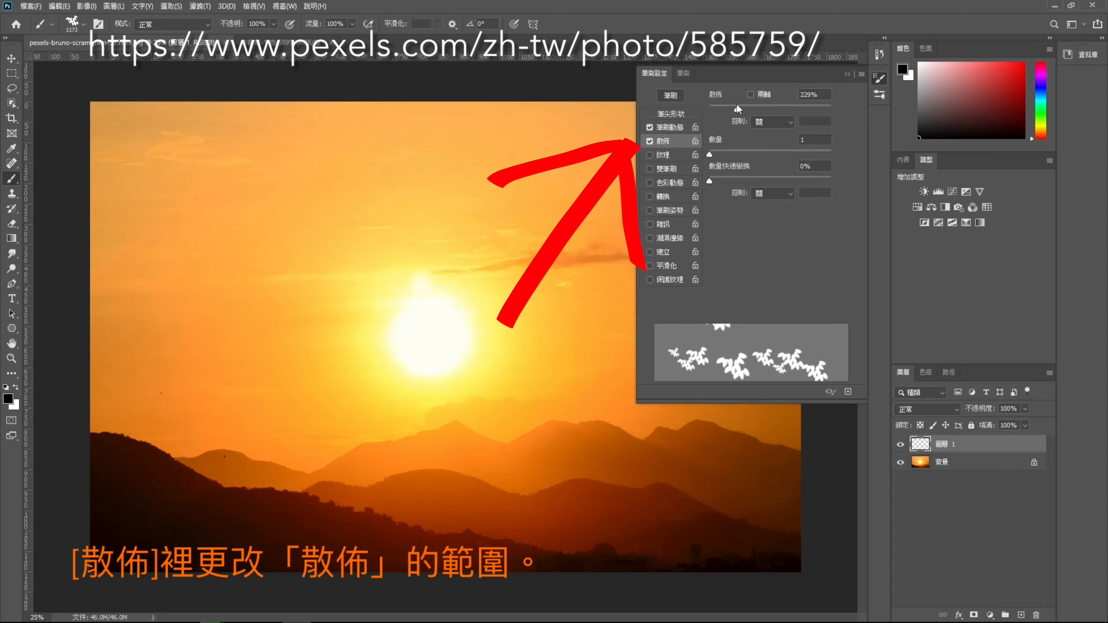
- Paint scattered foliage across the photo's lower edge and up its left side with the adjusted leaf brush
mouse_move(144, 393)
mouse_down()
mouse_move(183, 489)
mouse_move(637, 581)
mouse_up()
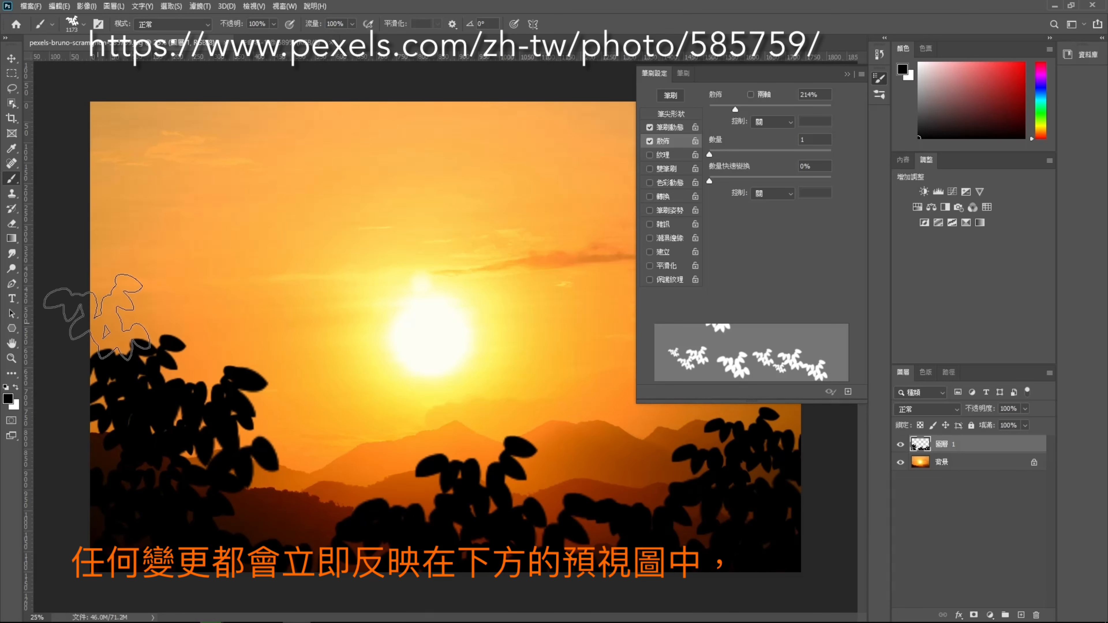
click(53, 301)
- Switch to the Soft Round brush and paint branches connecting the leaves at the photo's right edge and lower-right corner
click(880, 79)
click(880, 94)
drag(865, 217, 864, 146)
click(693, 161)
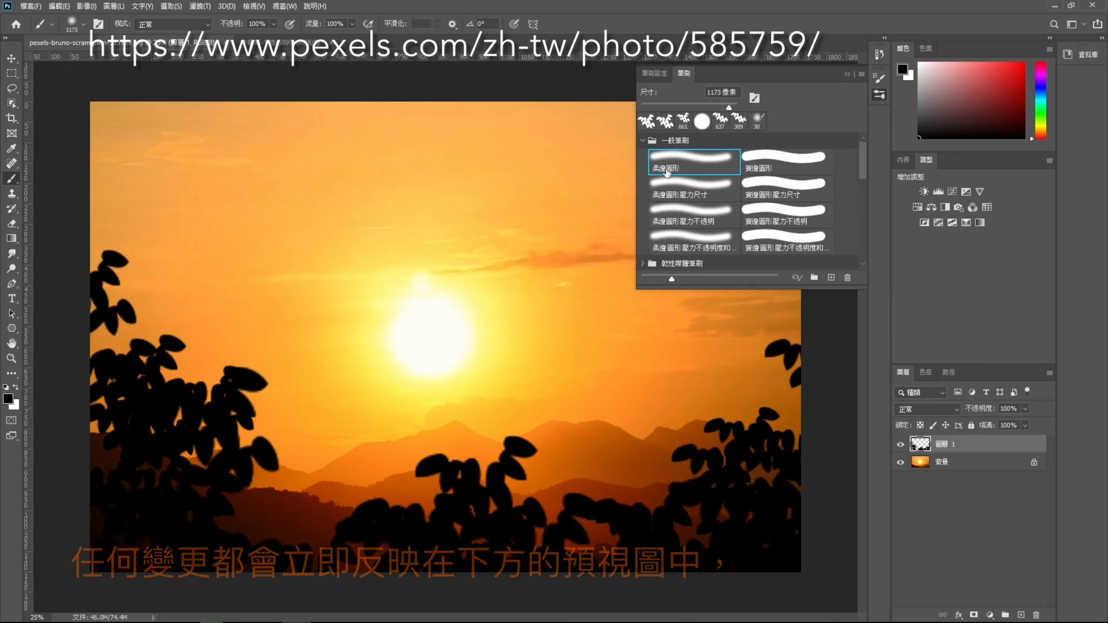
click(847, 74)
drag(801, 344, 773, 331)
drag(762, 477, 745, 412)
drag(715, 478, 678, 474)
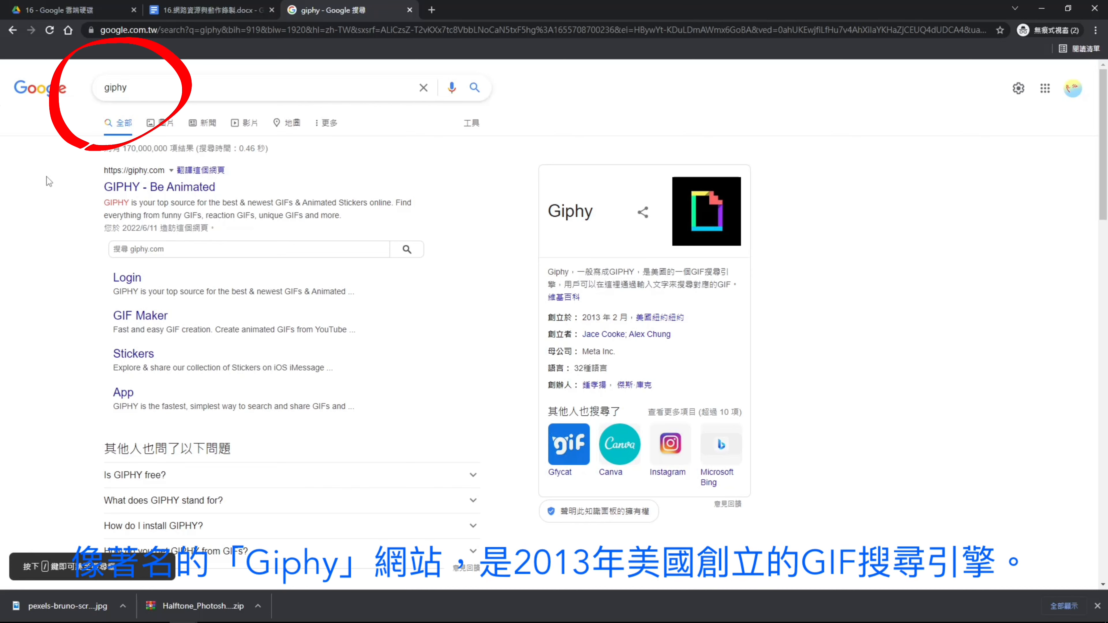
- Switch to the browser, open GIPHY and DeviantArt from their Google results, and browse the artworks on DeviantArt's homepage
click(148, 188)
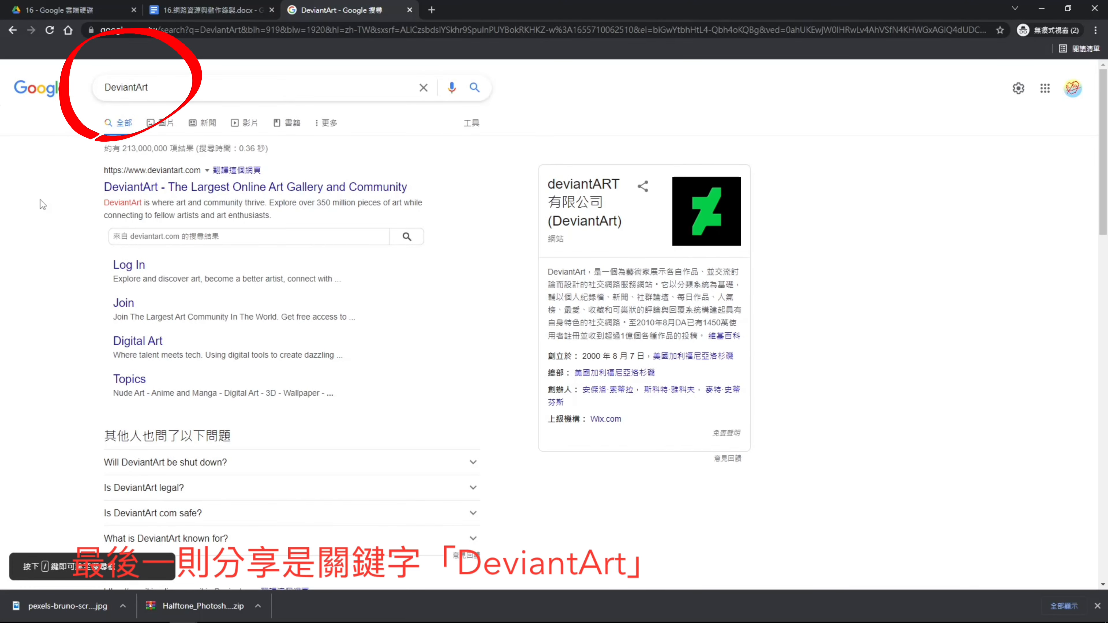
click(162, 188)
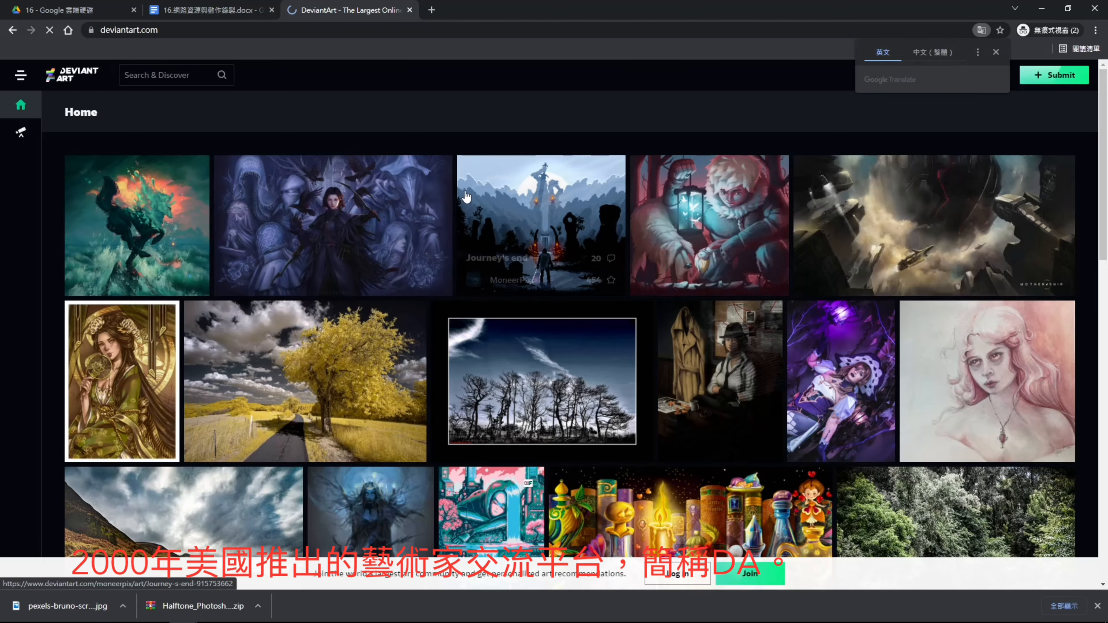
scroll(501, 332, down, 10)
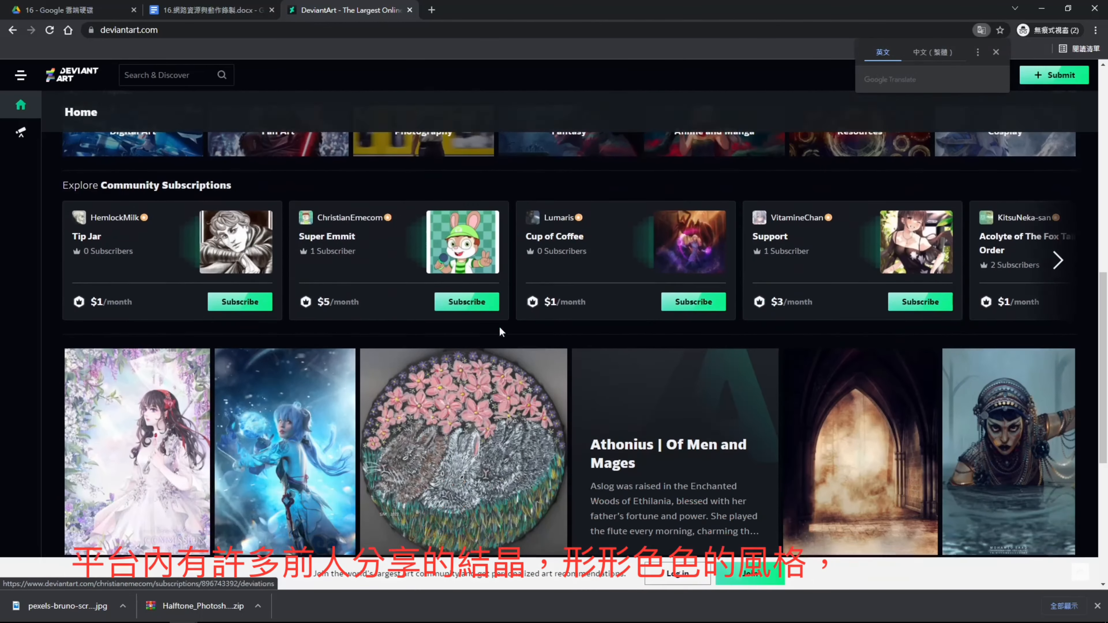
scroll(500, 331, down, 5)
scroll(498, 323, up, 8)
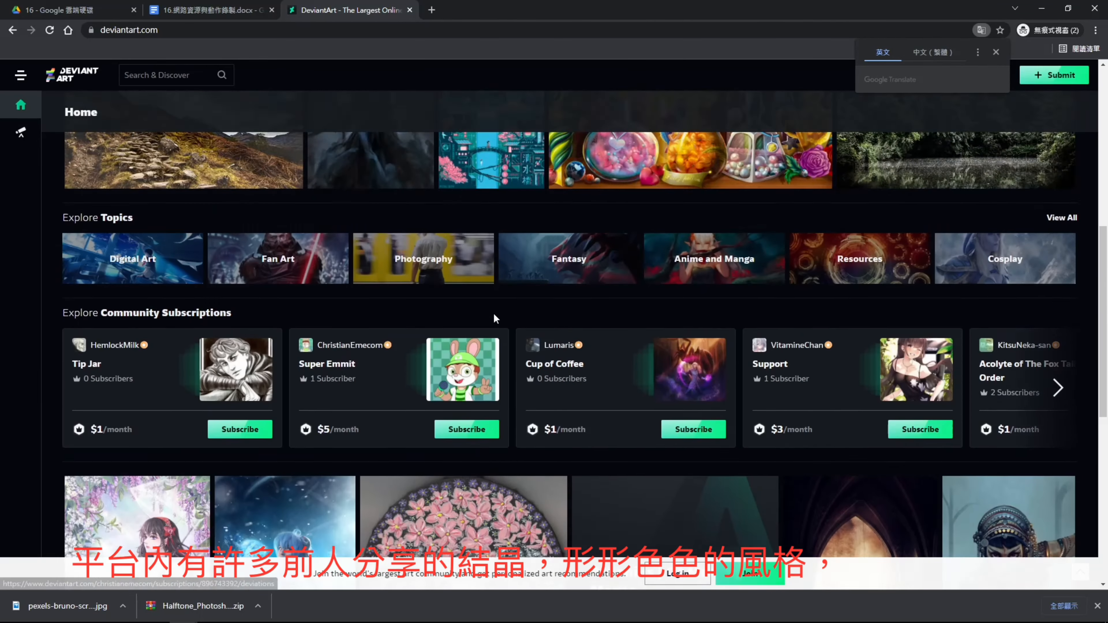
scroll(493, 312, up, 7)
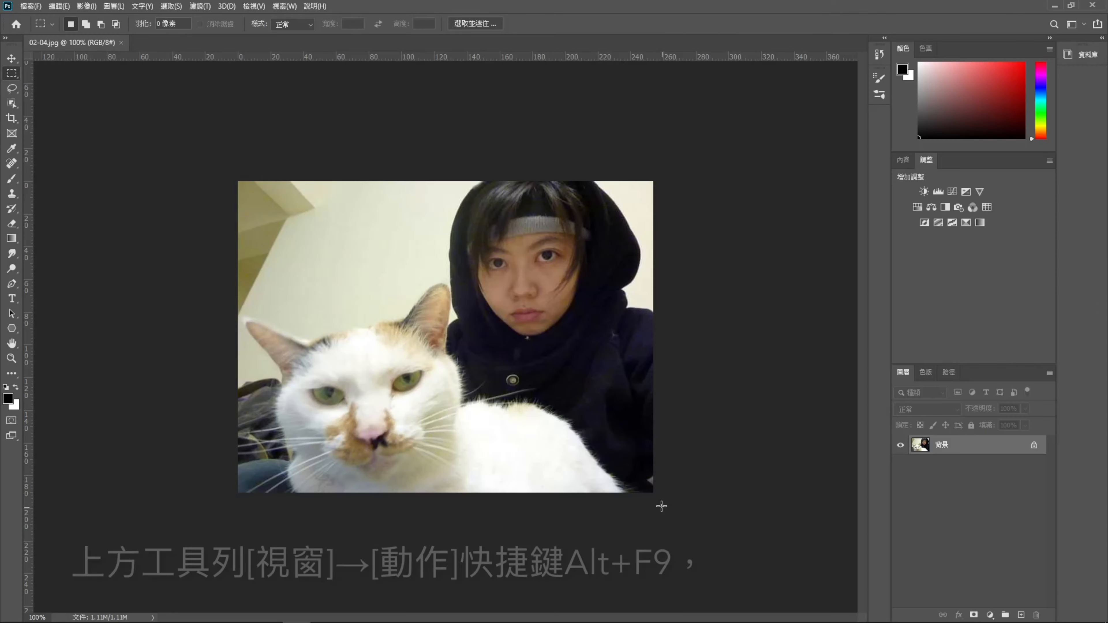
- Switch to Photoshop, show the Actions and load the action file PolaGen 4 by rawimage.atn from folder 16
click(282, 6)
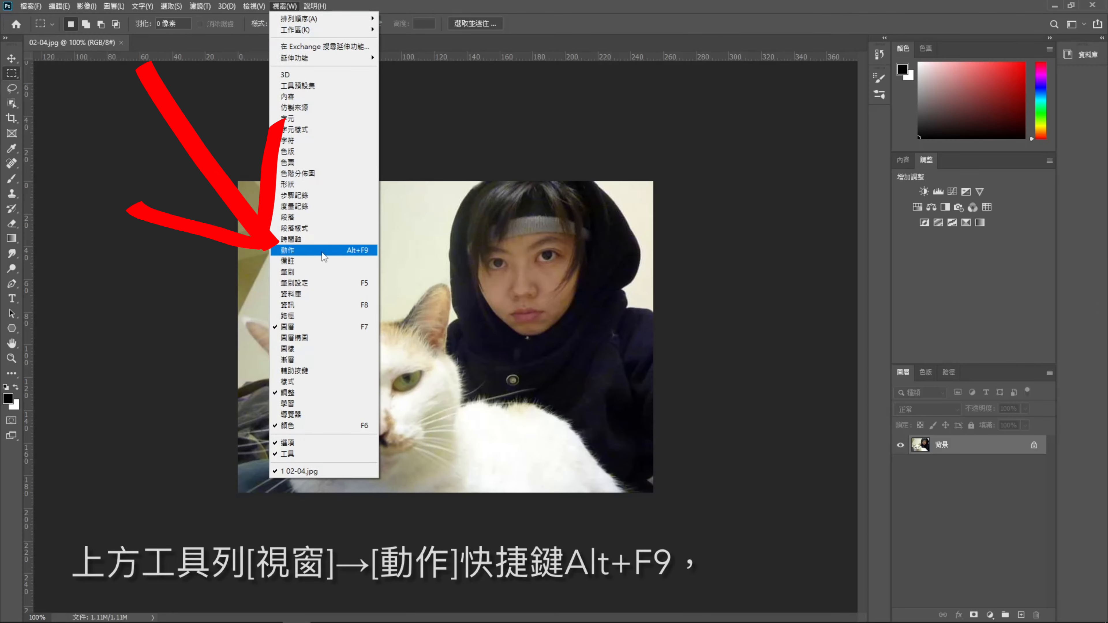
click(293, 253)
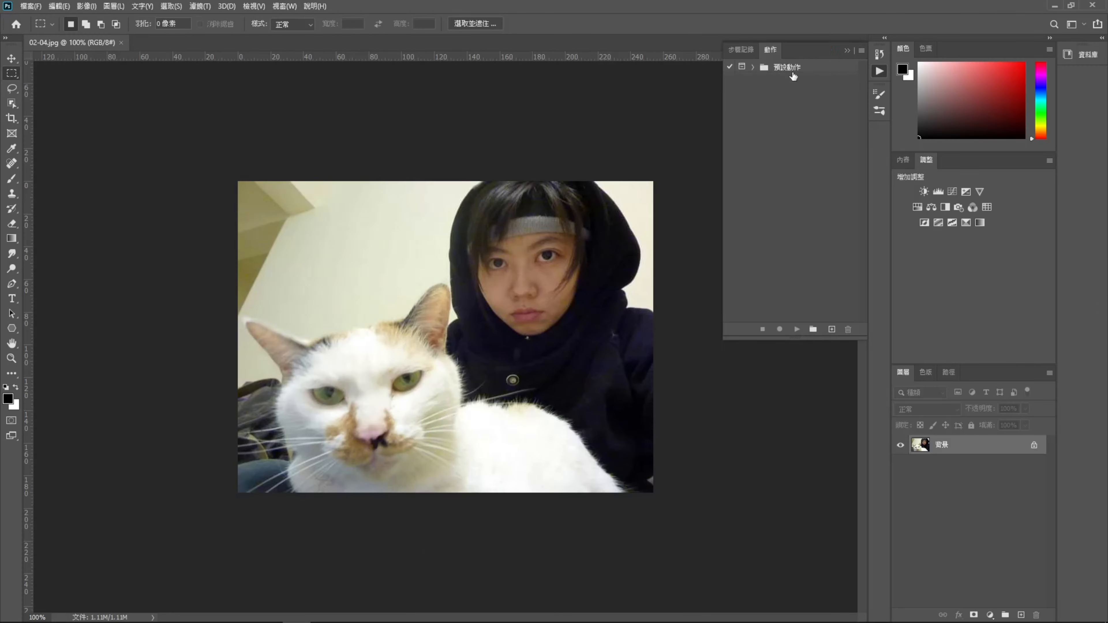
click(860, 53)
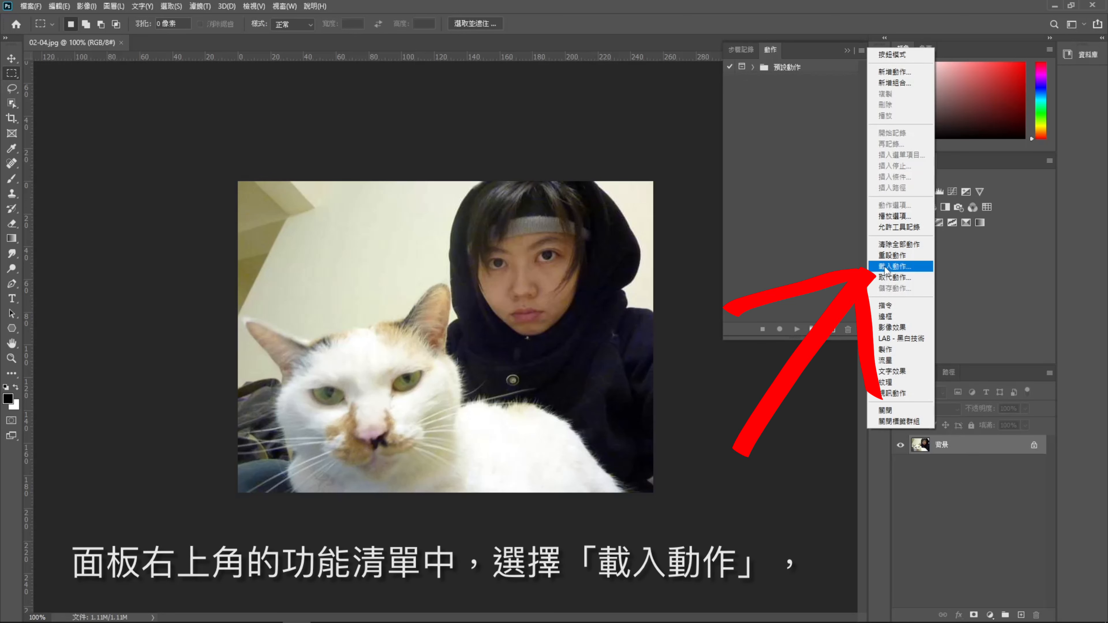
click(885, 267)
double_click(144, 92)
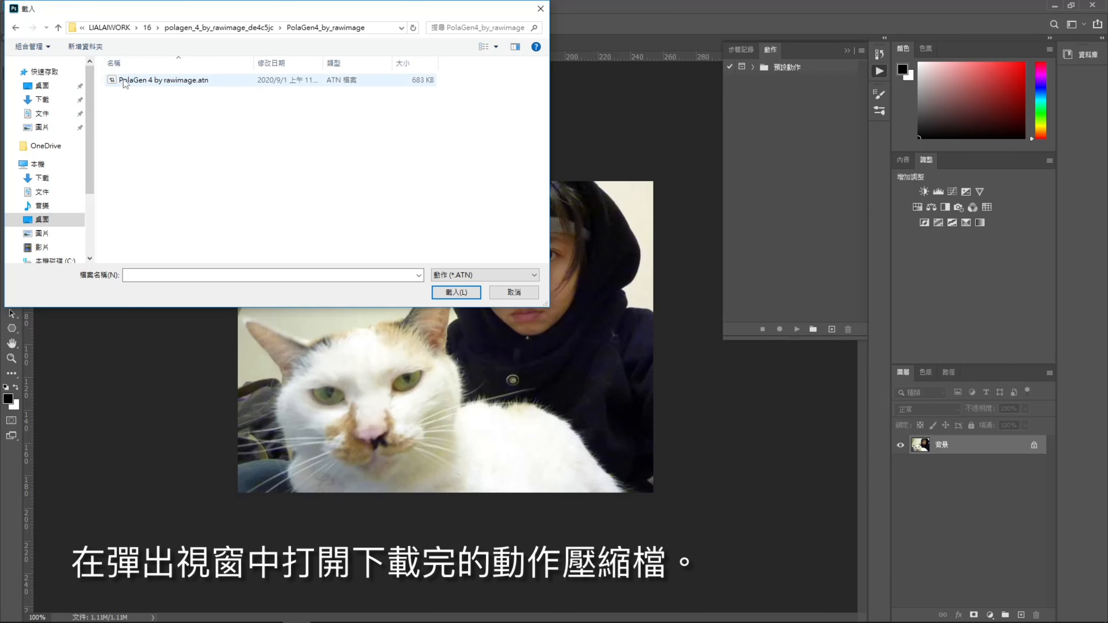
click(124, 83)
click(456, 292)
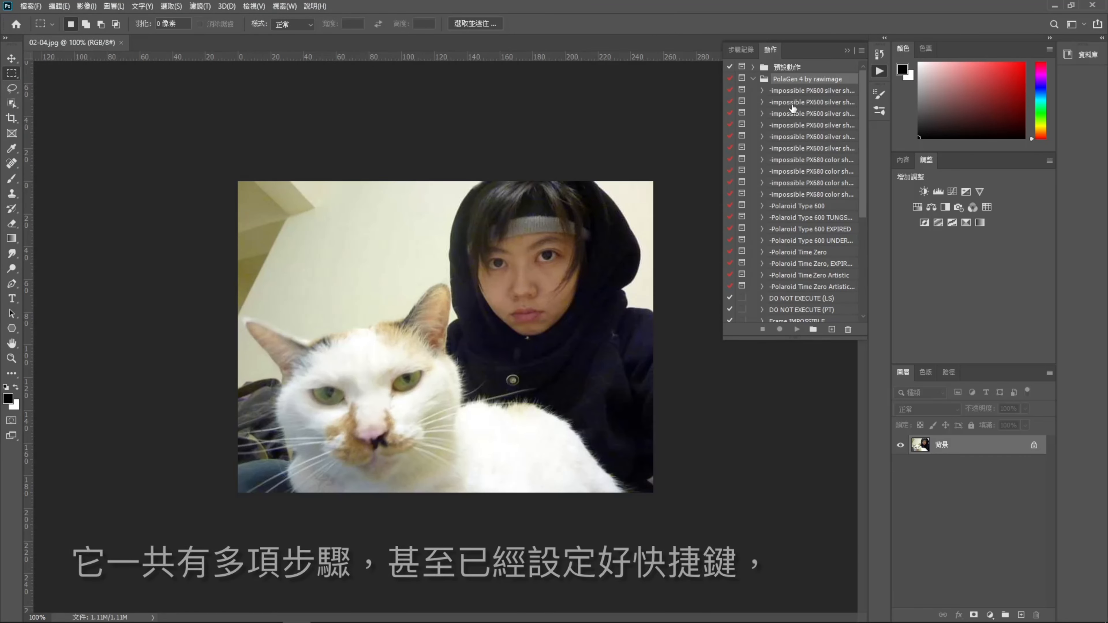
- Play the third impossible PX600 silver action of the PolaGen 4 by rawimage set on 02-04.jpg
click(753, 79)
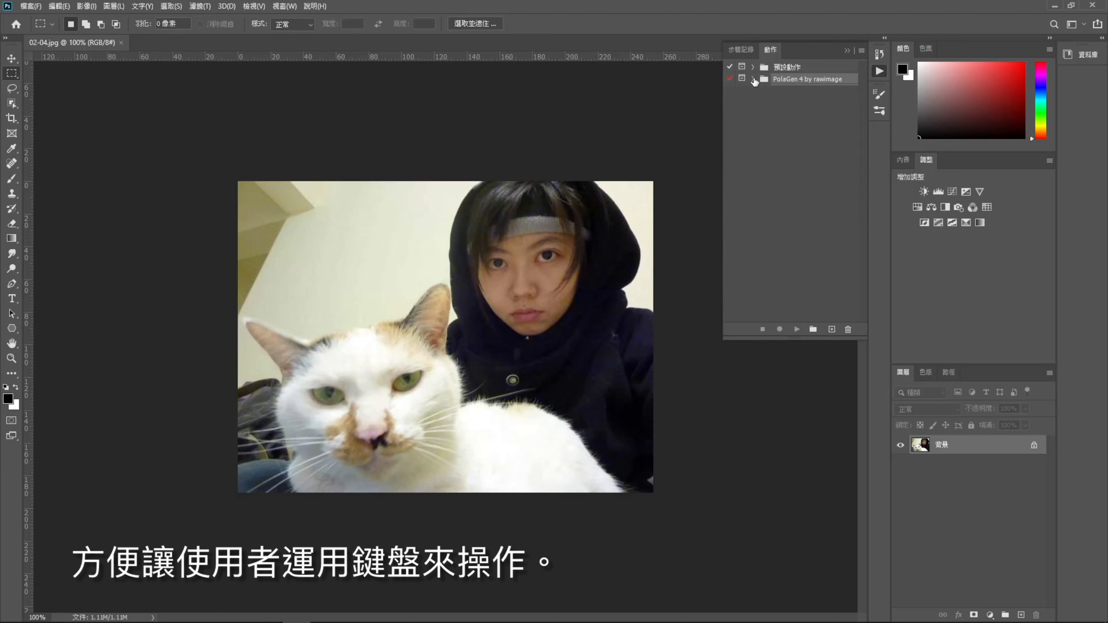
click(753, 79)
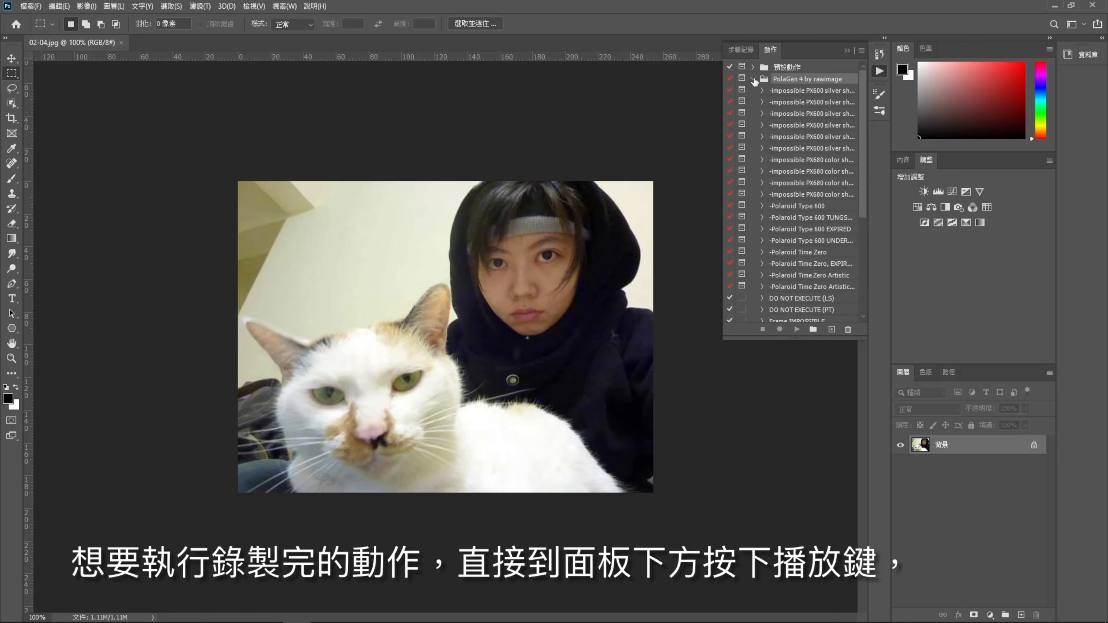
click(776, 114)
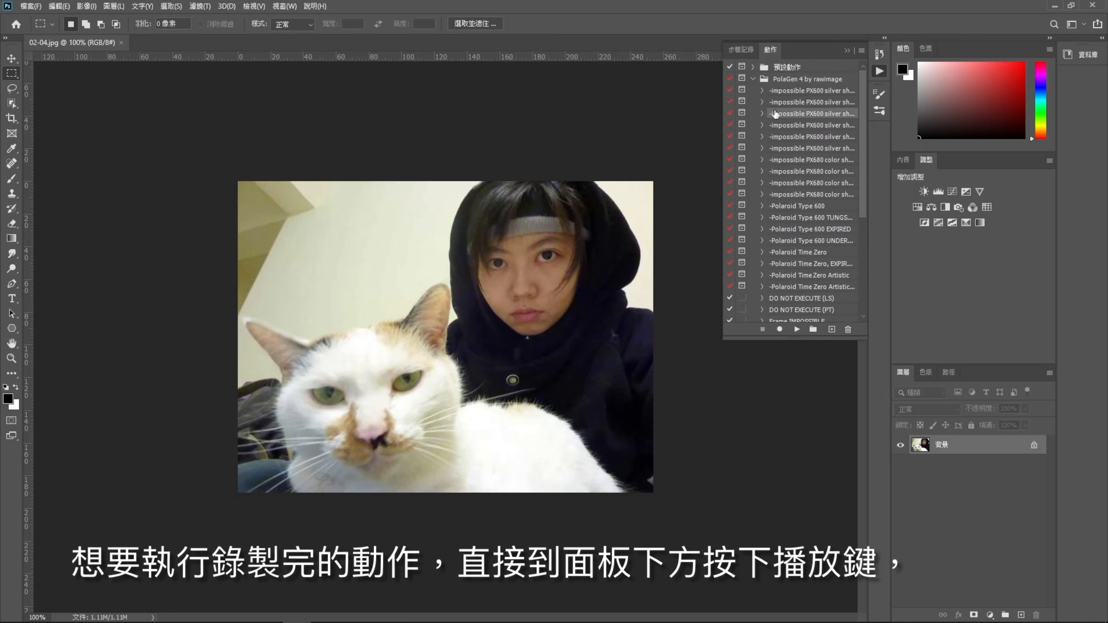
click(797, 329)
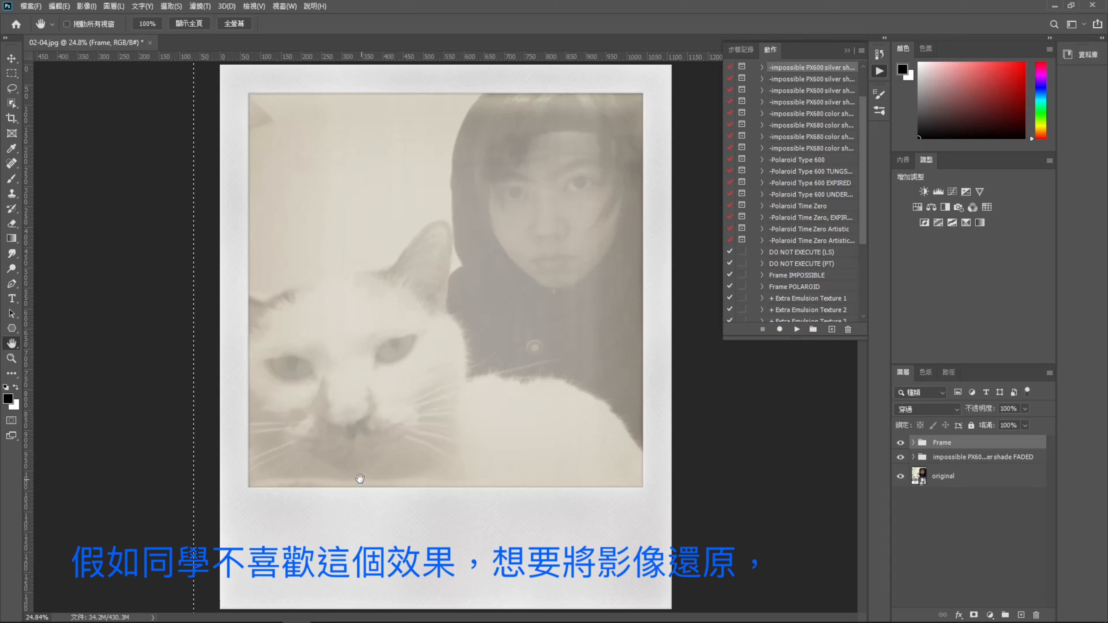
- Revert 02-04.jpg to its original snapshot in the History and fit the photo in the view
click(741, 49)
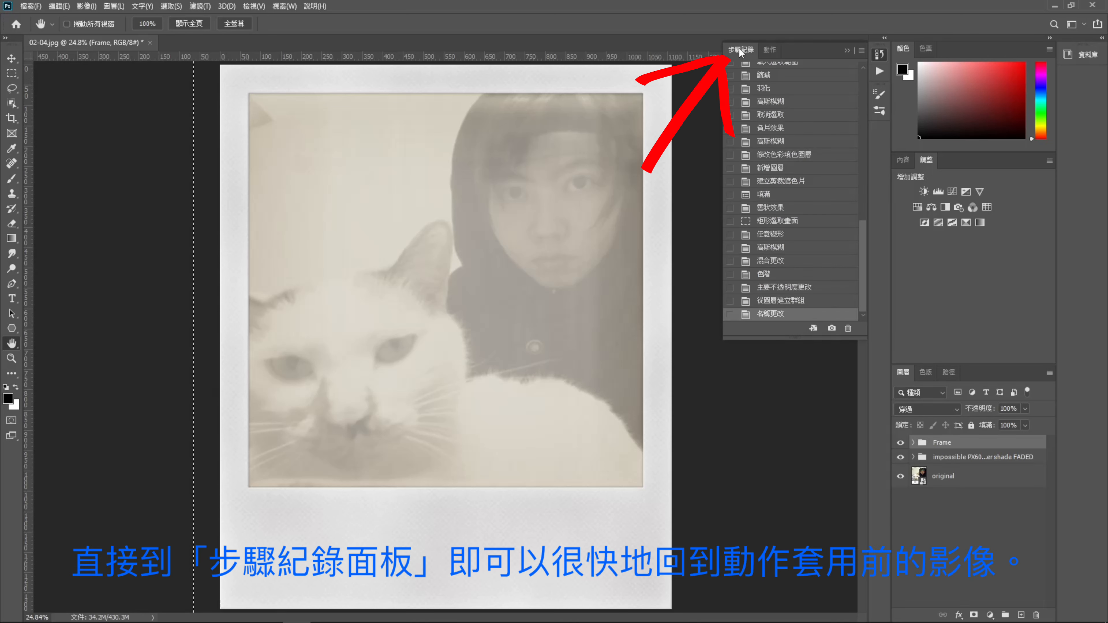
drag(865, 306, 867, 137)
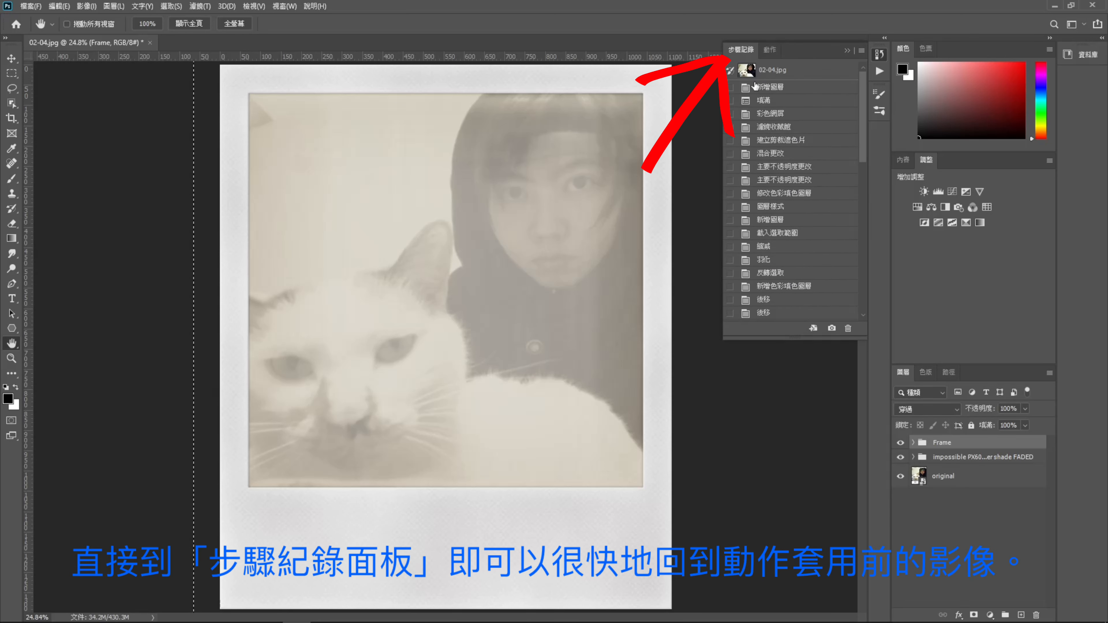
click(746, 70)
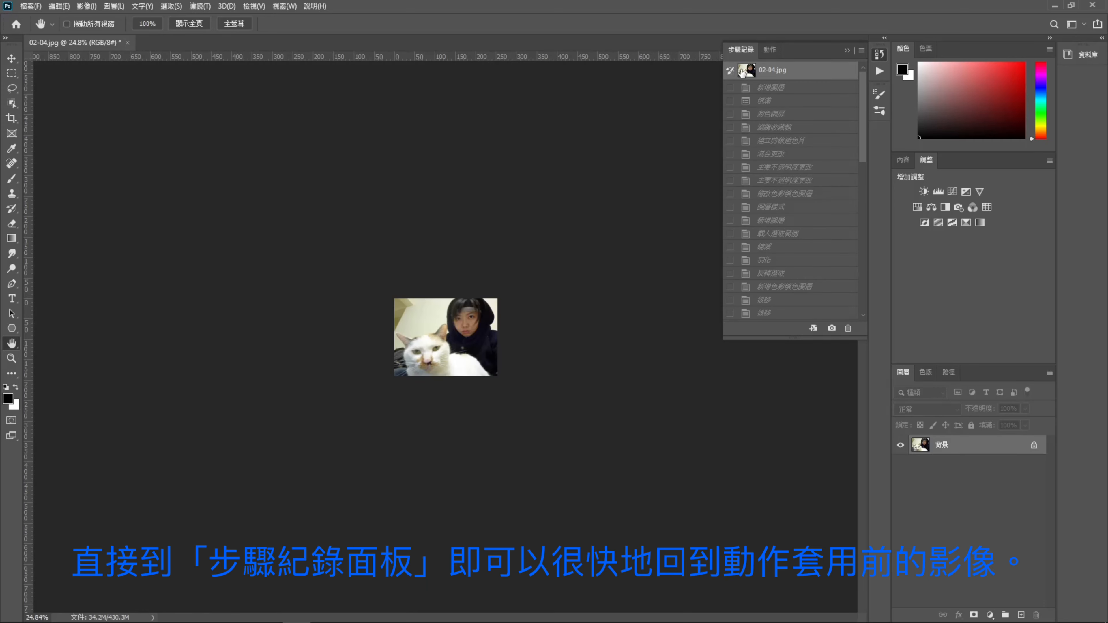
double_click(12, 344)
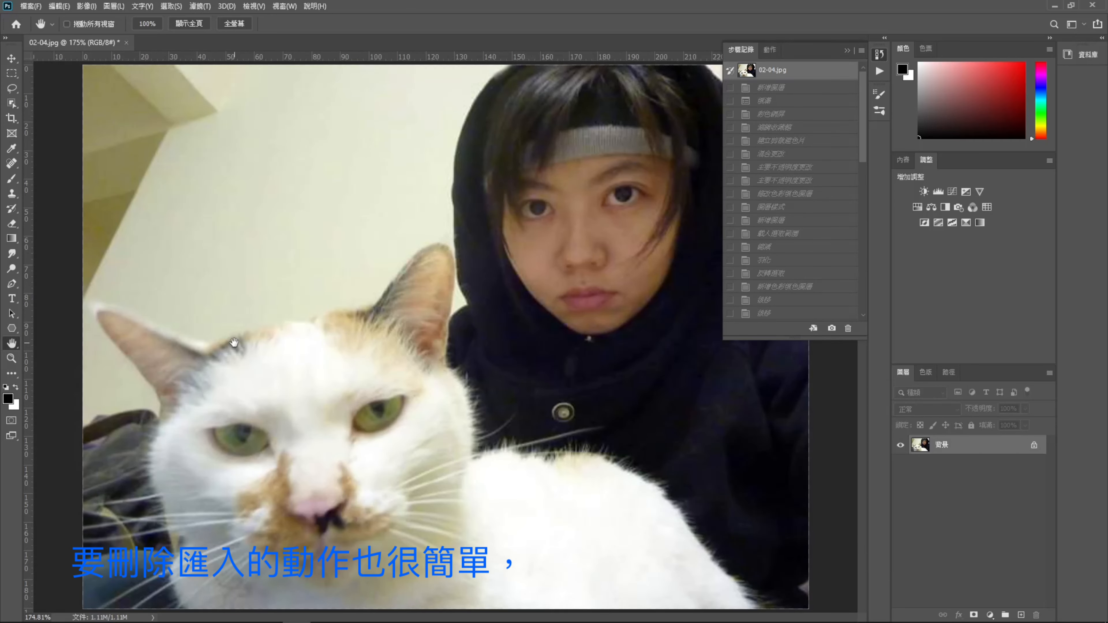
- Delete the collapsed PolaGen 4 by rawimage action set from the Actions list
click(770, 49)
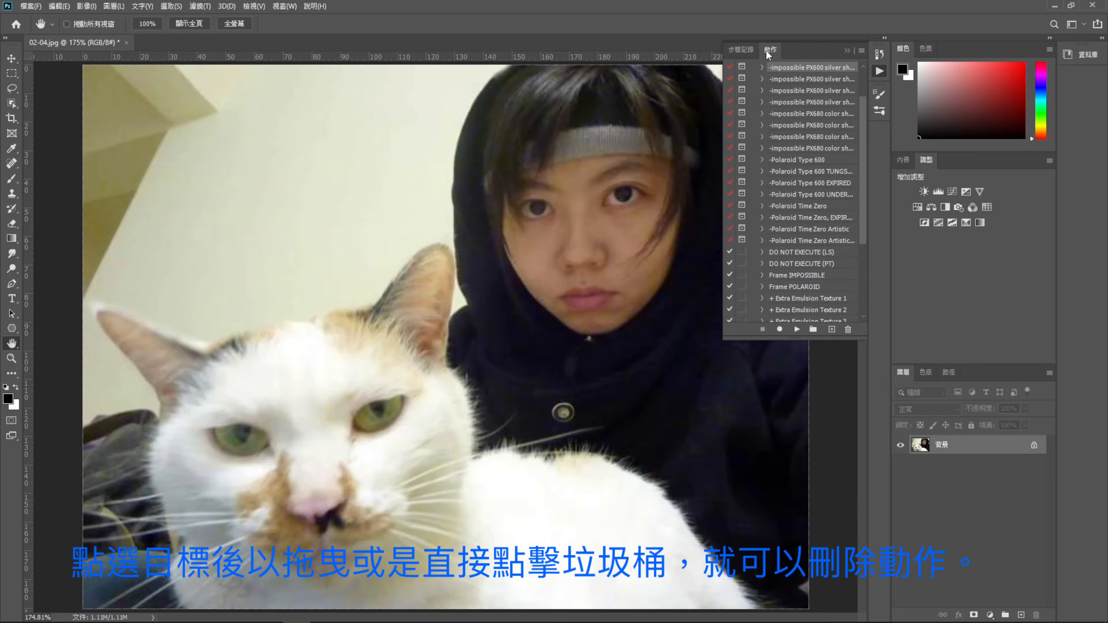
click(752, 79)
click(783, 81)
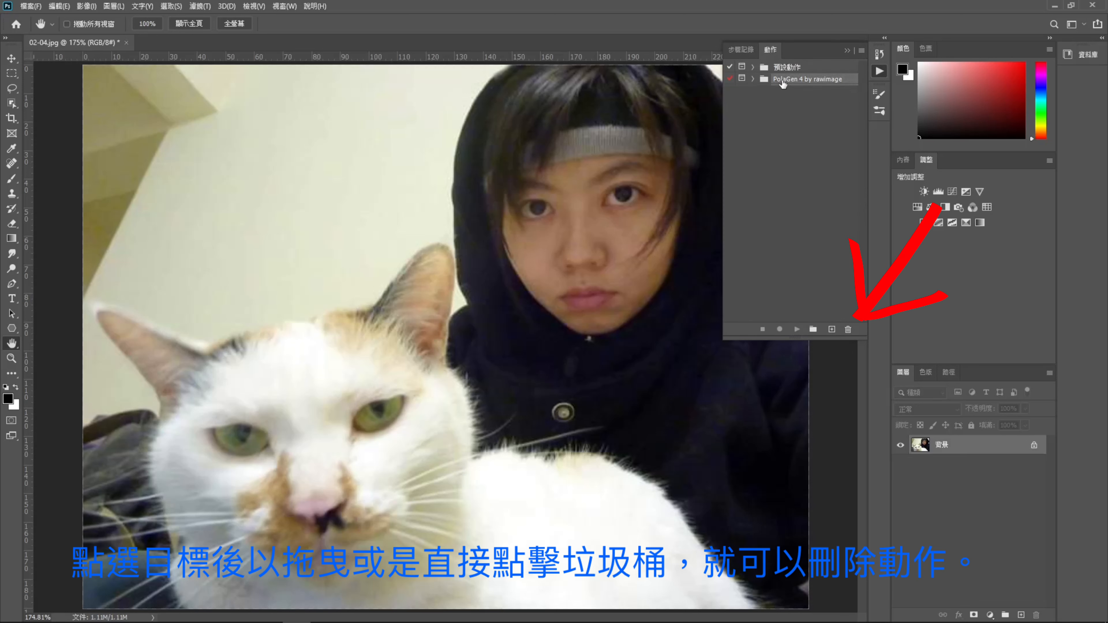
click(849, 330)
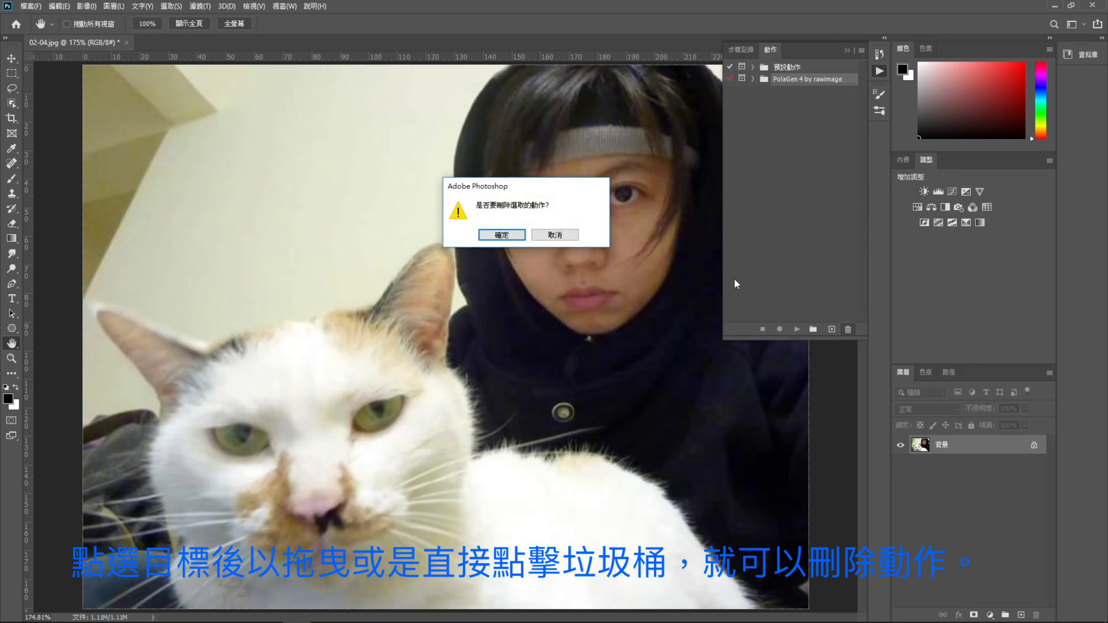
click(508, 235)
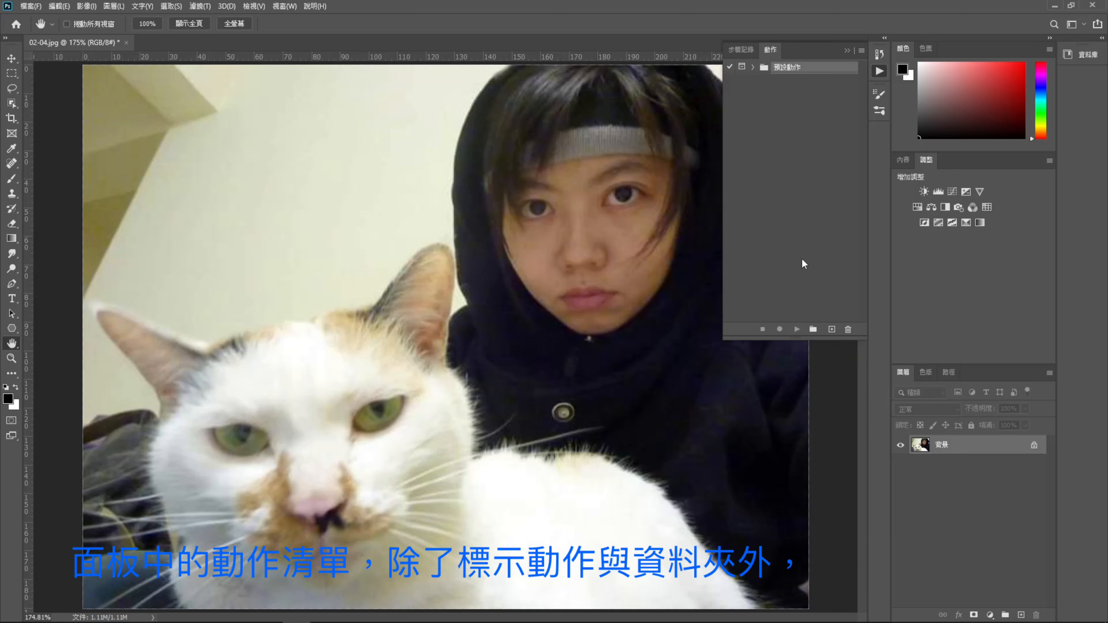
- Expand the 預設動作 set and try to switch off the 自訂 RGB 為灰階 action
click(753, 67)
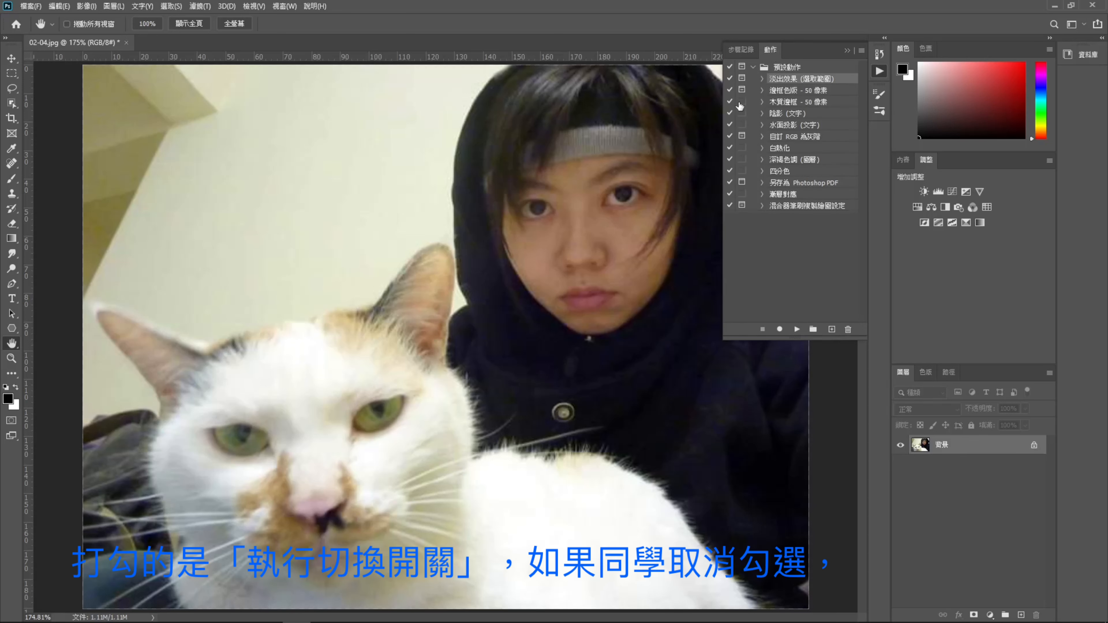
click(729, 137)
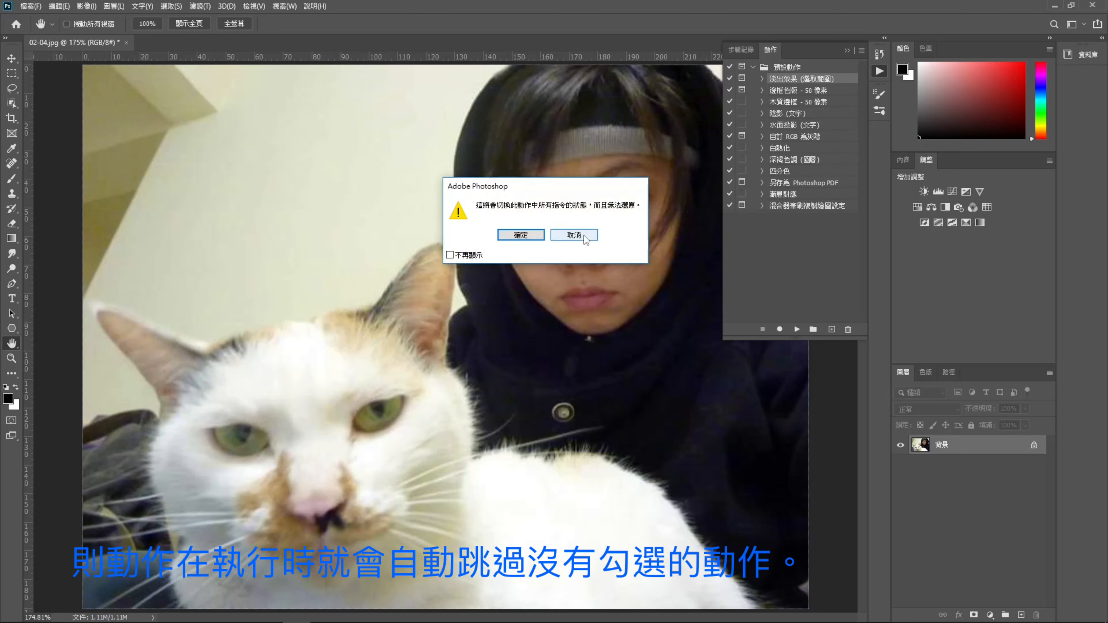
click(575, 235)
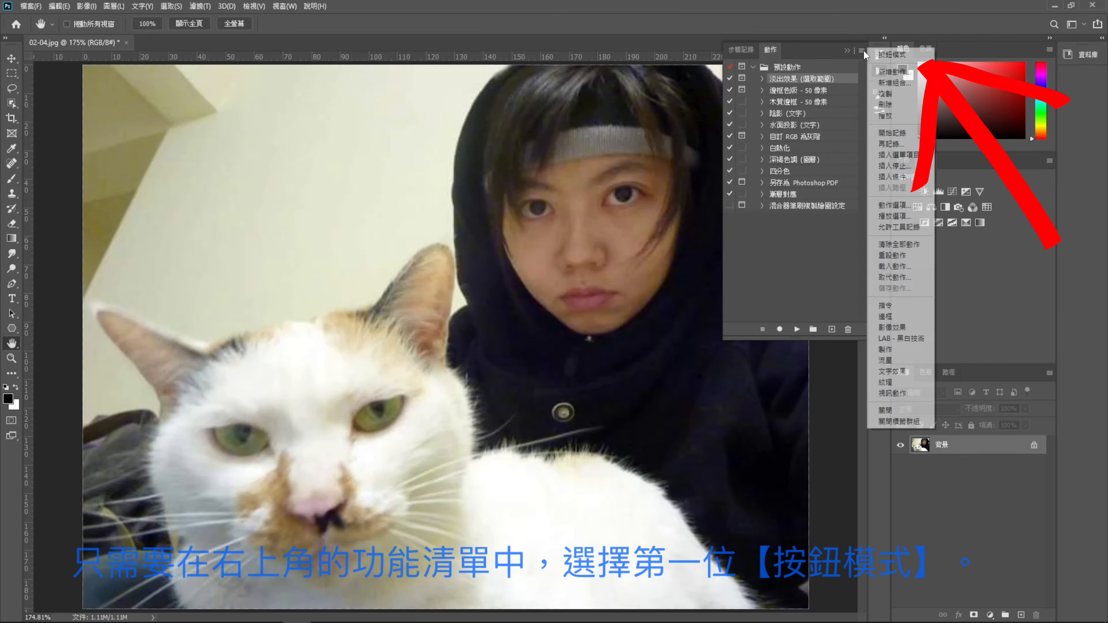
- Switch the actions list to Button Mode (按鈕模式) and play the 陰影 (文字) action on the photo
click(862, 50)
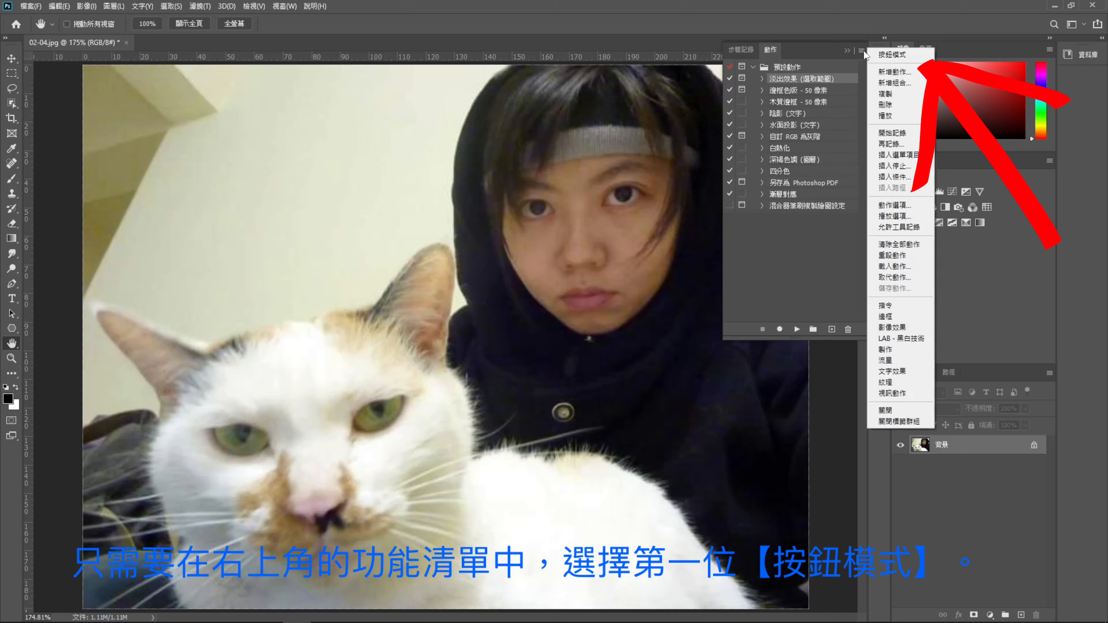
click(879, 55)
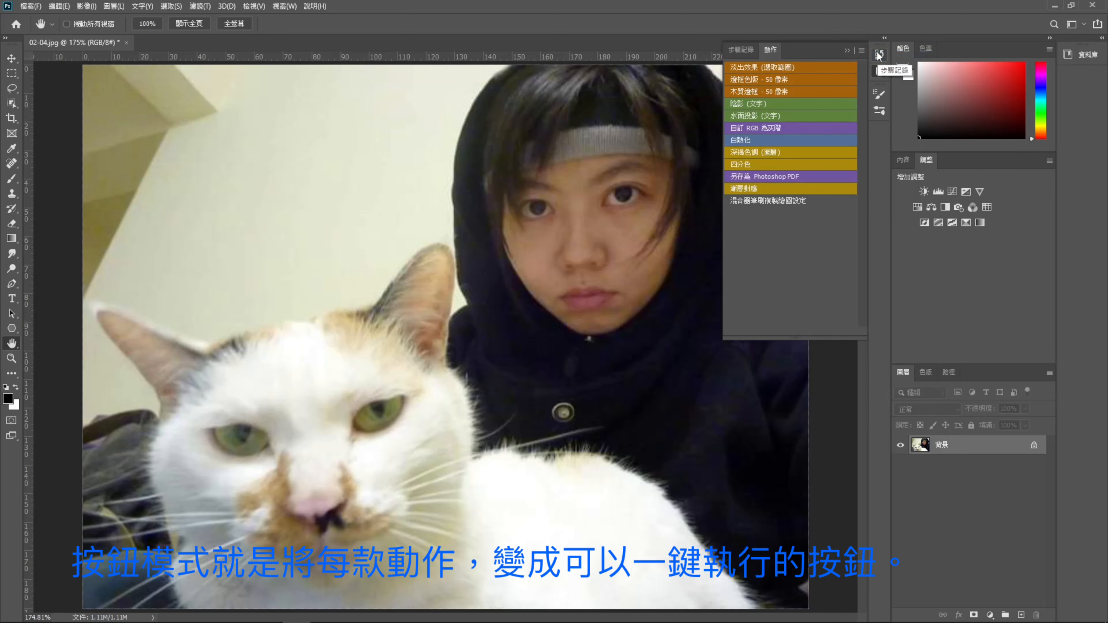
click(778, 105)
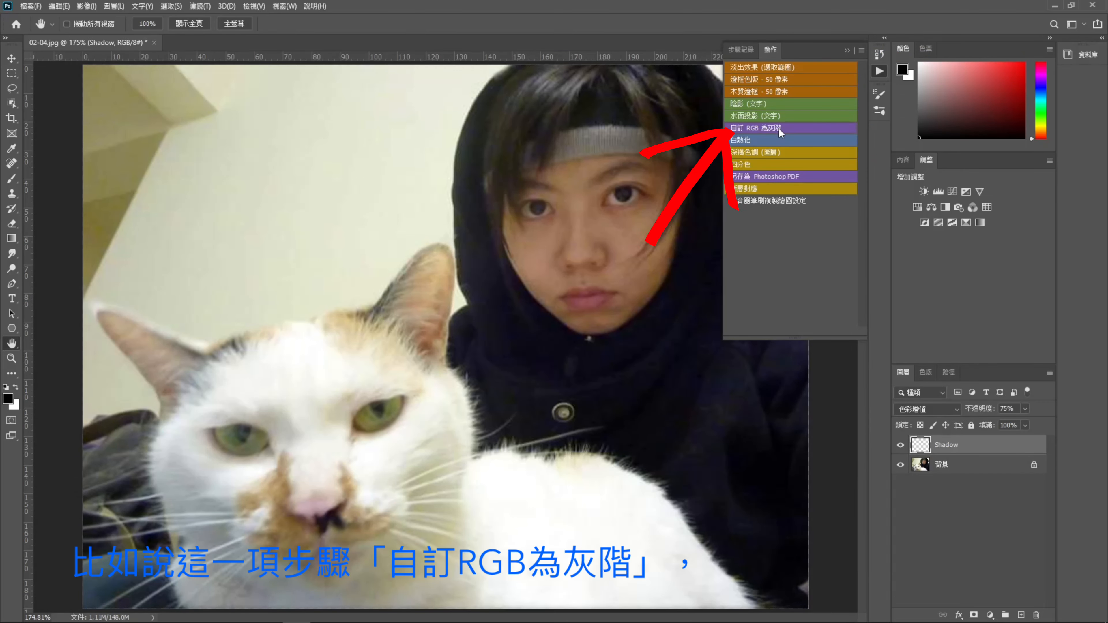
- Play the 自訂 RGB 為灰階 action, lowering the red and raising the green source channel in its Channel Mixer dialog
click(779, 128)
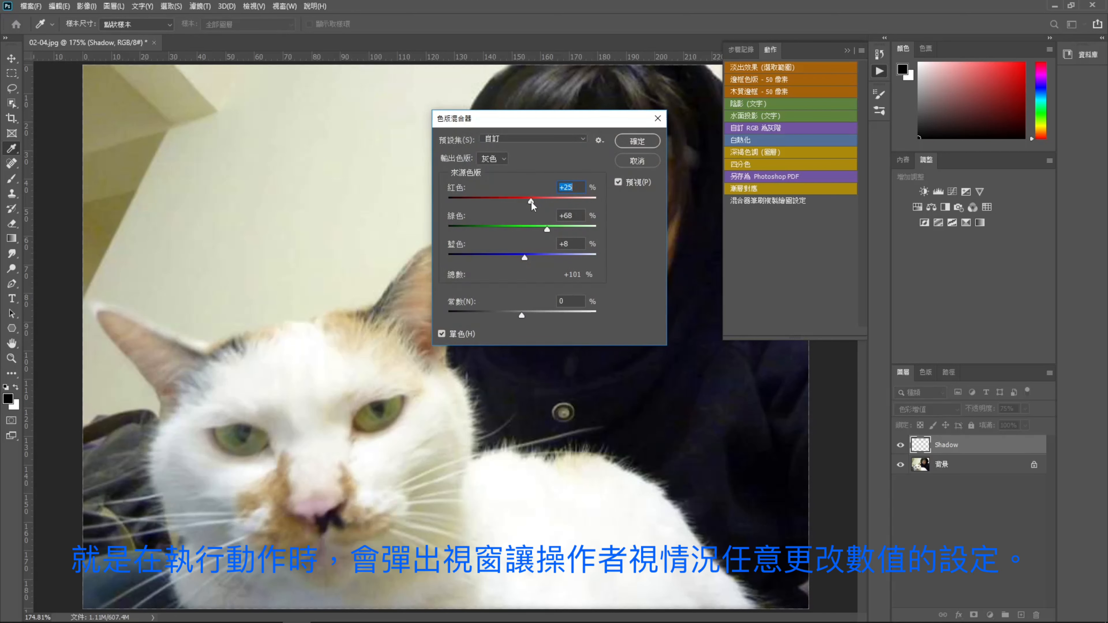
drag(531, 202, 499, 201)
drag(547, 229, 576, 227)
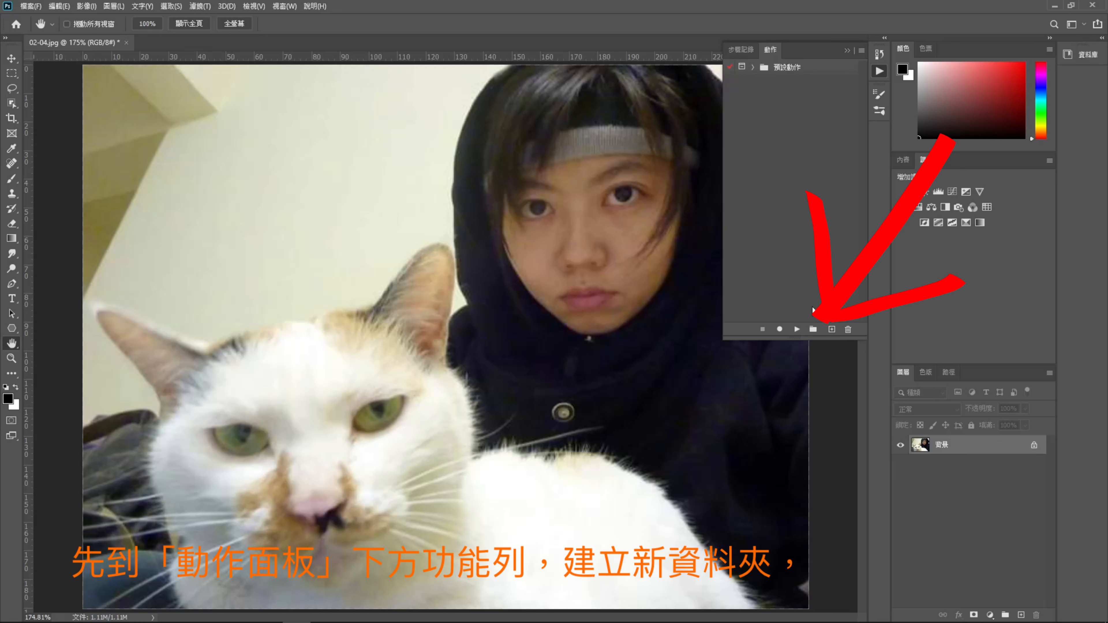
- Create a new action set named 照片效果
click(813, 330)
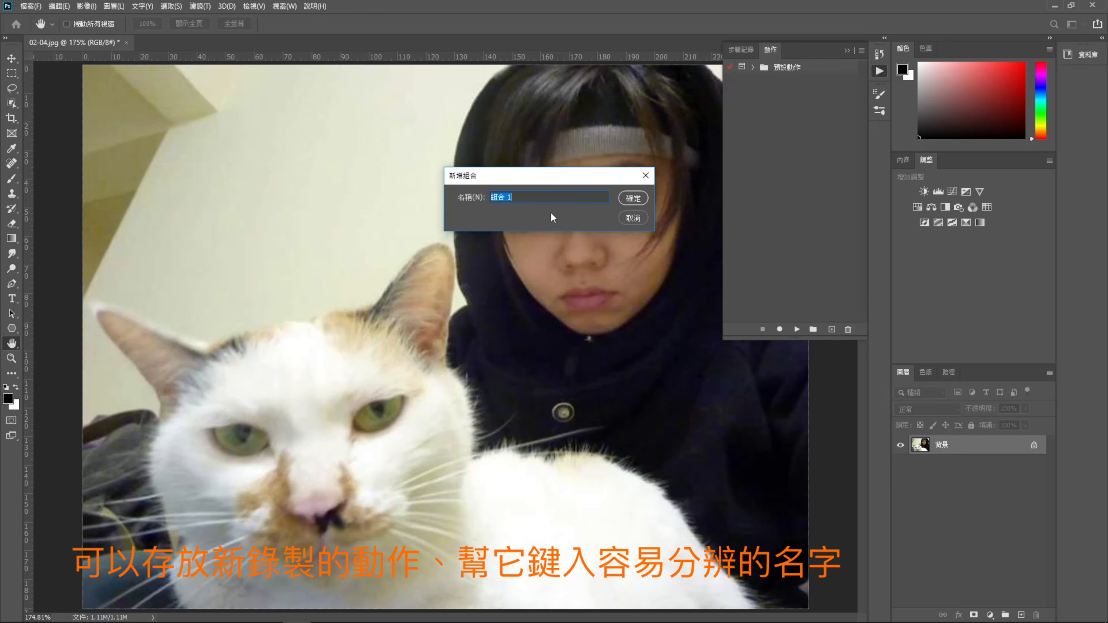
text(照片ㄒㄧ)
text(效果)
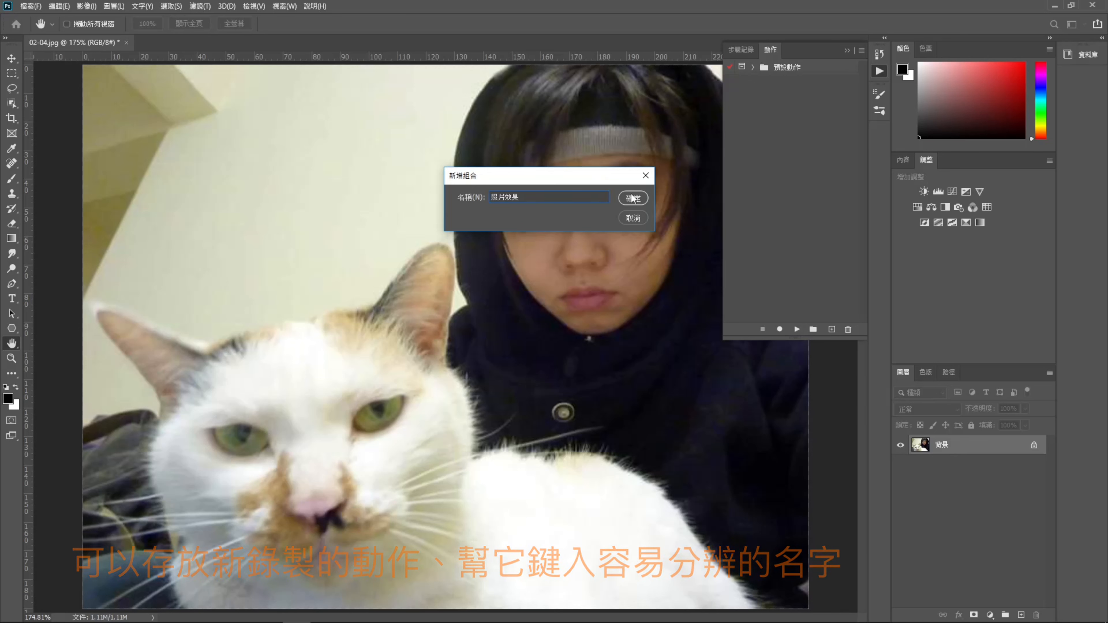
click(633, 198)
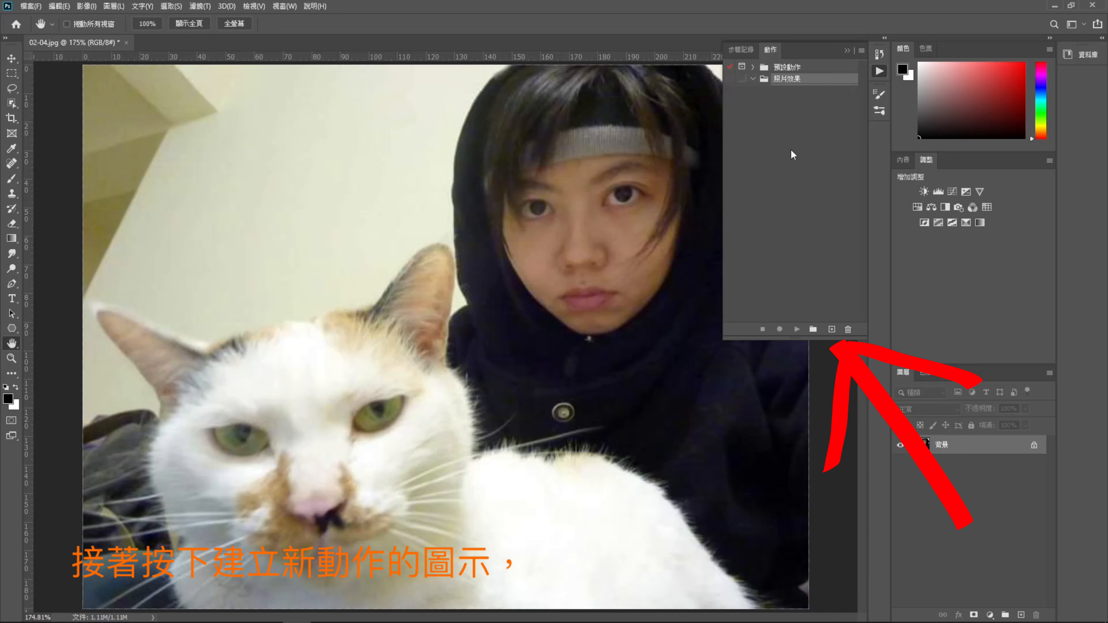
- Create the action 彩色漫畫 in the 照片效果 set with function key Shift+F2 and a button colour, and start recording
click(832, 329)
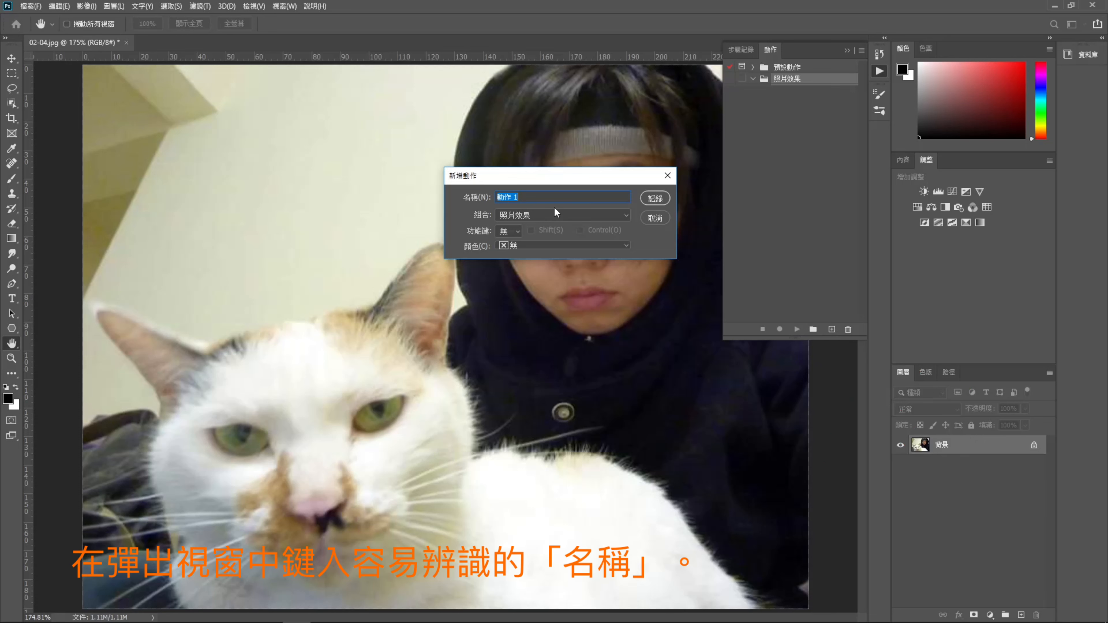
text(彩色慢ㄏㄨ畫)
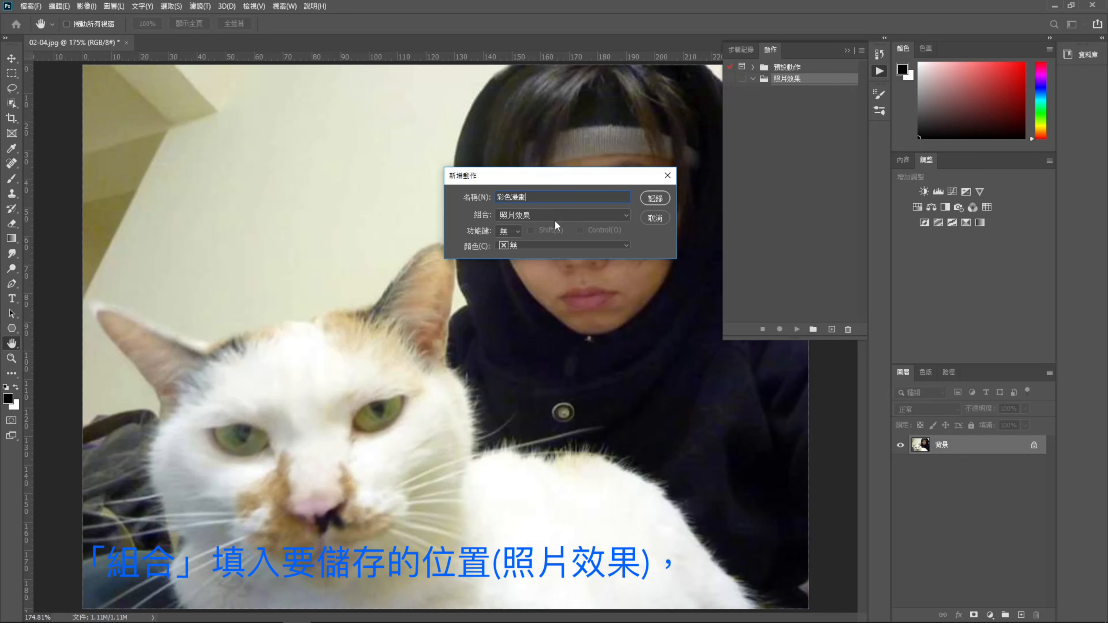
click(521, 232)
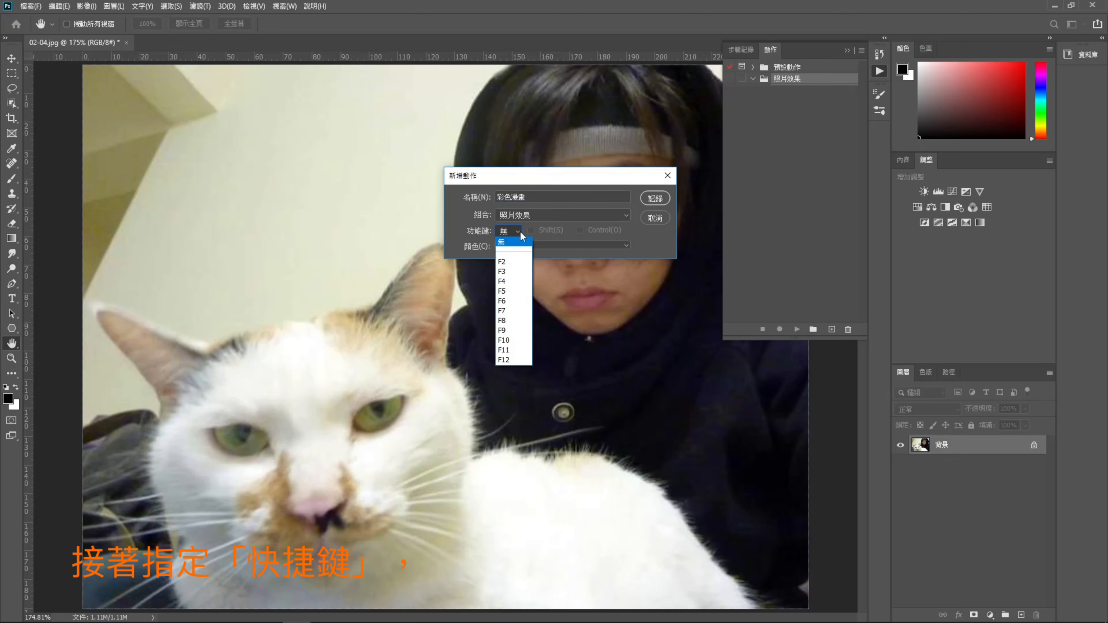
click(518, 260)
click(532, 232)
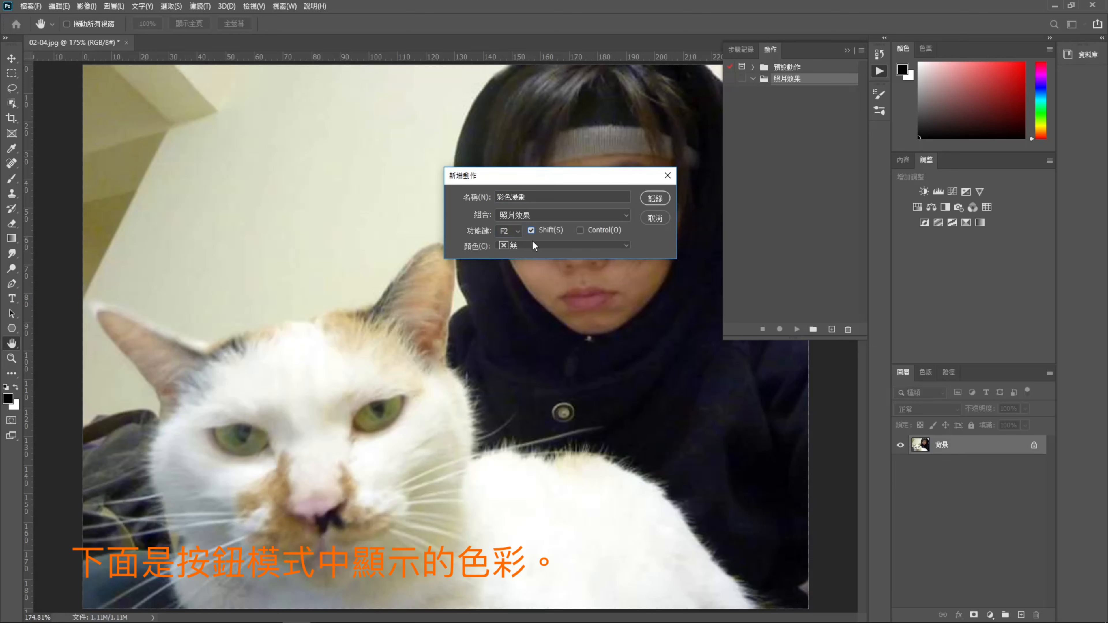
click(533, 243)
click(541, 342)
click(656, 199)
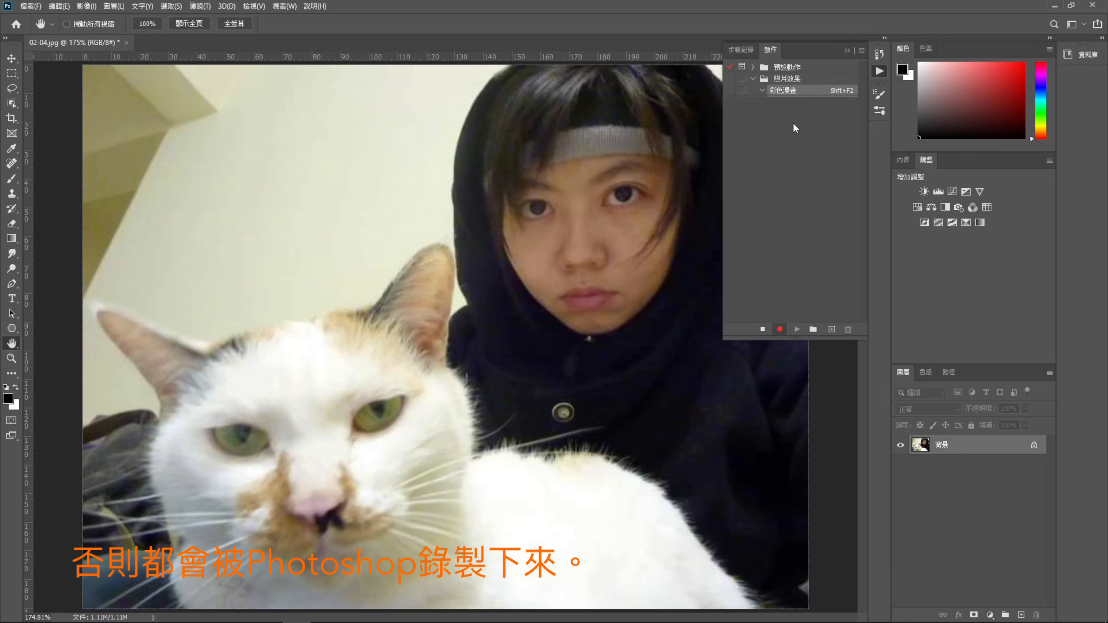
- Convert the background layer to a Smart Object and open the Filter Gallery (濾鏡收藏館)
right_click(939, 452)
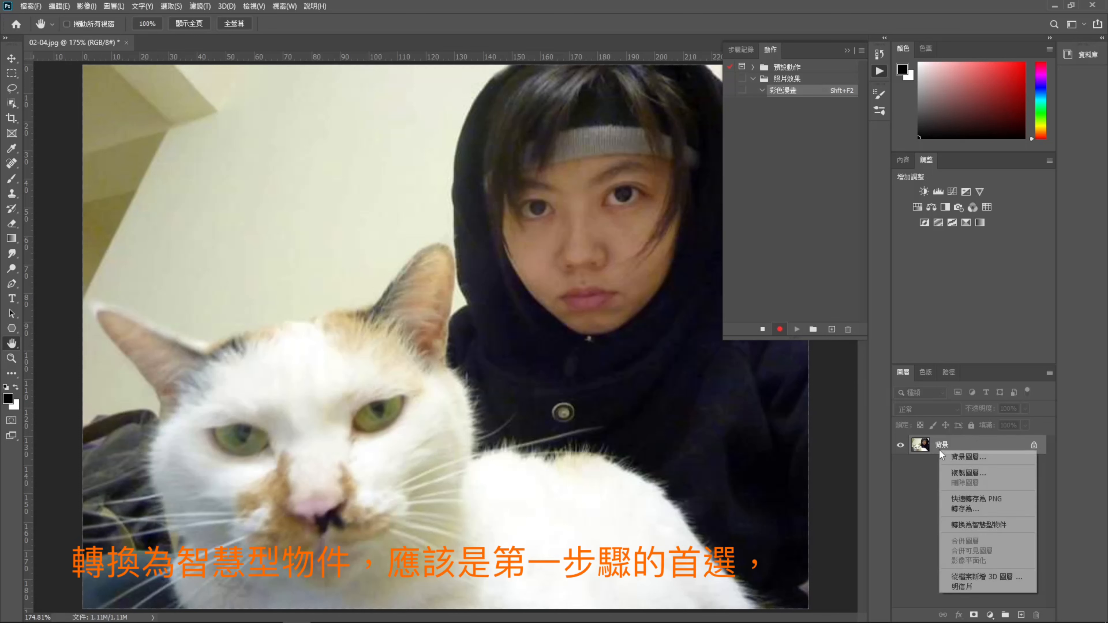
click(963, 526)
click(200, 6)
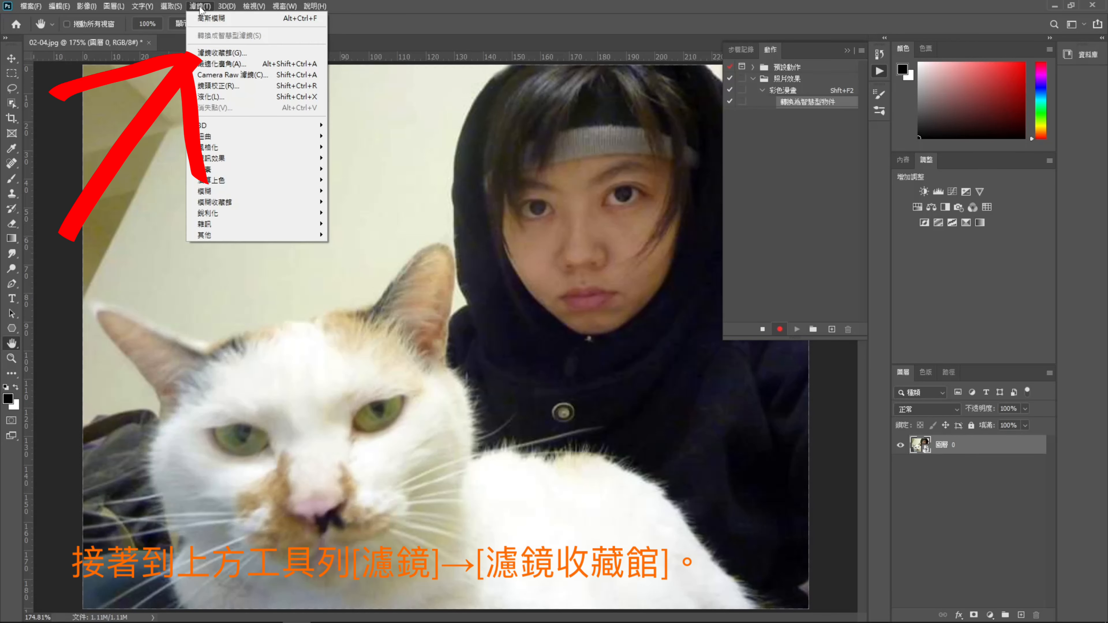
click(209, 52)
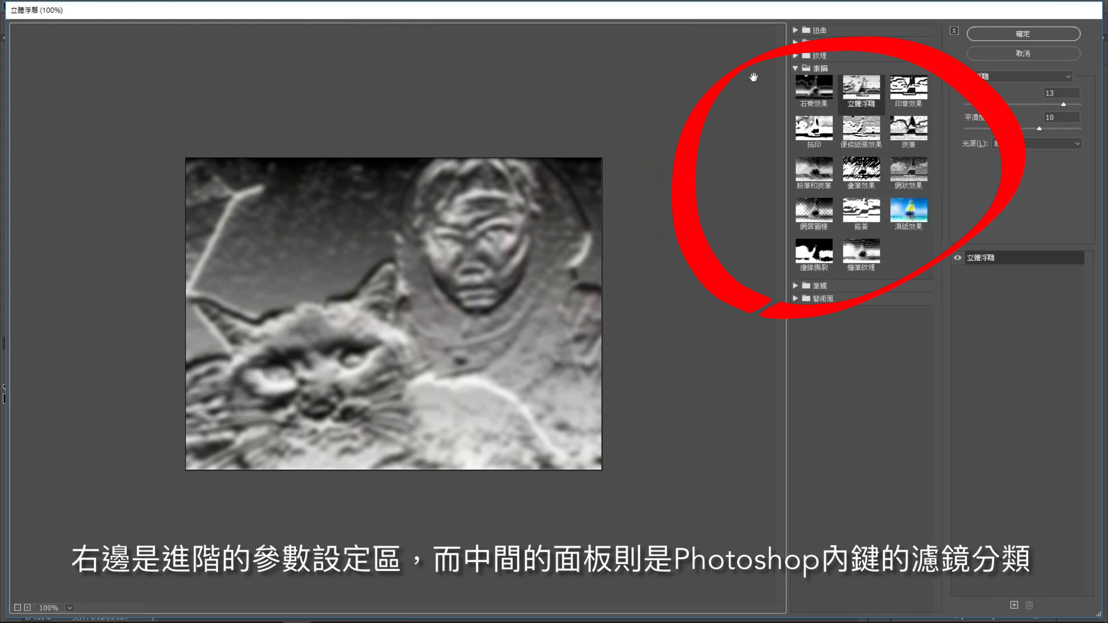
- Preview the 扭曲 filters: 玻璃效果 with distortion 6 and smoothness 4, 海浪效果 and 擴散光暈
click(824, 31)
click(820, 50)
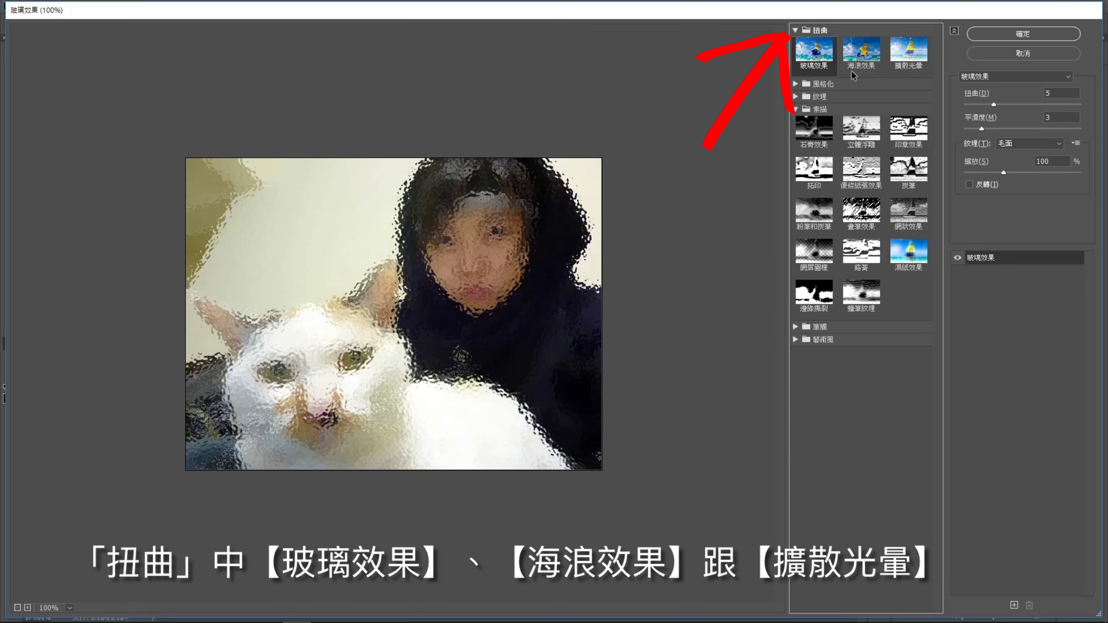
drag(993, 104, 1009, 105)
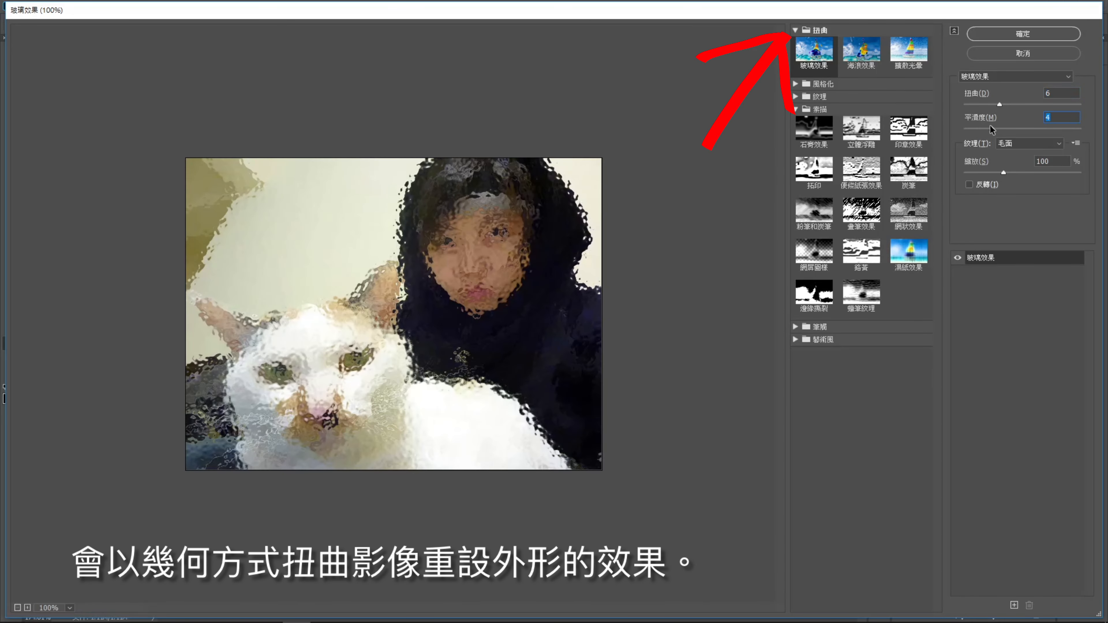
click(864, 61)
click(901, 65)
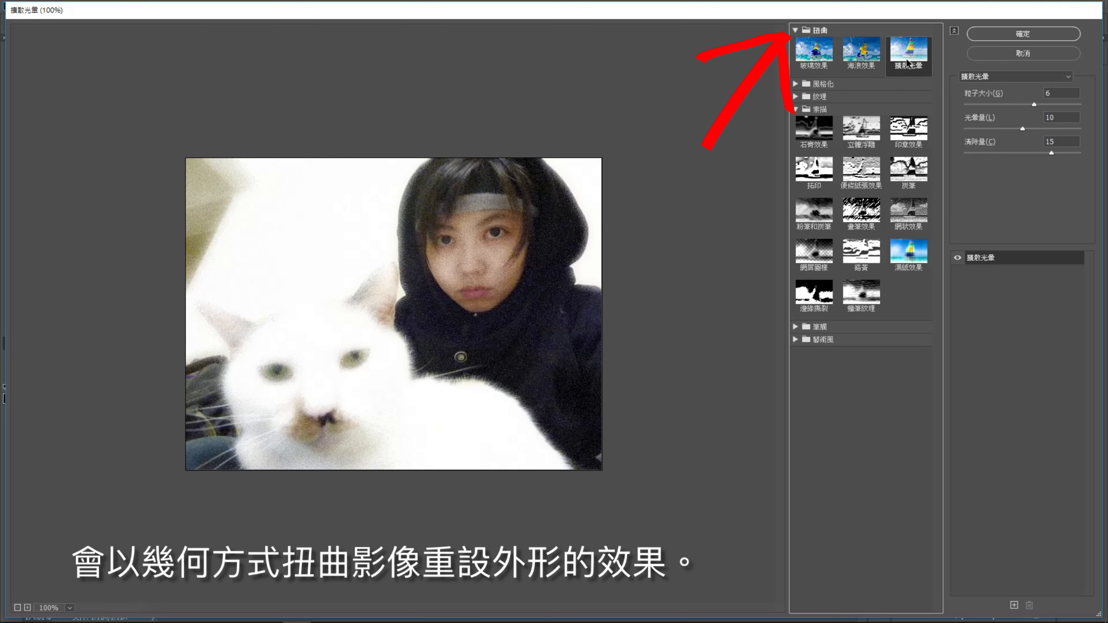
- Preview the 風格化 filter 邊緣亮光化 and the six 紋理 filters from 拼貼 to 裂縫紋理
click(795, 84)
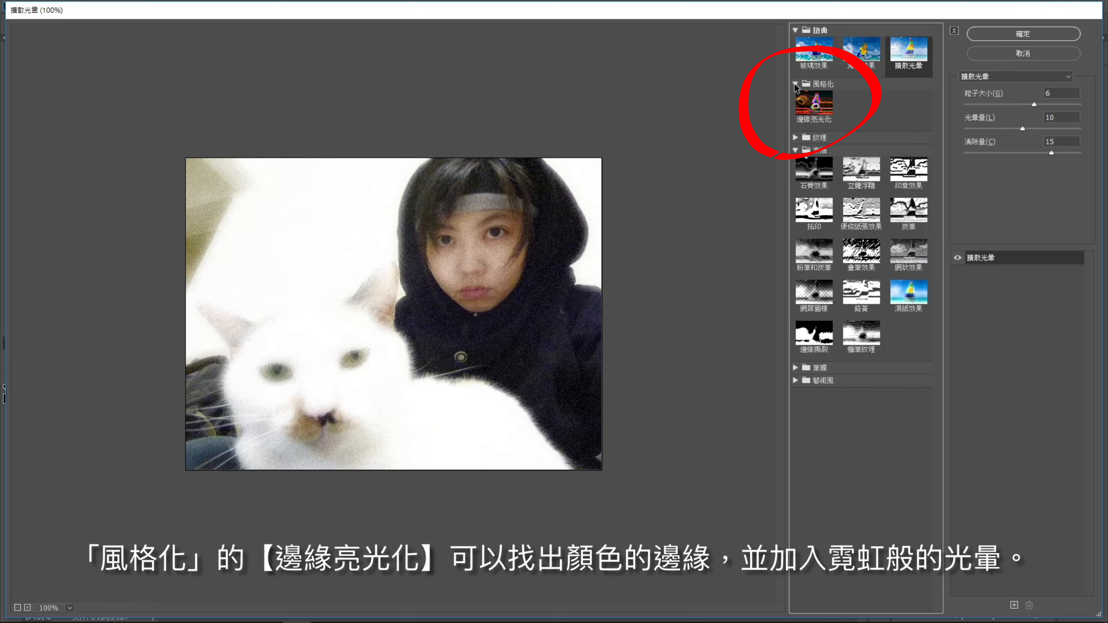
click(815, 106)
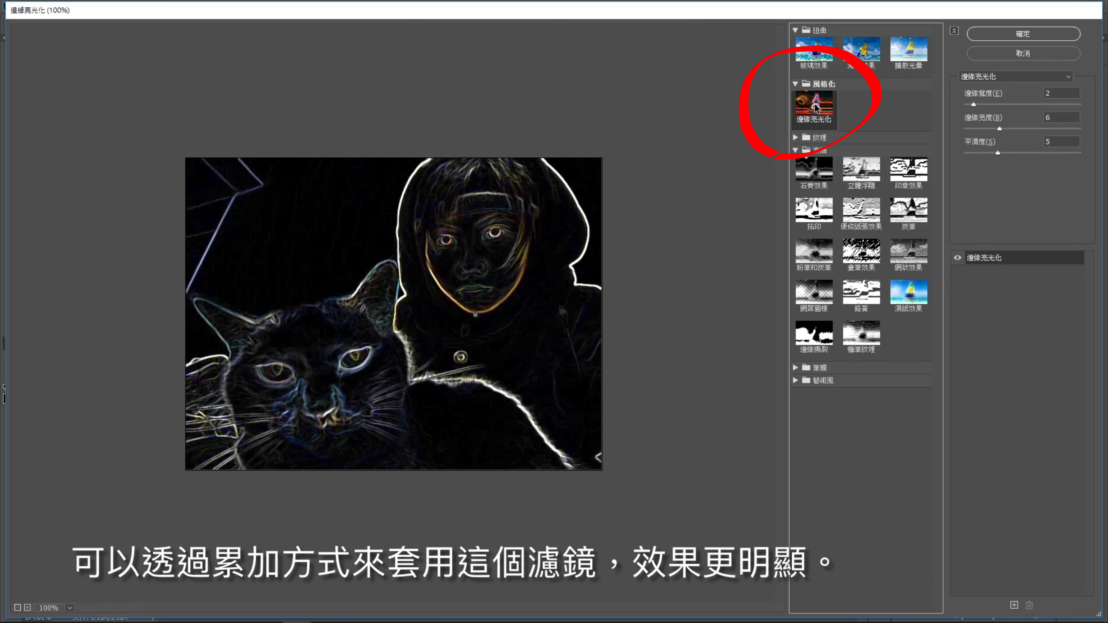
click(801, 138)
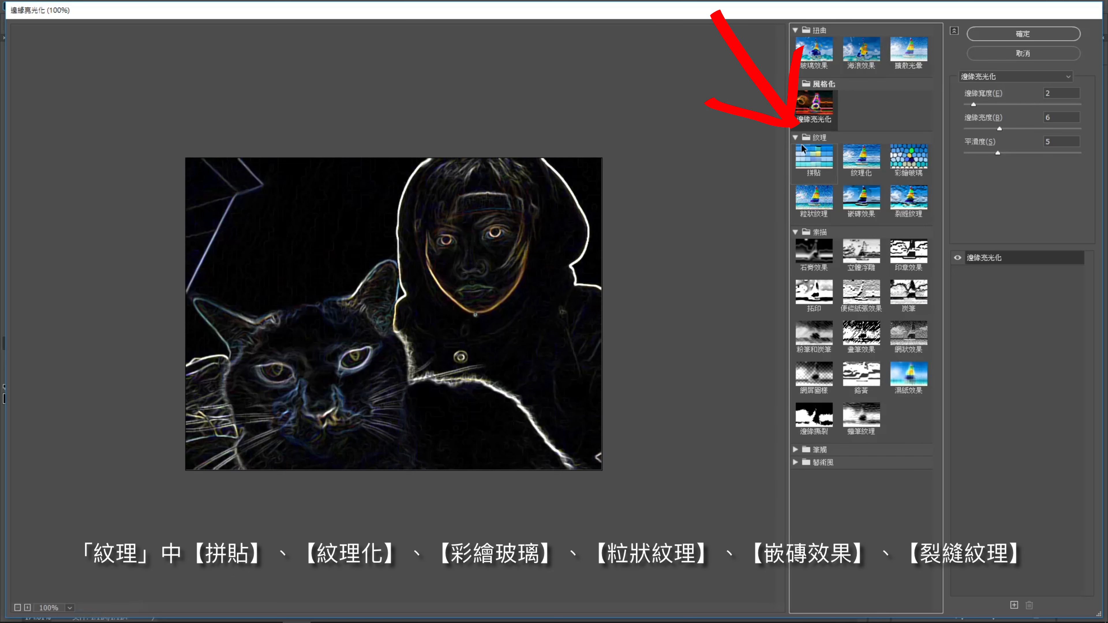
click(808, 158)
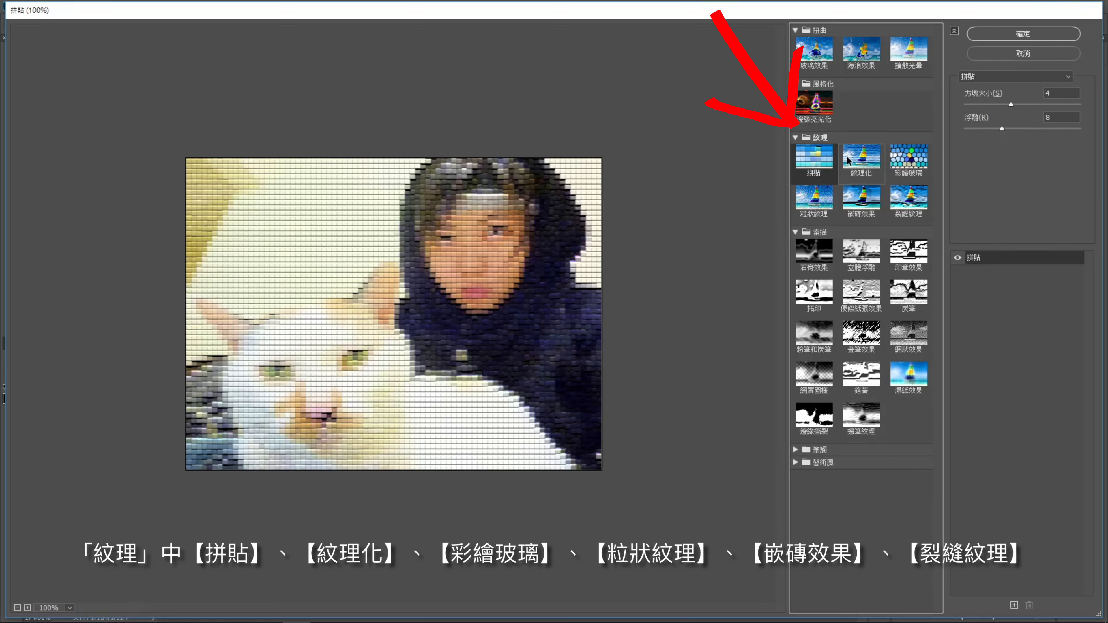
click(861, 161)
click(914, 163)
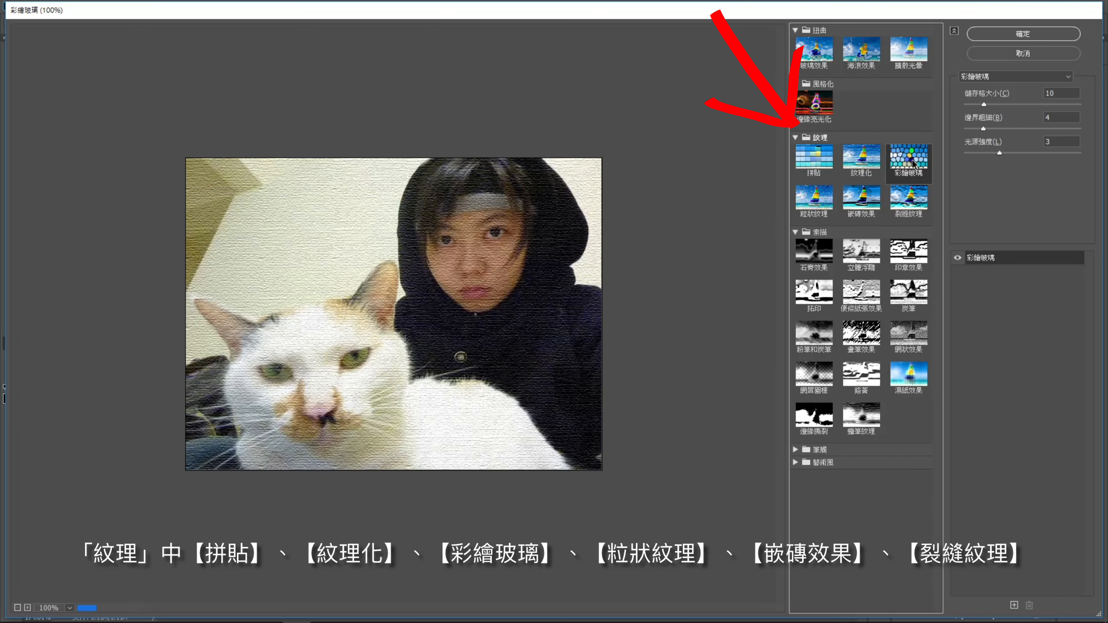
click(829, 205)
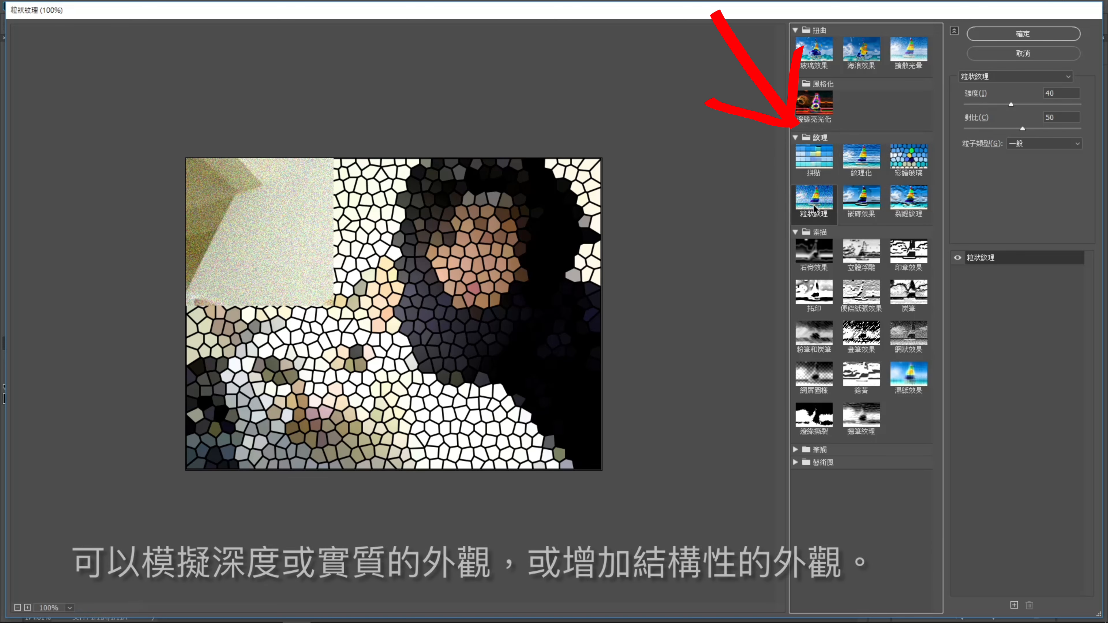
click(855, 212)
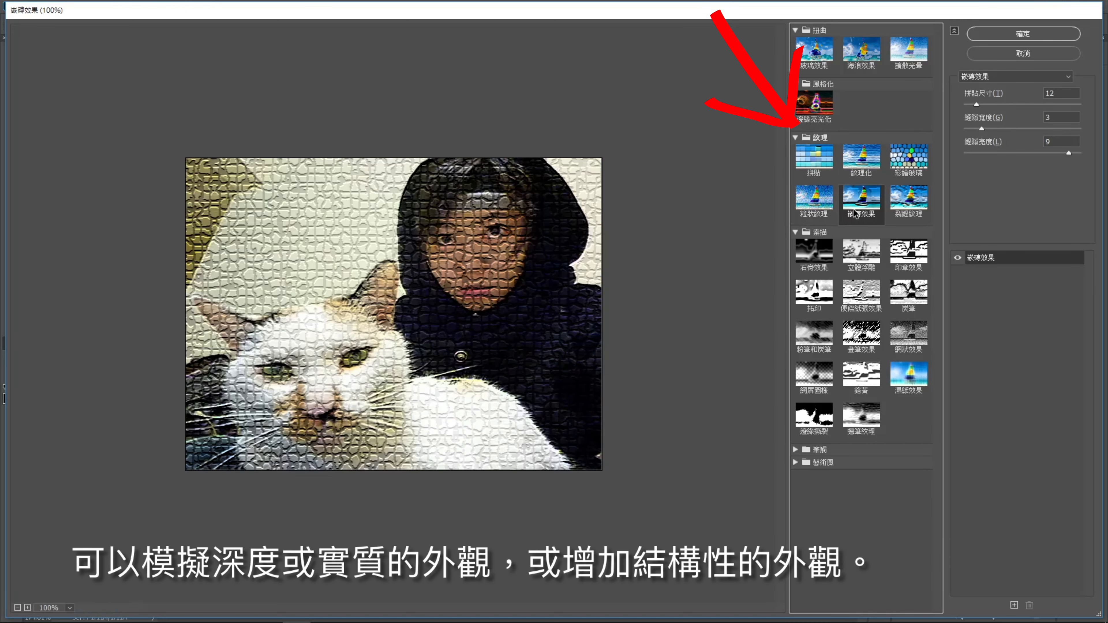
click(908, 204)
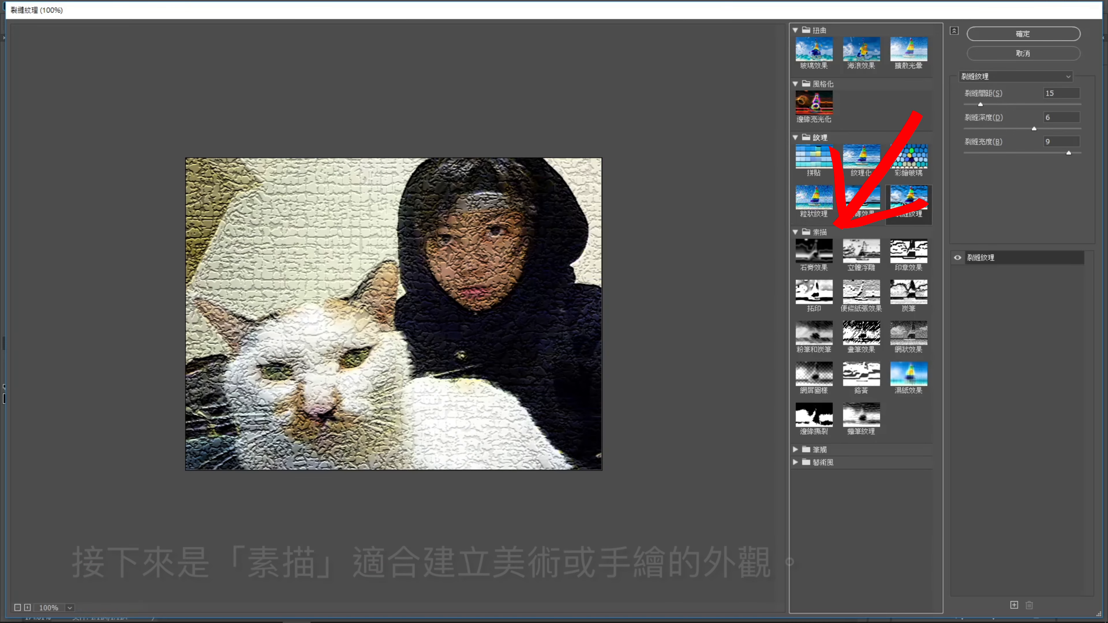
- Preview the 素描 filters 石膏效果, 立體浮雕, 印章效果, 拓印, 便條紙張效果 and 炭筆 on the photo
click(810, 252)
click(859, 260)
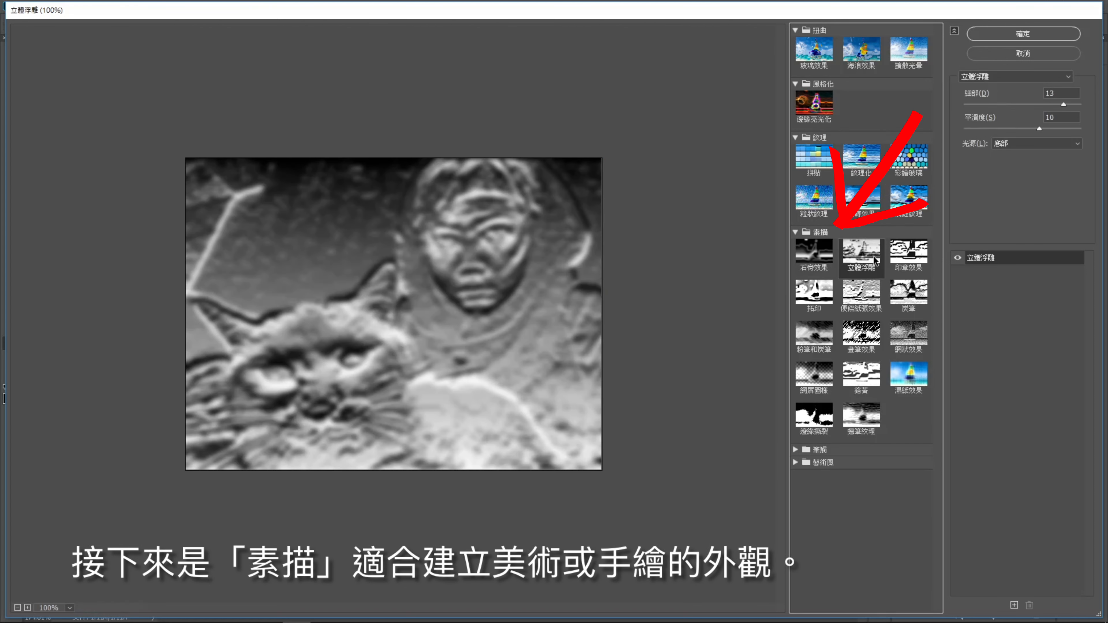
click(902, 260)
click(829, 300)
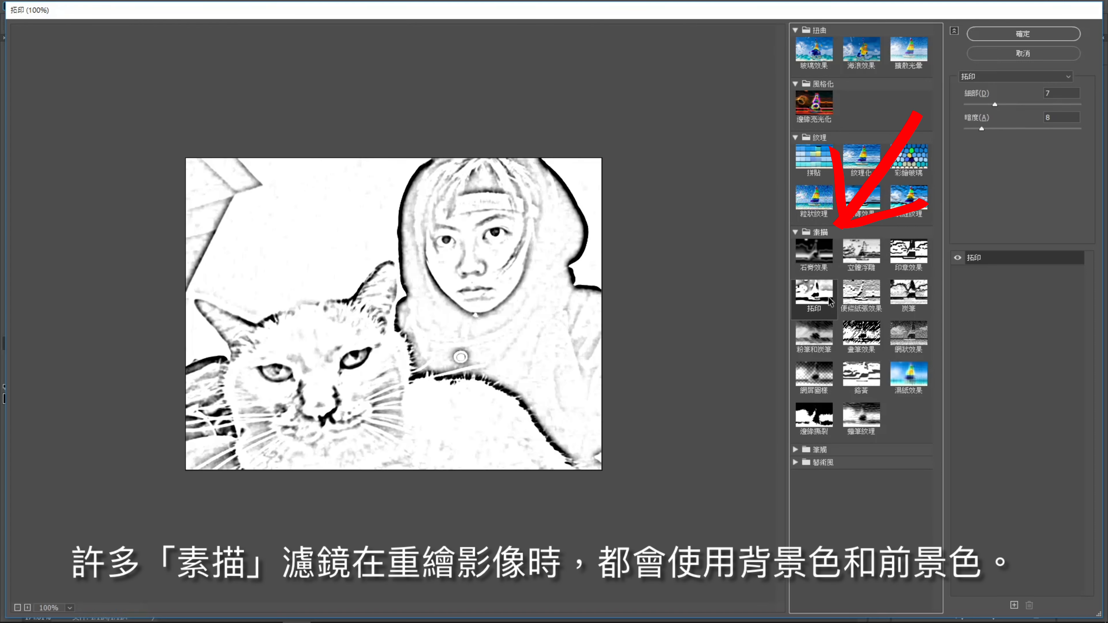
click(863, 300)
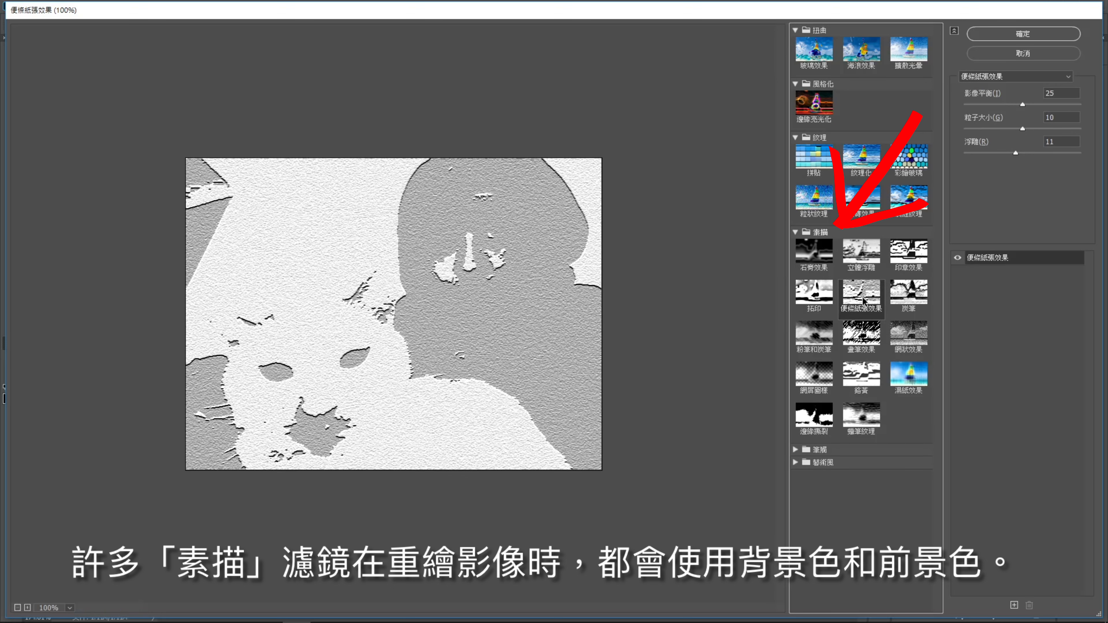
click(890, 301)
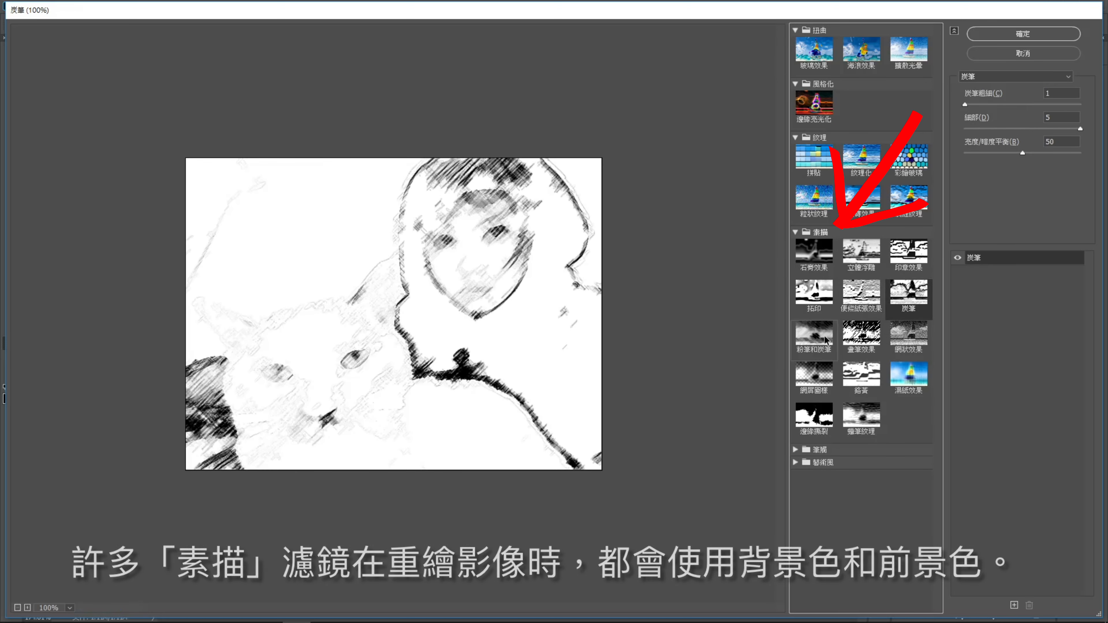
- Preview the remaining 素描 filters: 粉筆和炭筆, 畫筆效果, 網狀效果, 網屏圖樣, 鉻黃, 濕紙效果, 邊緣撕裂 and 蠟筆紋理
click(810, 341)
click(863, 347)
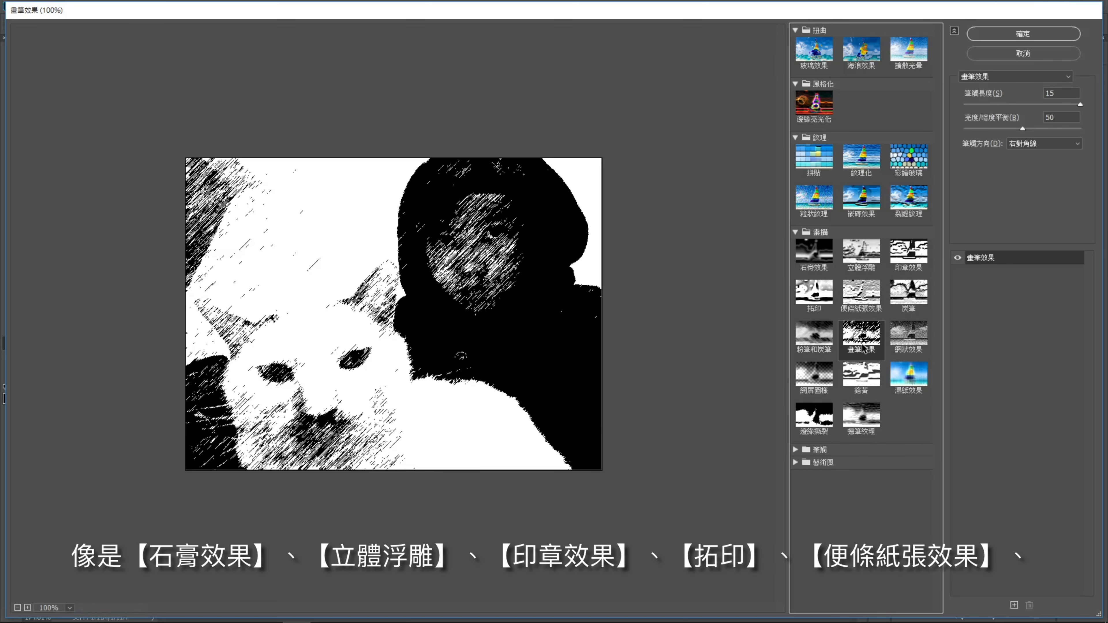
click(905, 348)
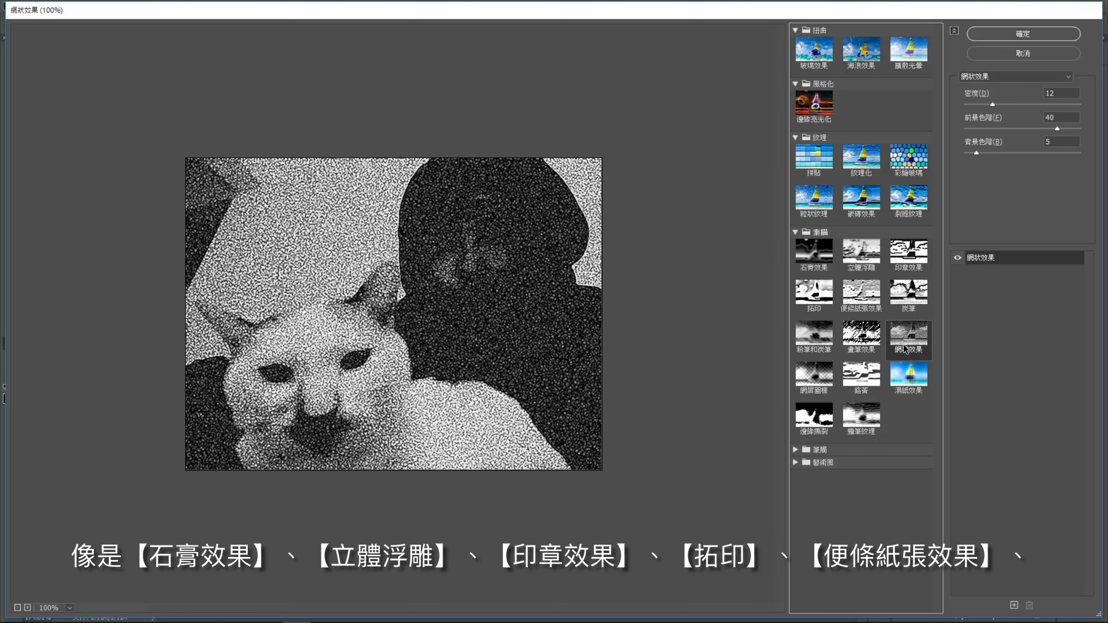
click(818, 385)
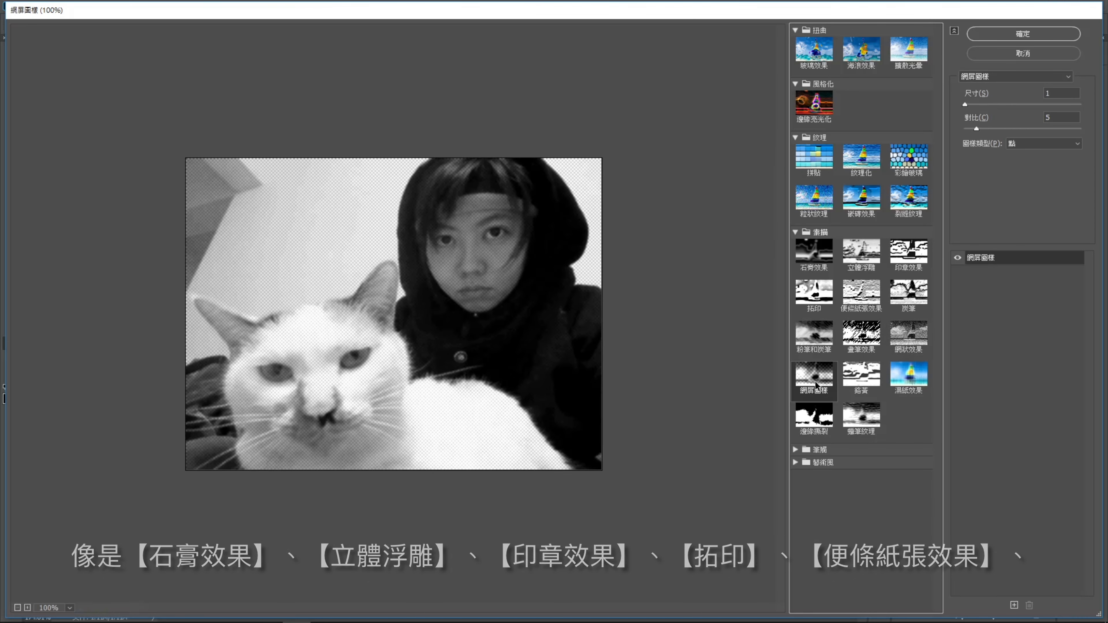
click(863, 380)
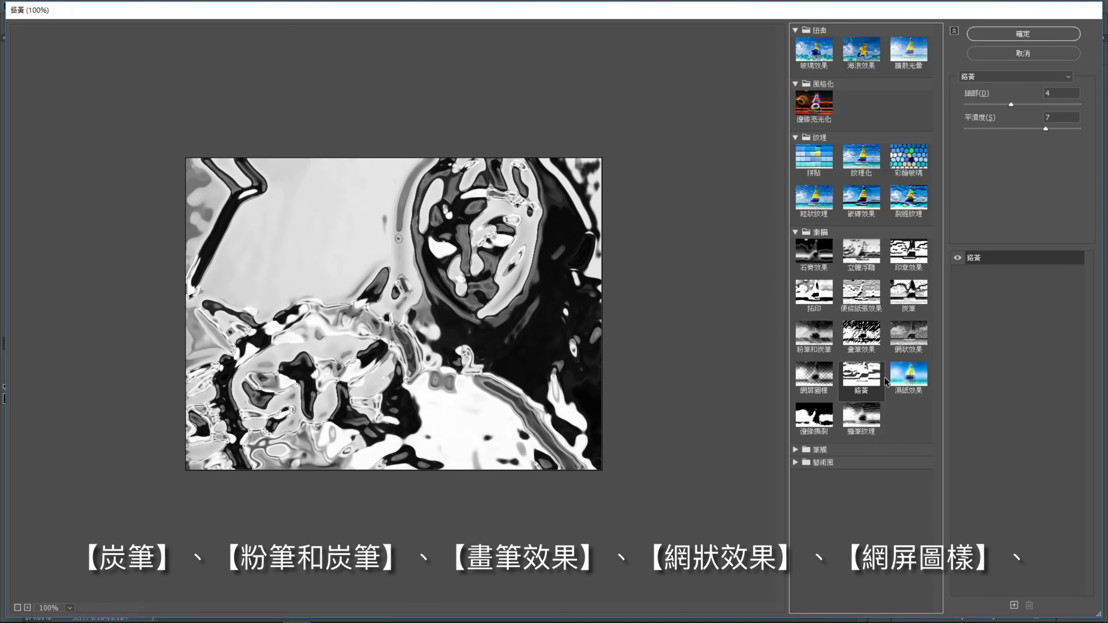
click(912, 381)
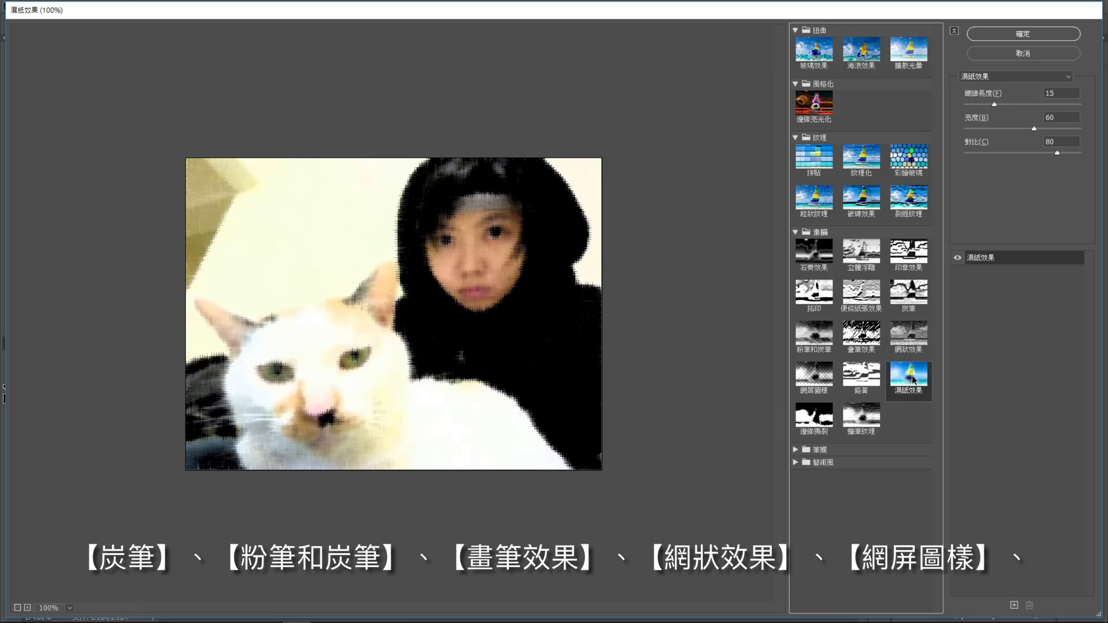
click(822, 421)
click(862, 417)
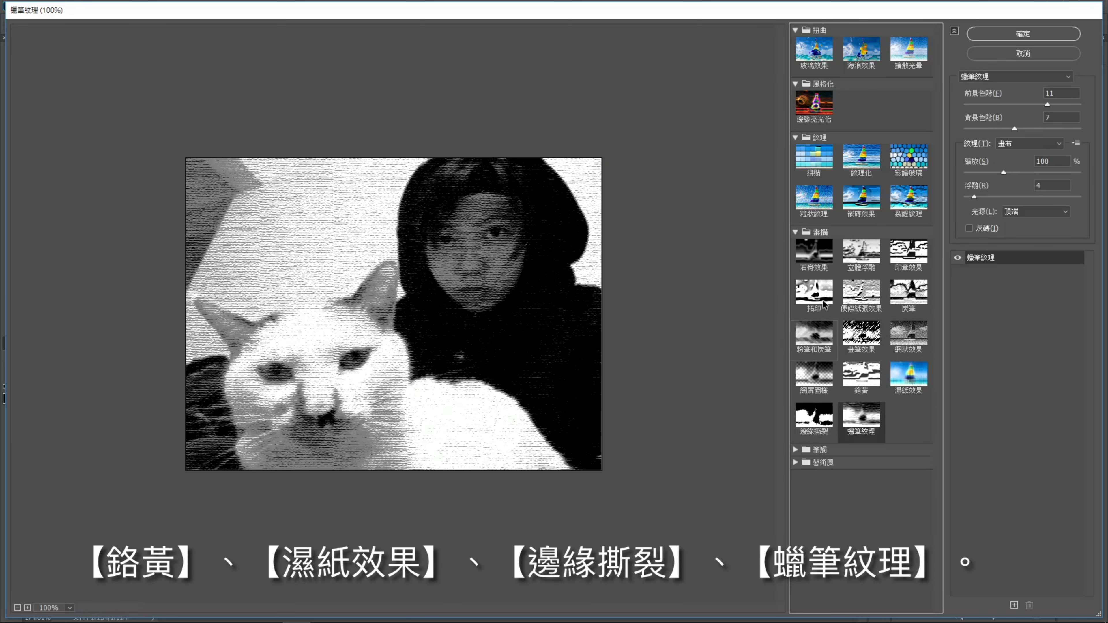
- Collapse the filter groups already viewed and preview the 筆觸 filters from 交叉底紋 to 變暗筆觸
click(795, 138)
click(795, 84)
click(795, 30)
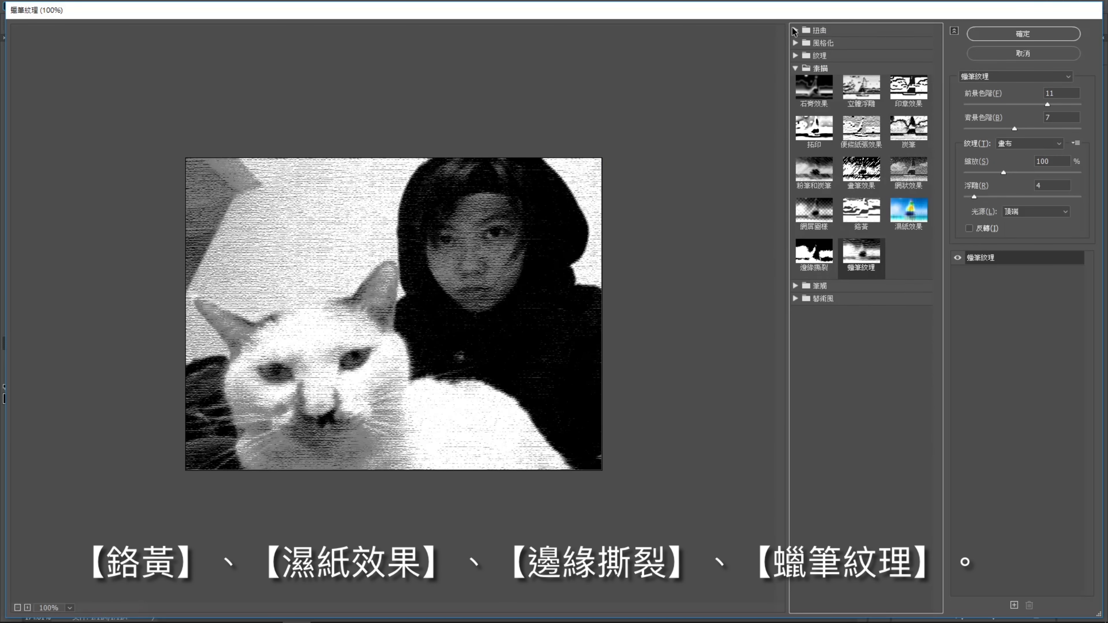
click(796, 69)
click(795, 81)
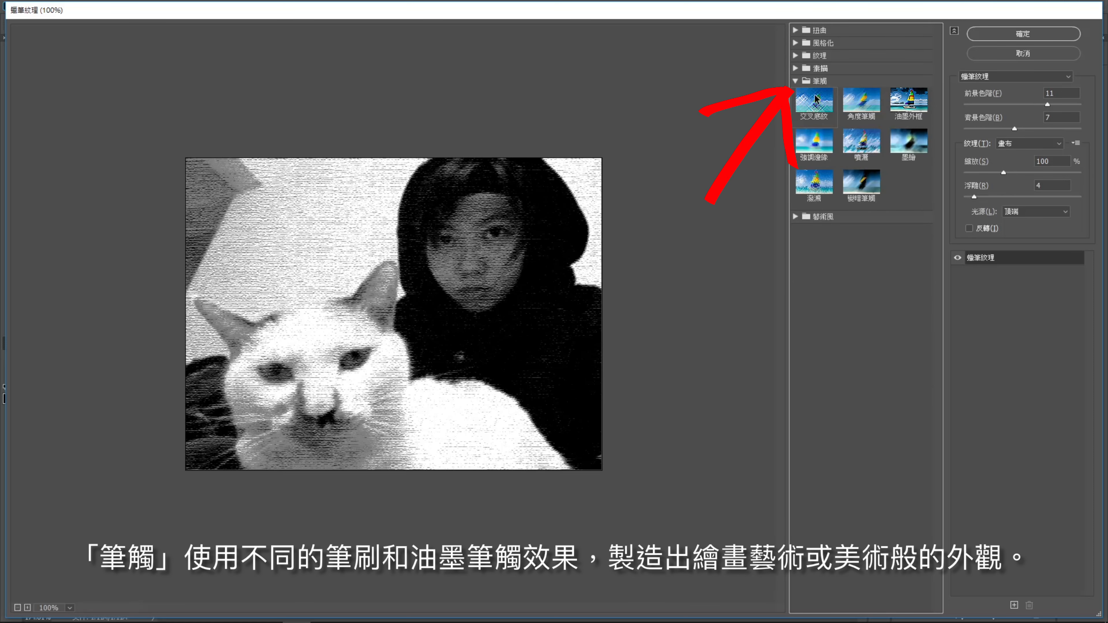
click(817, 101)
click(861, 102)
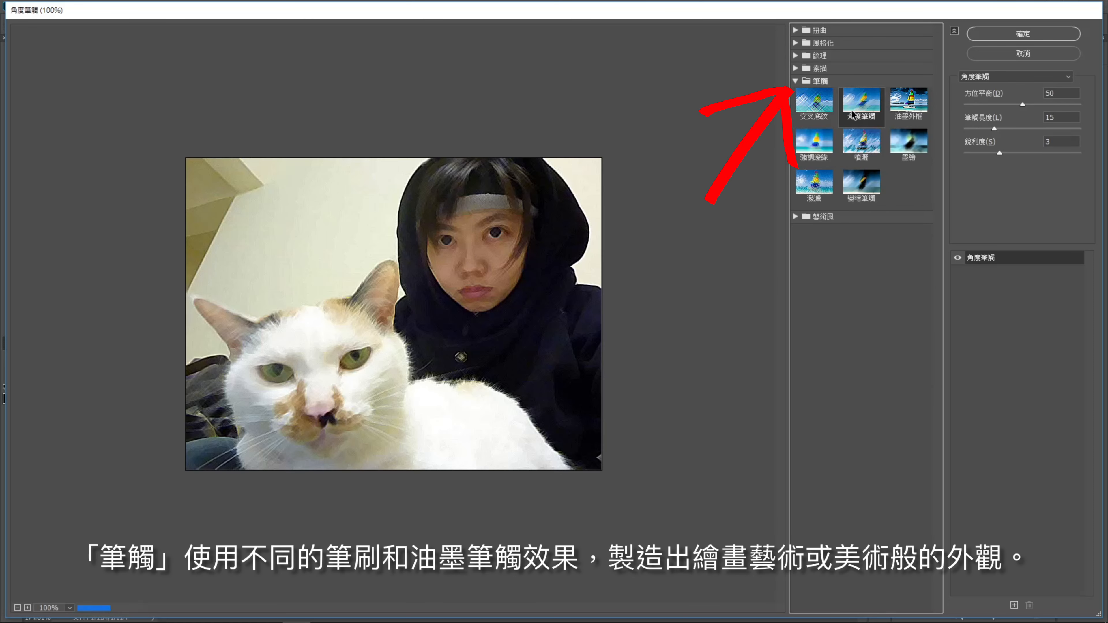
click(910, 107)
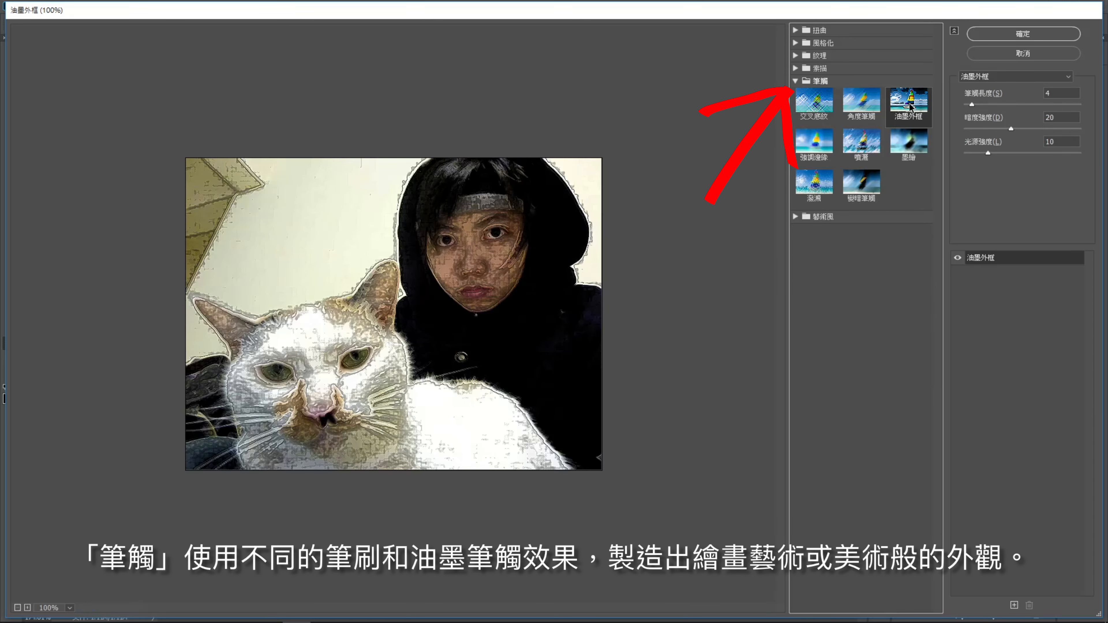
click(816, 144)
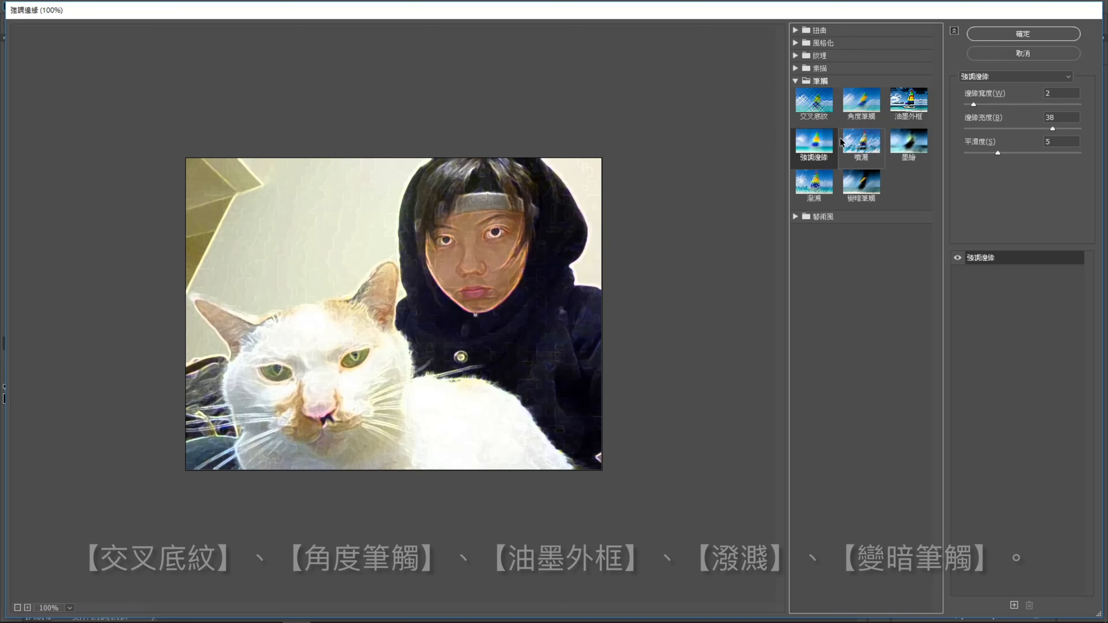
click(860, 143)
click(901, 144)
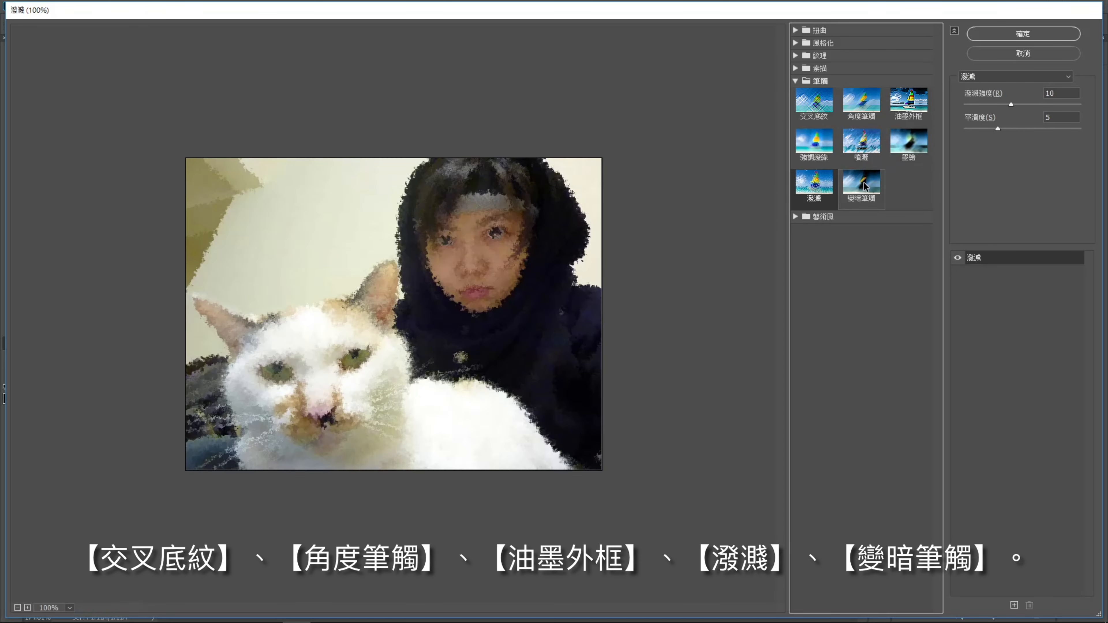
click(840, 199)
- Preview the 藝術風 filters 水彩, 挖剪圖案, 海報邊緣, 海綿效果, 乾性筆刷 and 彩色鉛筆 on the photo
click(820, 216)
click(815, 238)
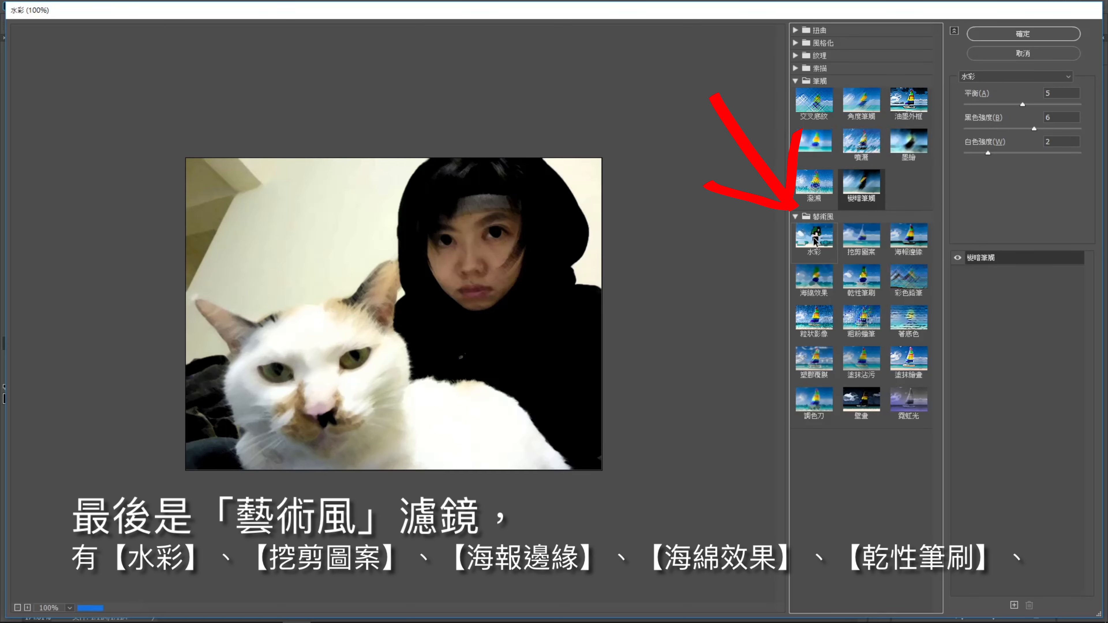
click(848, 242)
click(911, 244)
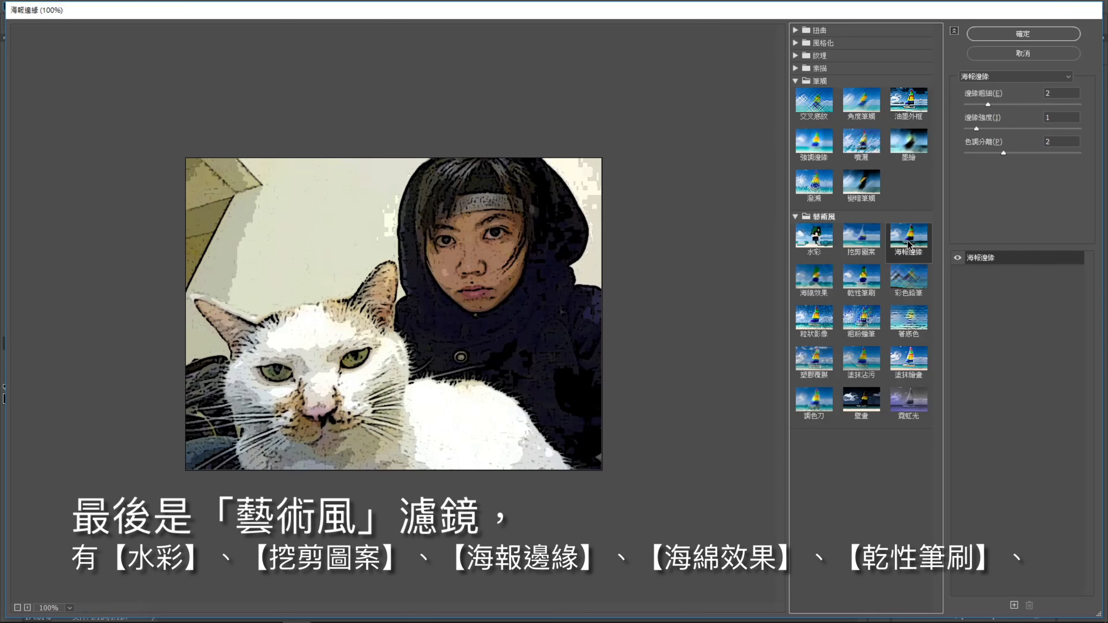
click(818, 288)
click(859, 282)
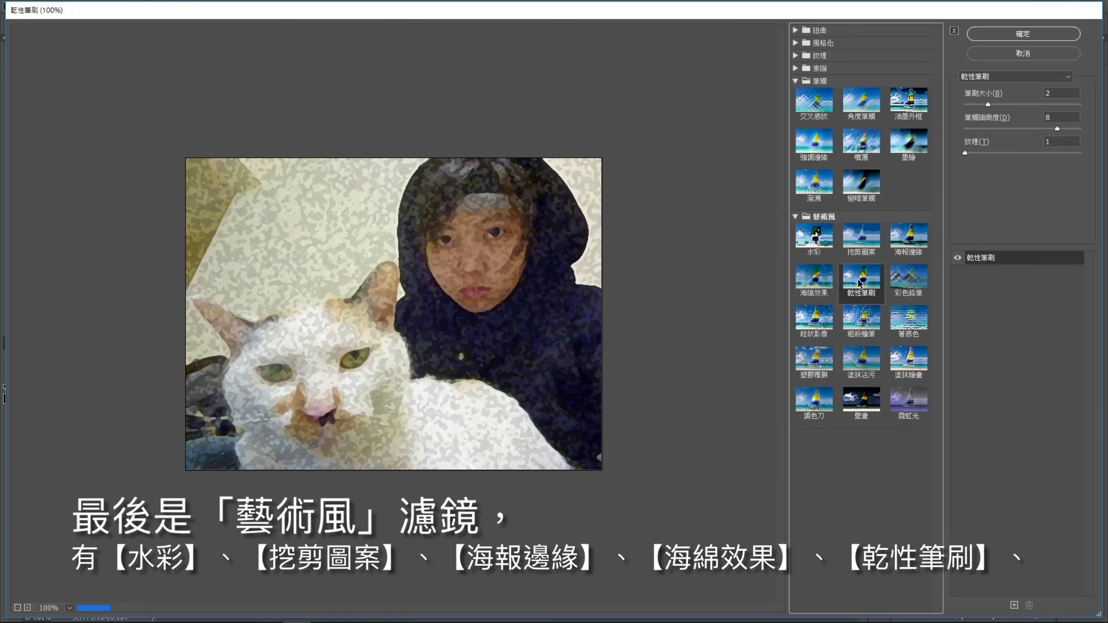
click(909, 284)
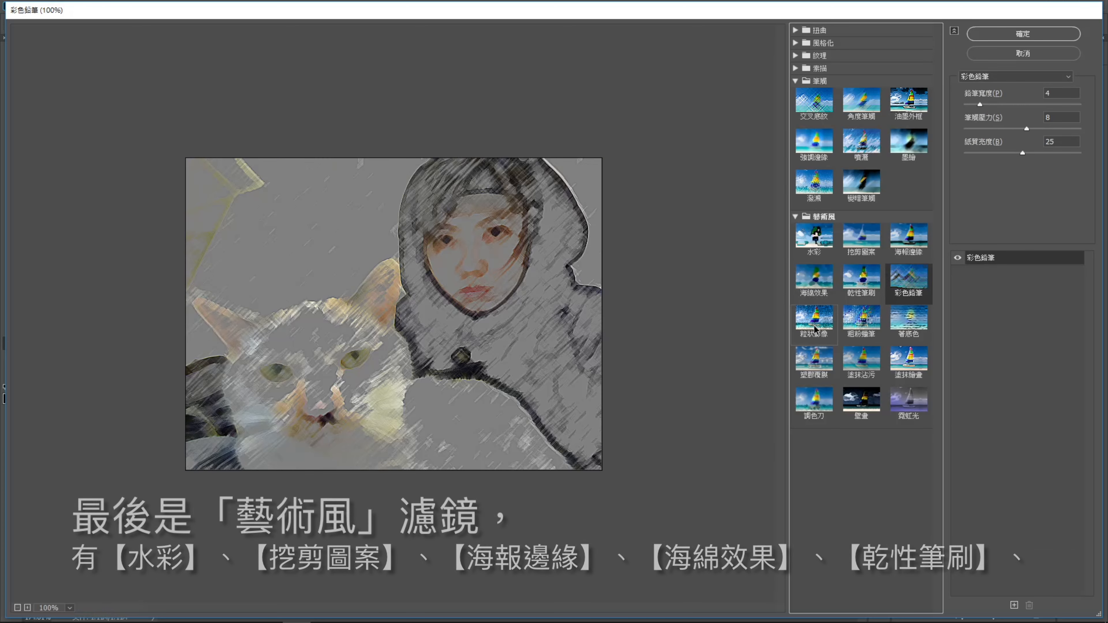
- Preview the remaining 藝術風 filters: 粒狀影像, 粗粉蠟筆, 著底色, 塑膠覆膜, 塗抹沾污, 塗抹繪畫, 調色刀, 壁畫 and 霓虹光
click(815, 318)
click(867, 326)
click(907, 329)
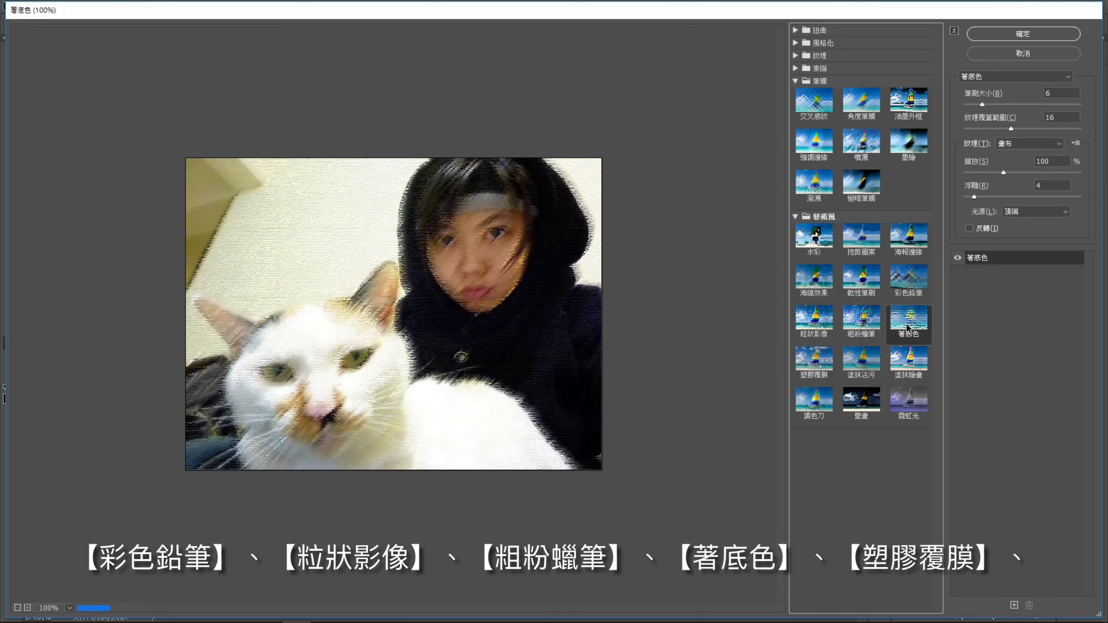
click(819, 371)
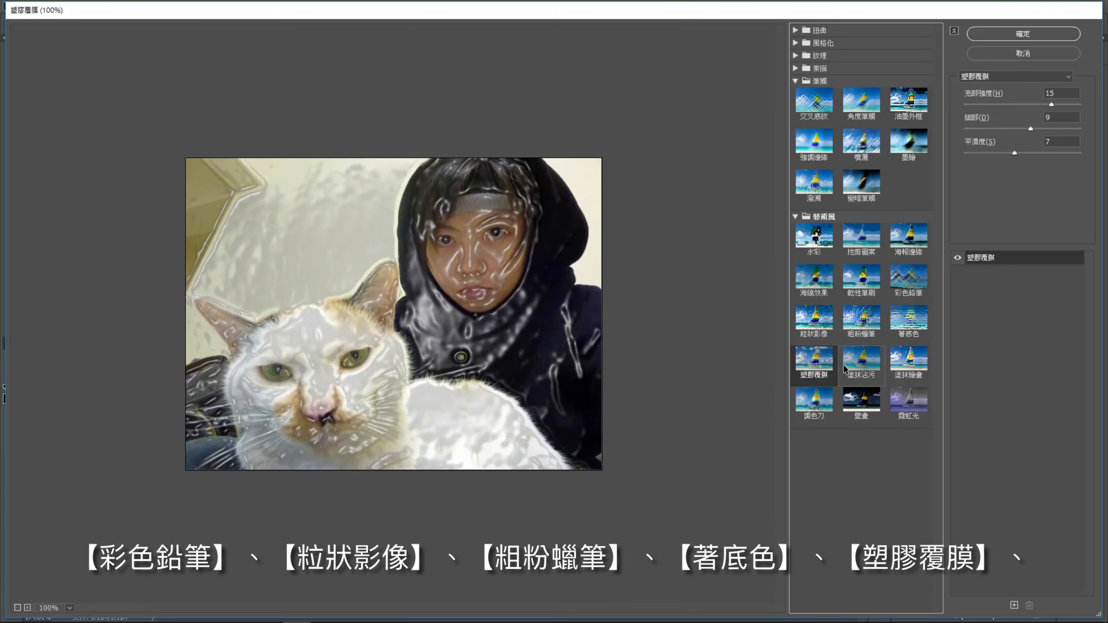
click(862, 368)
click(910, 366)
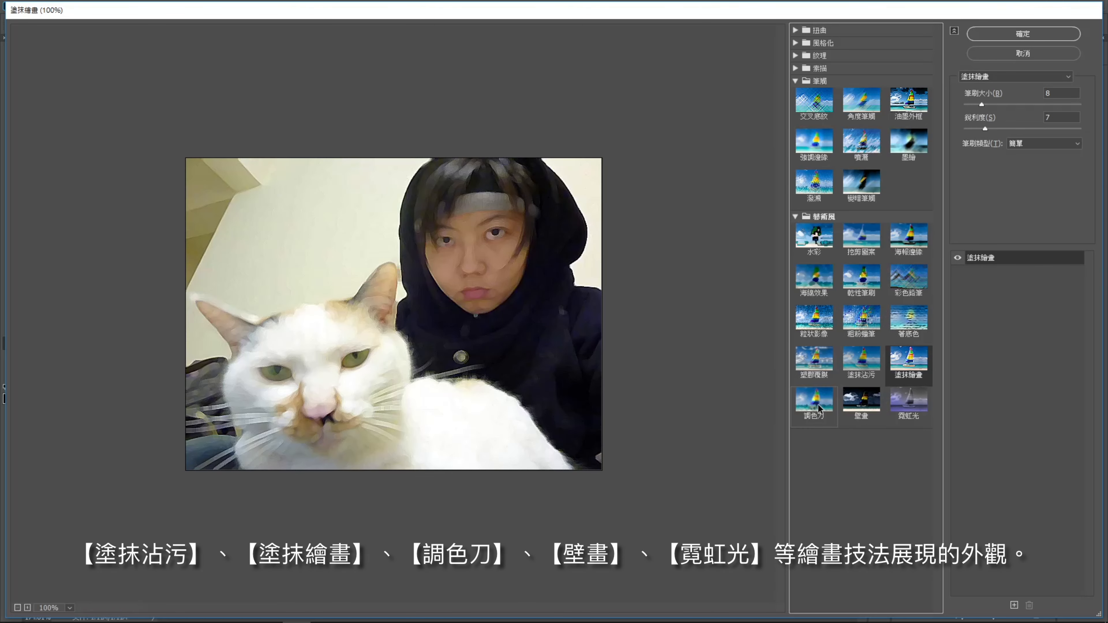
click(808, 411)
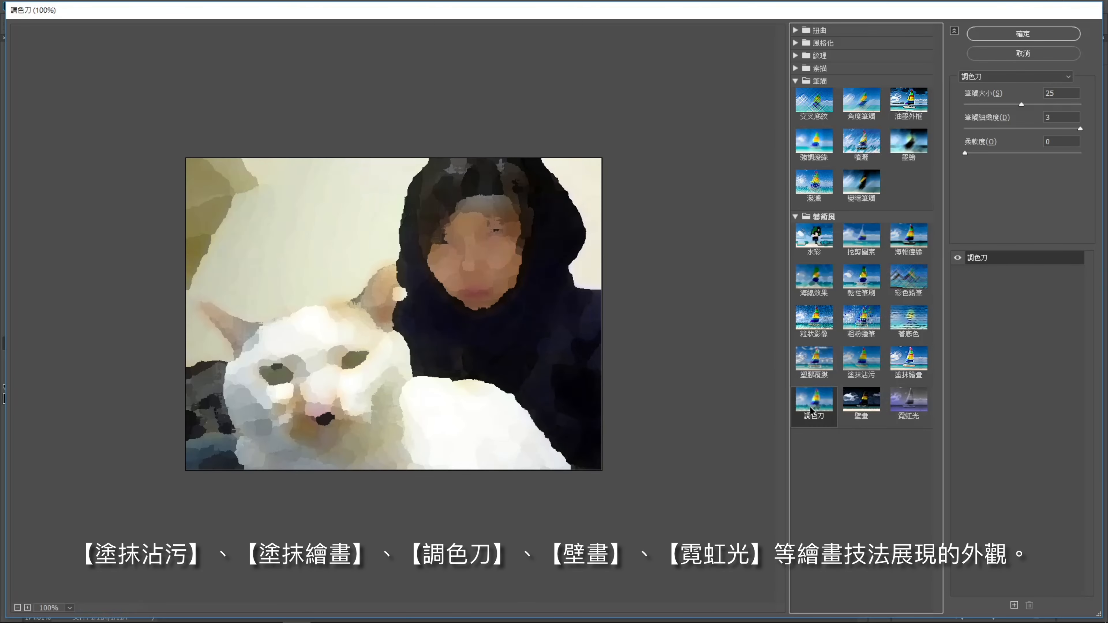
click(861, 410)
click(906, 413)
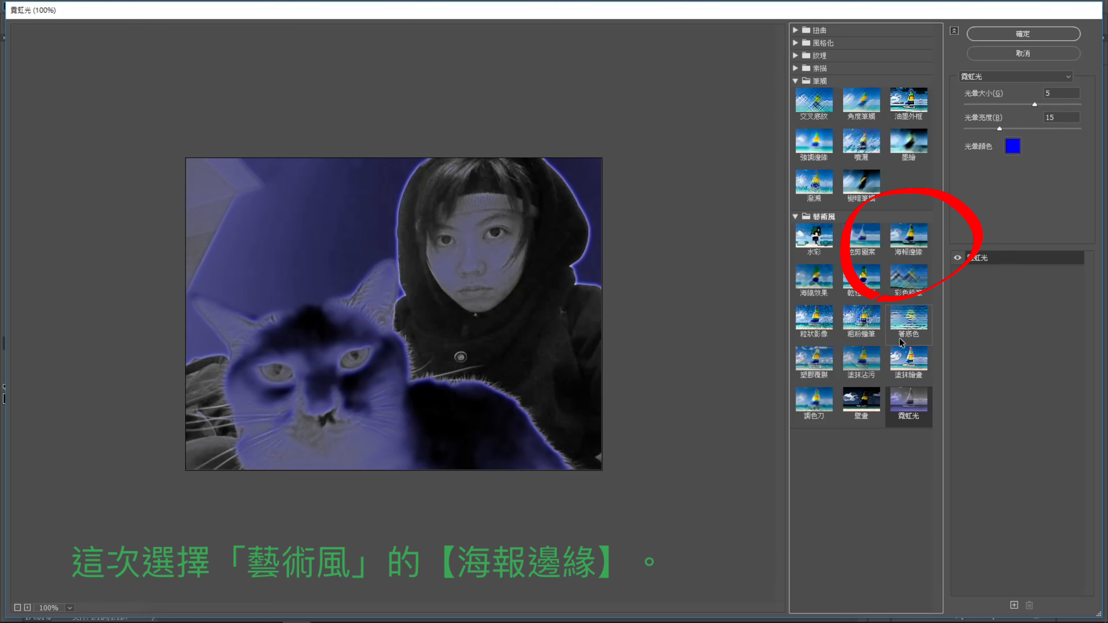
- Choose the 藝術風 filter 海報邊緣 and set its edge thickness, edge intensity and posterization (色調分離) to 0
click(909, 238)
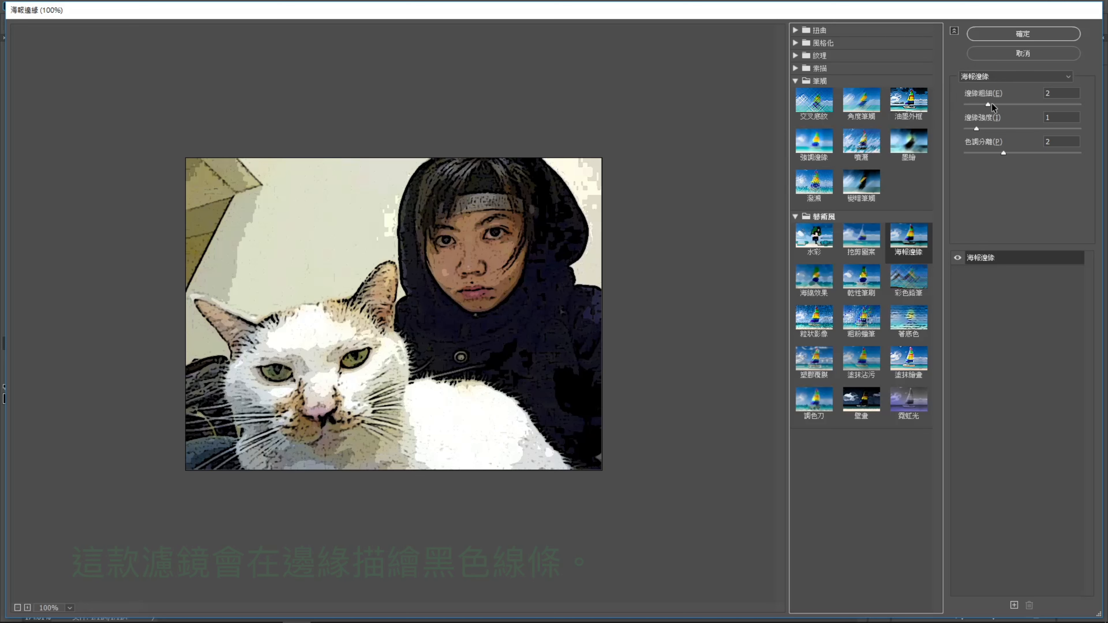
drag(991, 104, 954, 168)
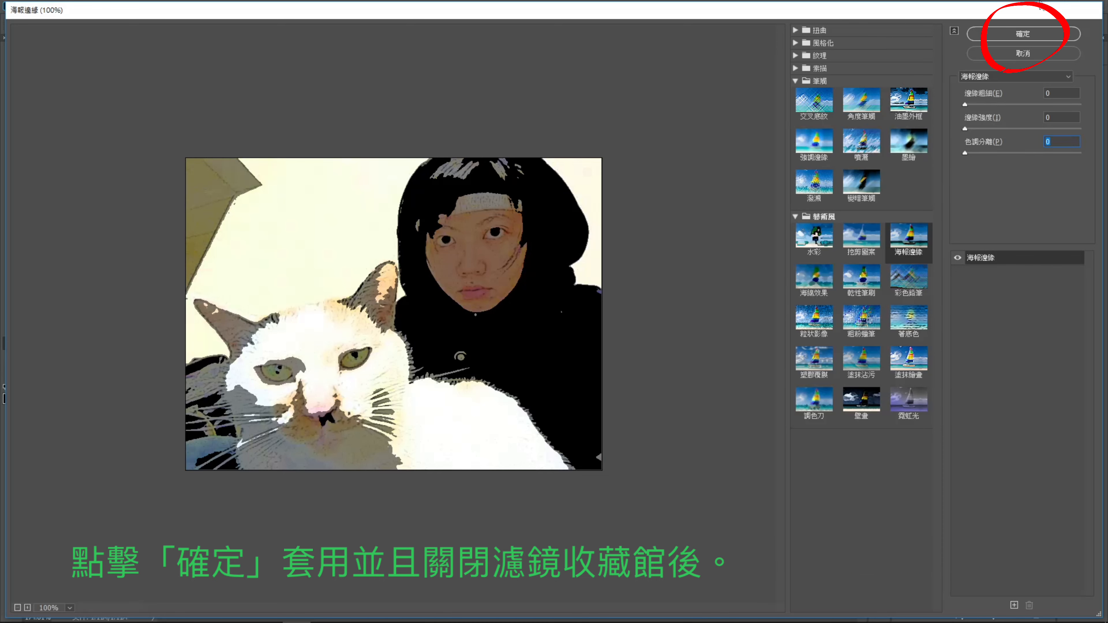
- Apply the 海報邊緣 effect to the photo layer and duplicate that layer twice
click(1024, 34)
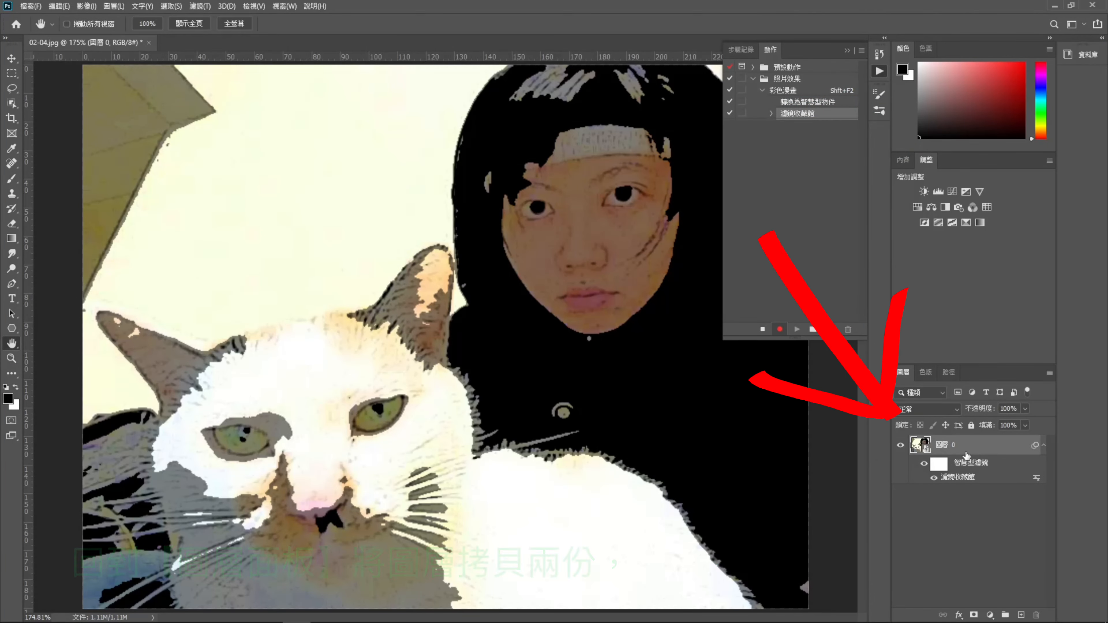
key(ctrl+j)
key(ctrl+j)
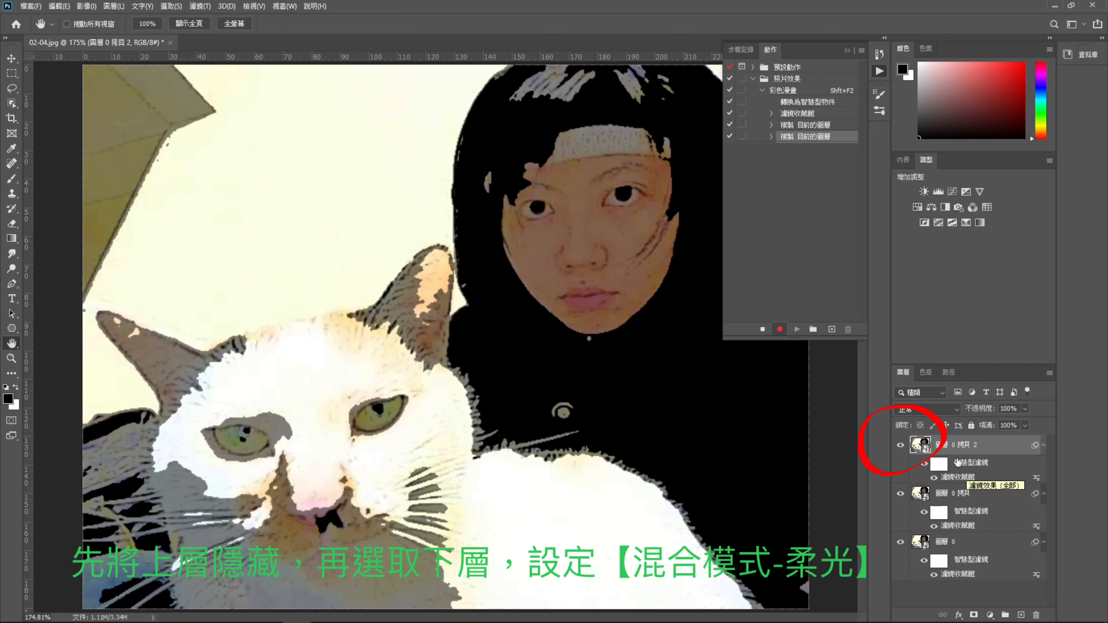
- Hide the top layer copy and set the blending mode of the copy below it to 柔光
click(900, 446)
click(940, 502)
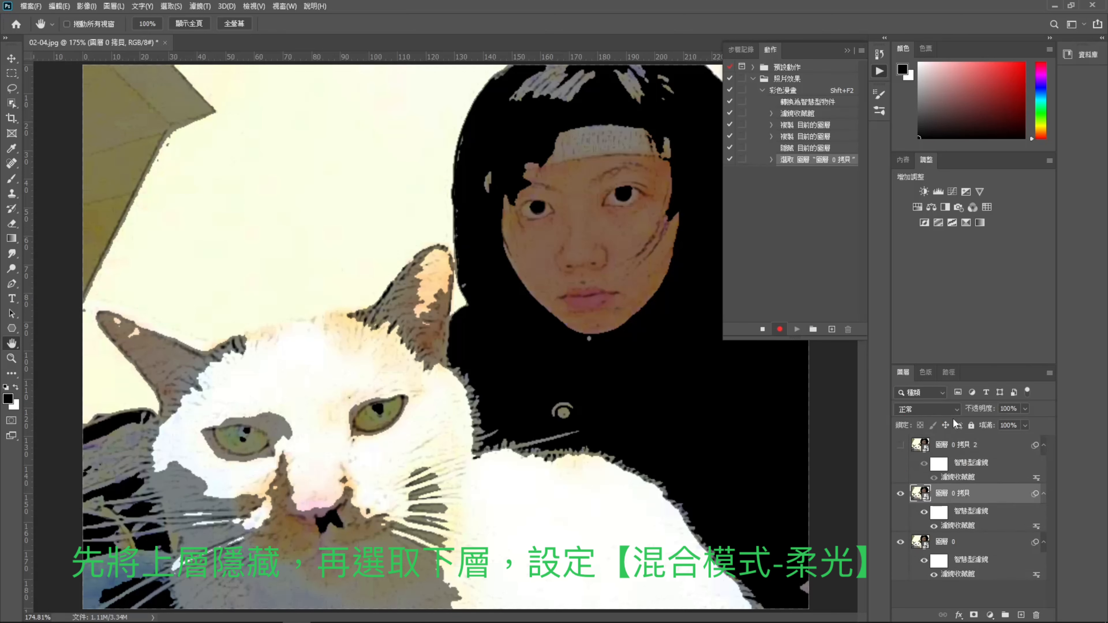
click(958, 410)
click(934, 464)
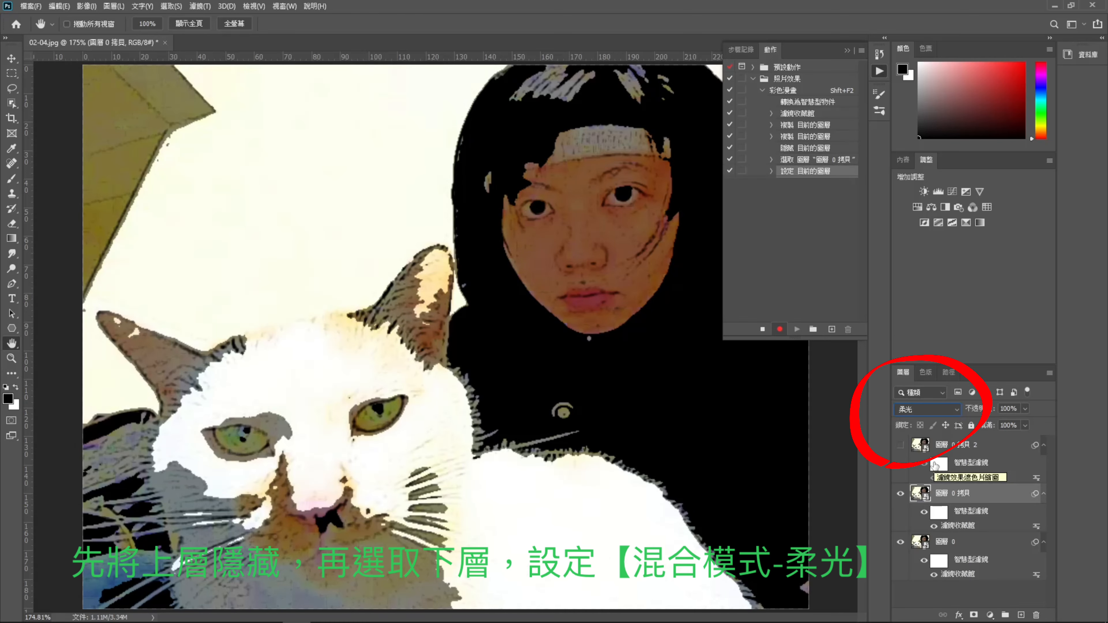
- Apply the 彩色網屏 pixelate filter to the 柔光 copy with a maximum radius of 8 pixels and all four screen angles at 45
click(199, 6)
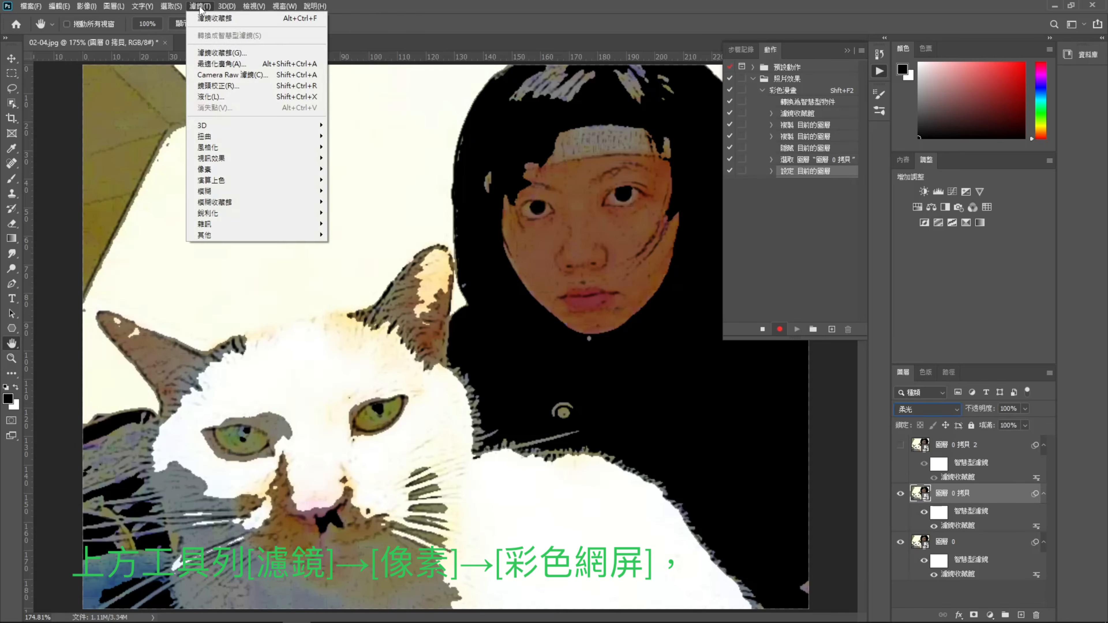
mouse_move(233, 169)
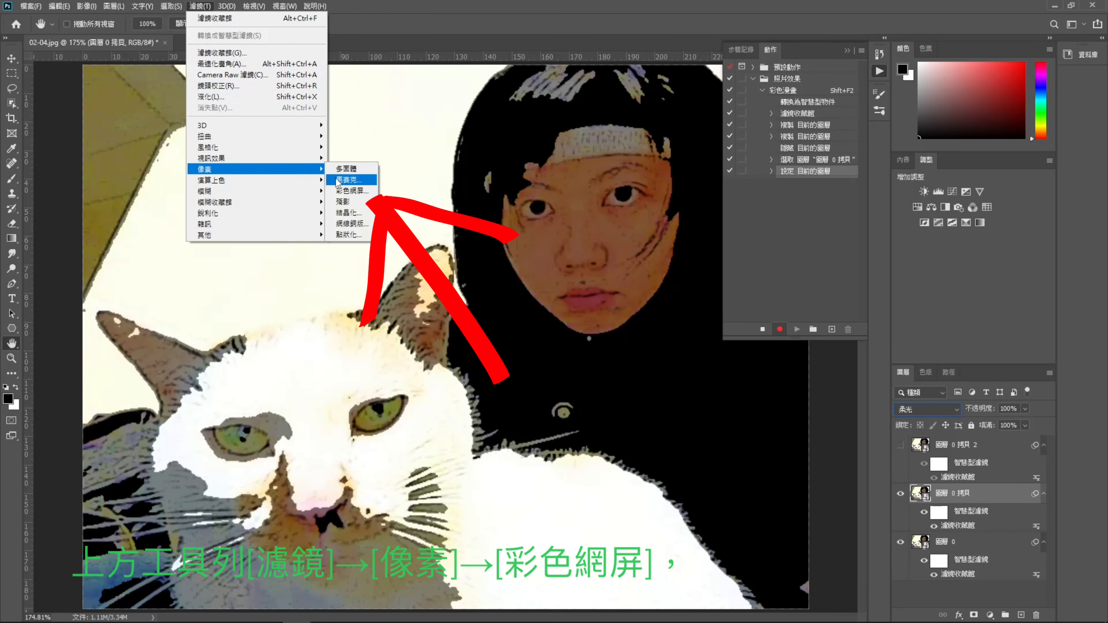
click(339, 187)
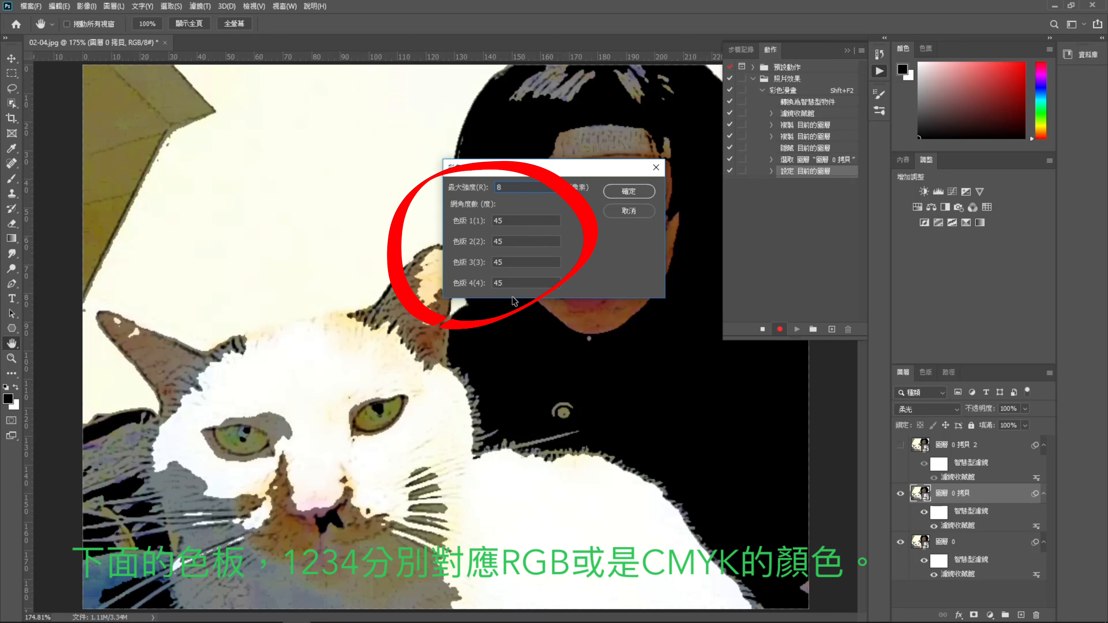
click(630, 192)
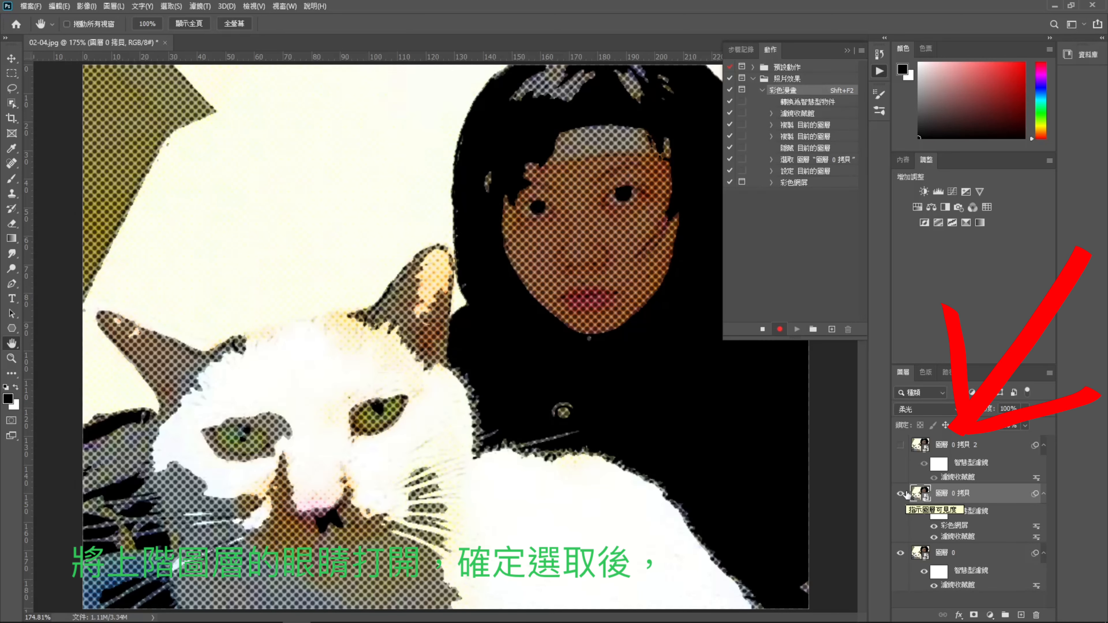
- Apply the 尋找邊緣 filter to the redisplayed top layer copy and blend it with 色彩增值 at 55% opacity
click(901, 445)
click(940, 445)
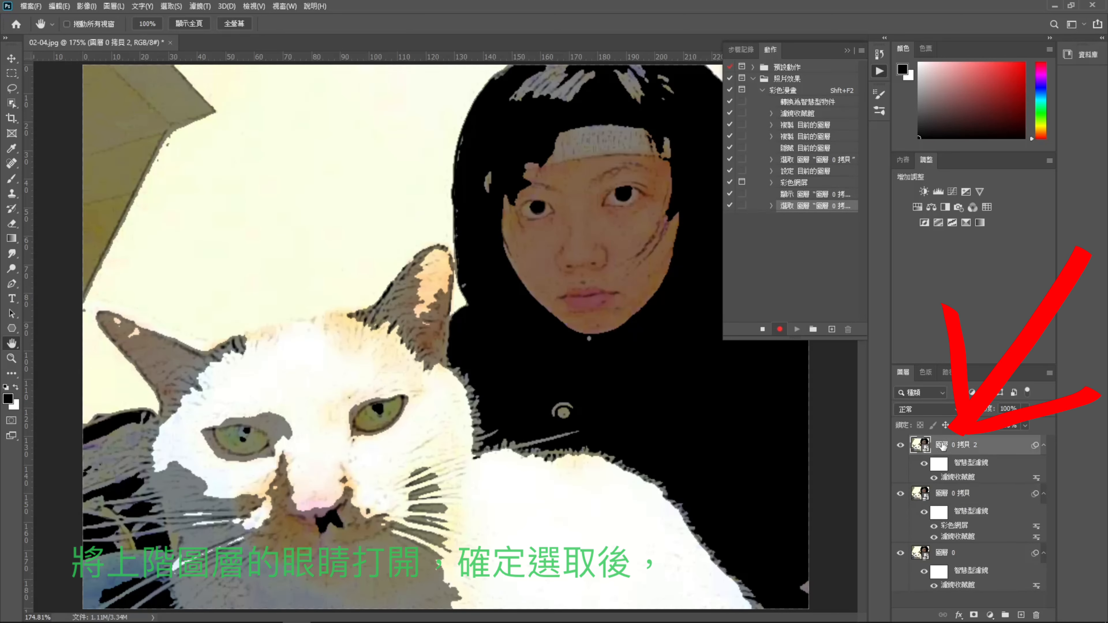
click(199, 6)
mouse_move(248, 150)
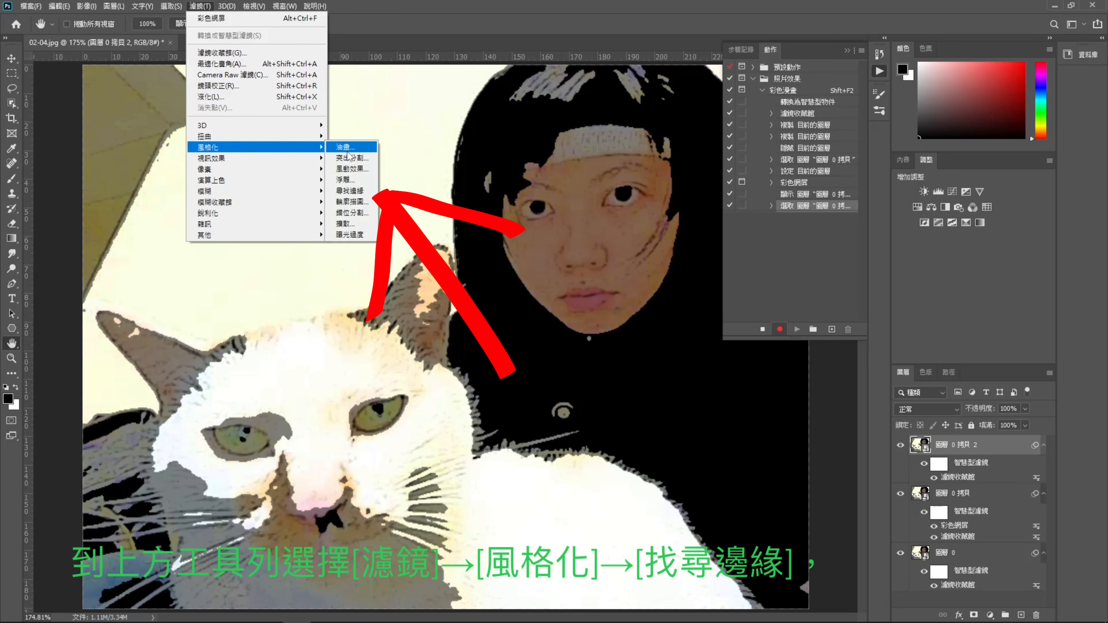
click(352, 190)
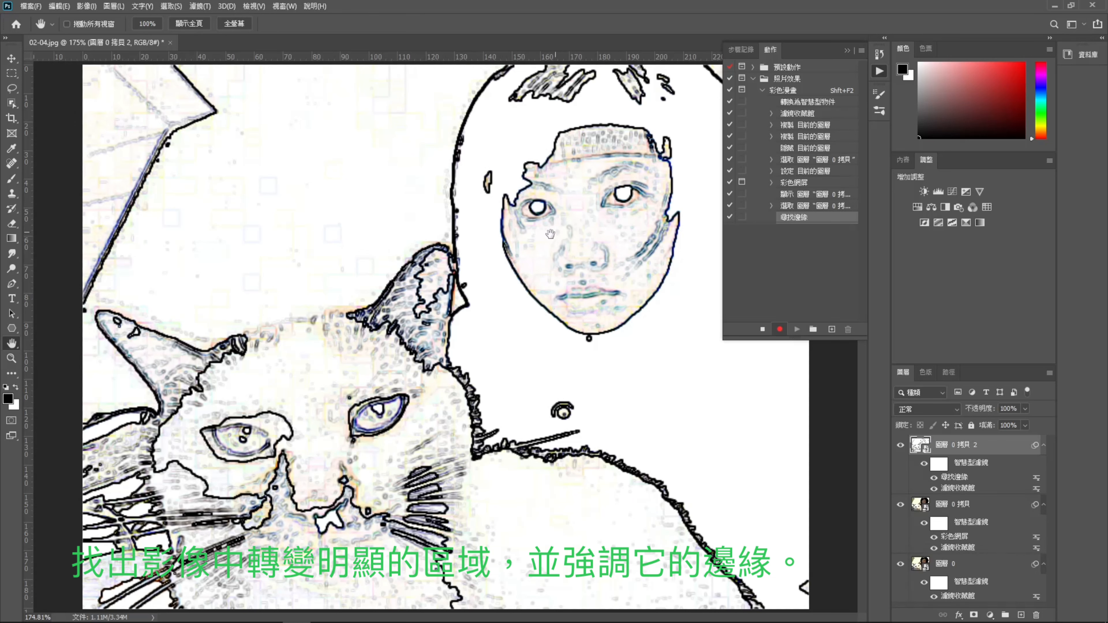
click(952, 409)
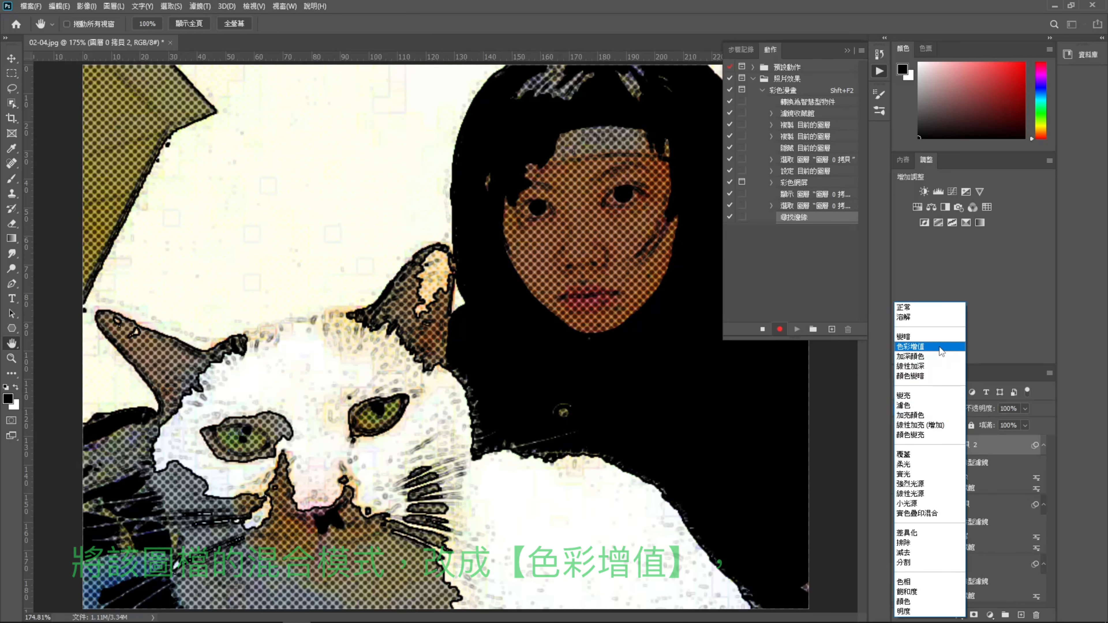
click(941, 348)
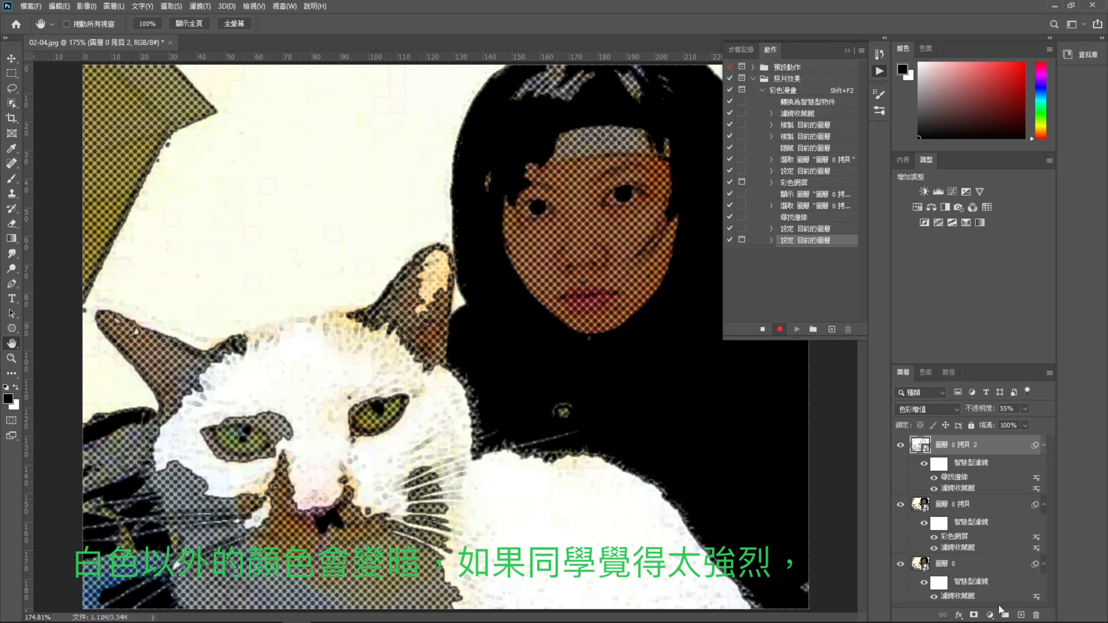
- Create a new layer group and name it 彩色漫畫
click(1005, 616)
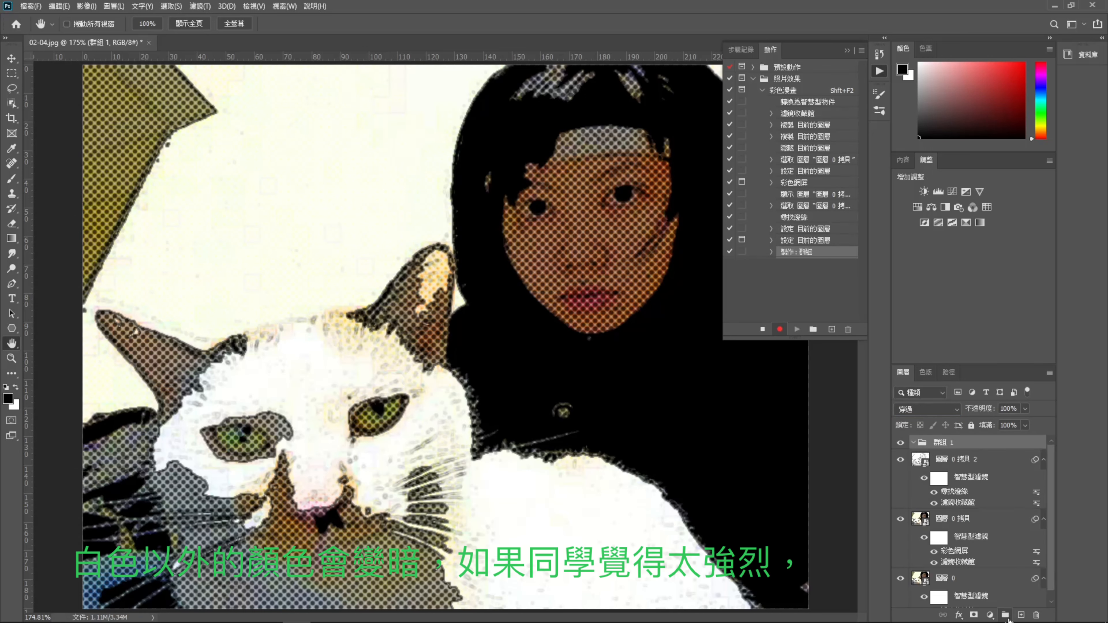
double_click(941, 443)
text(彩色漫畫)
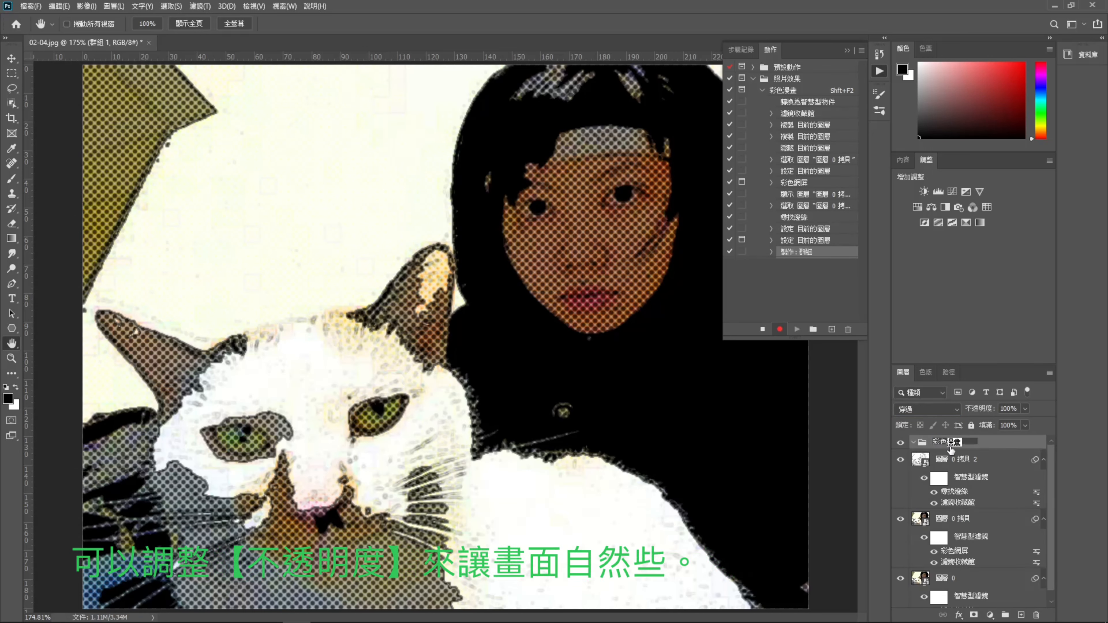
key(Return)
- Move all three photo layers into the 彩色漫畫 group and stop recording the action
click(943, 459)
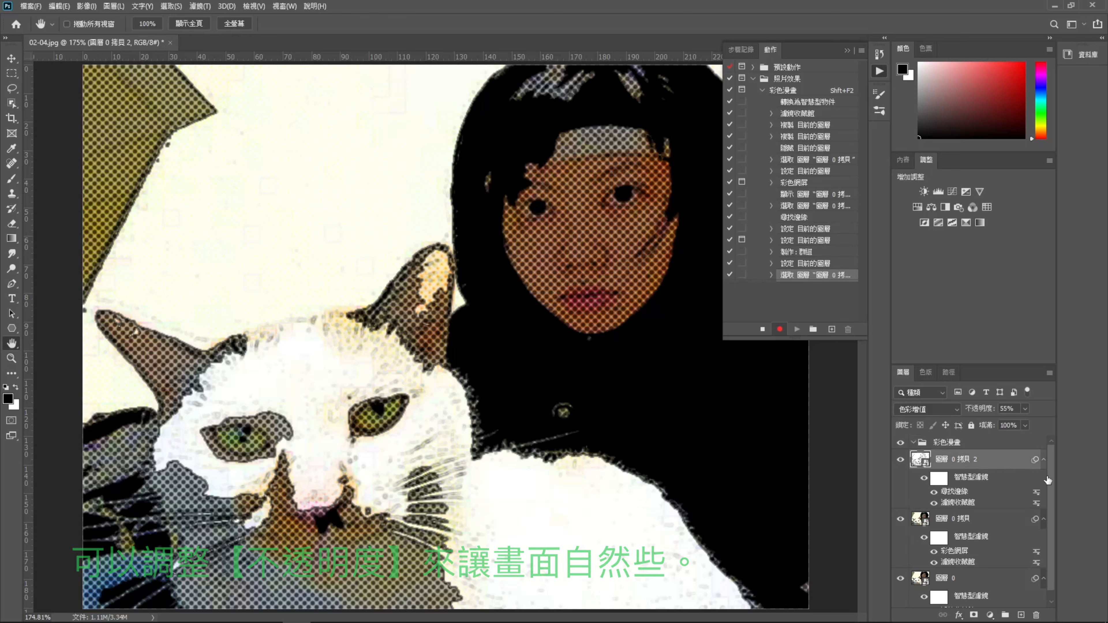
shift+click(945, 573)
drag(945, 572, 962, 450)
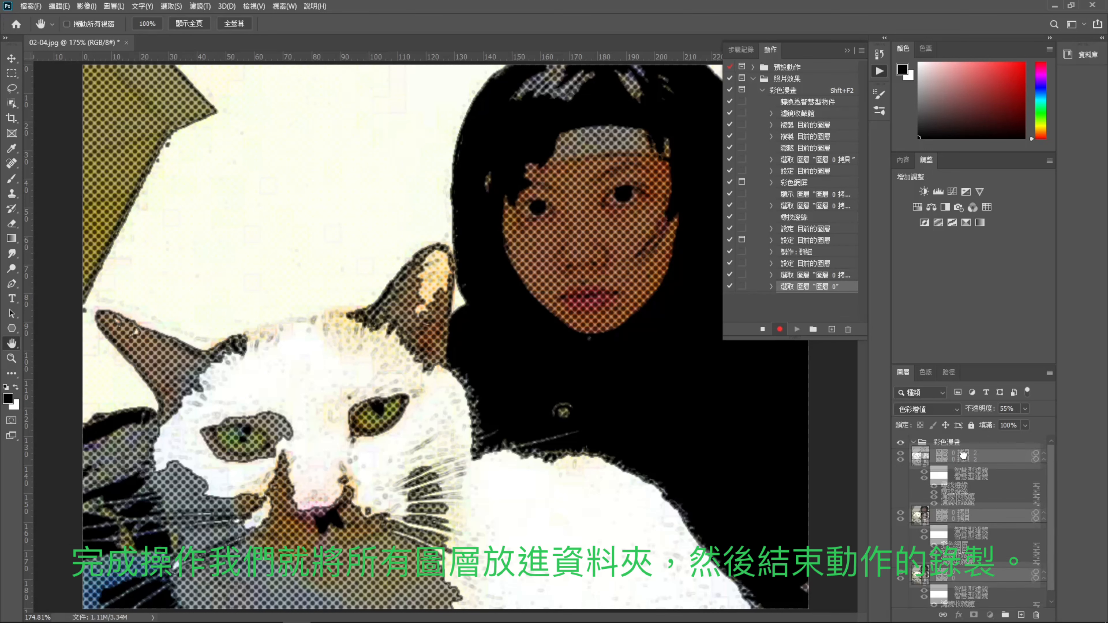
click(913, 444)
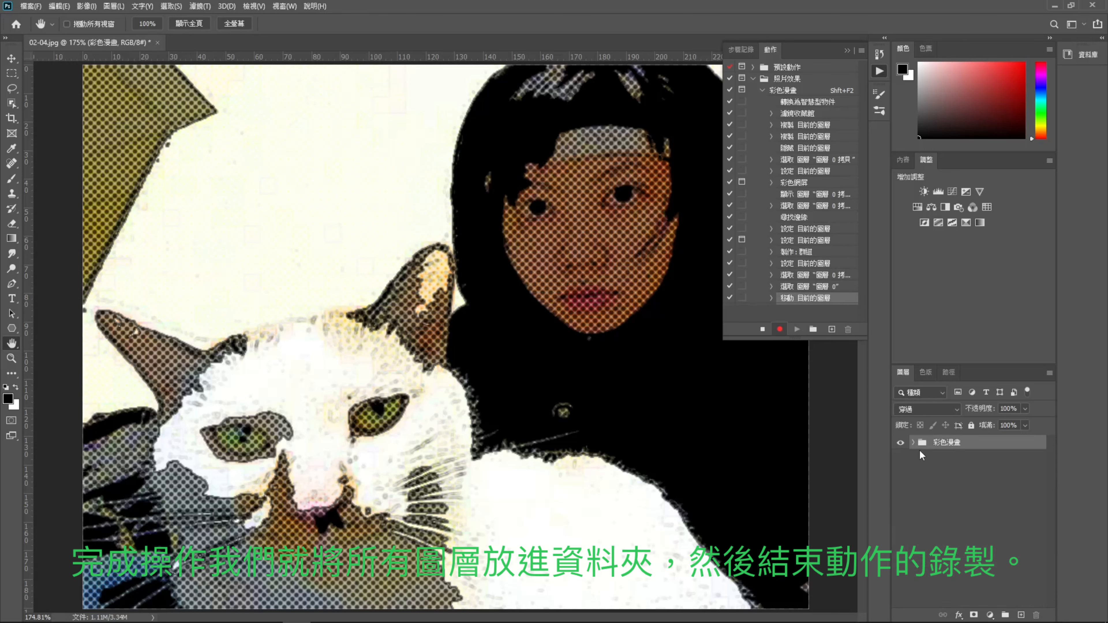
click(763, 329)
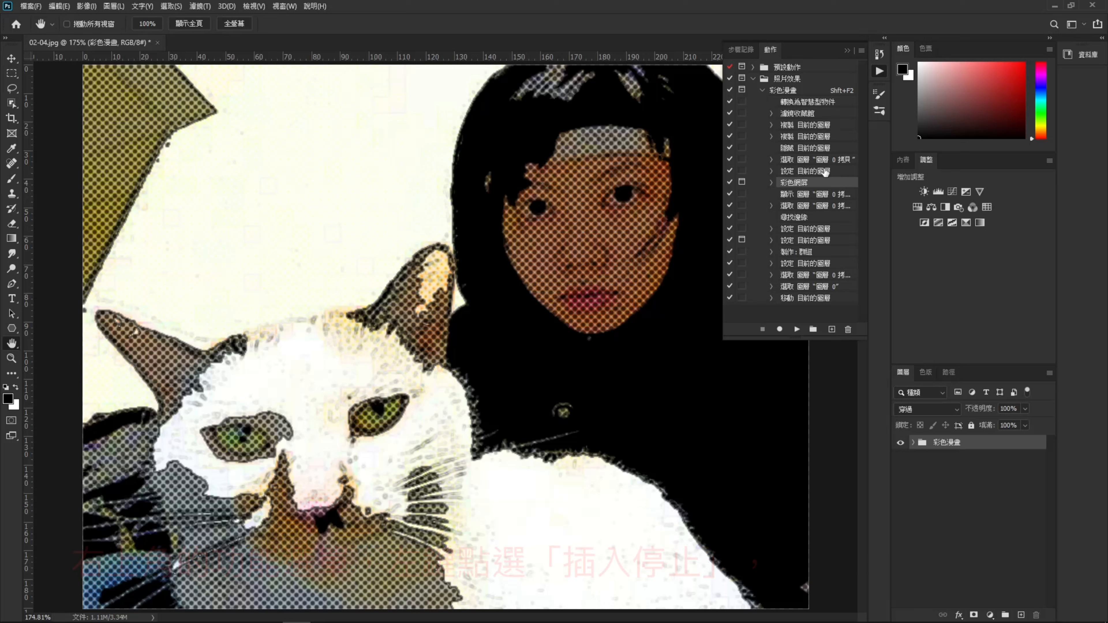
- Insert a stop before the action's 彩色網屏 step with the pasted halftone instructions as its message, and allow continuing (可繼續)
click(862, 51)
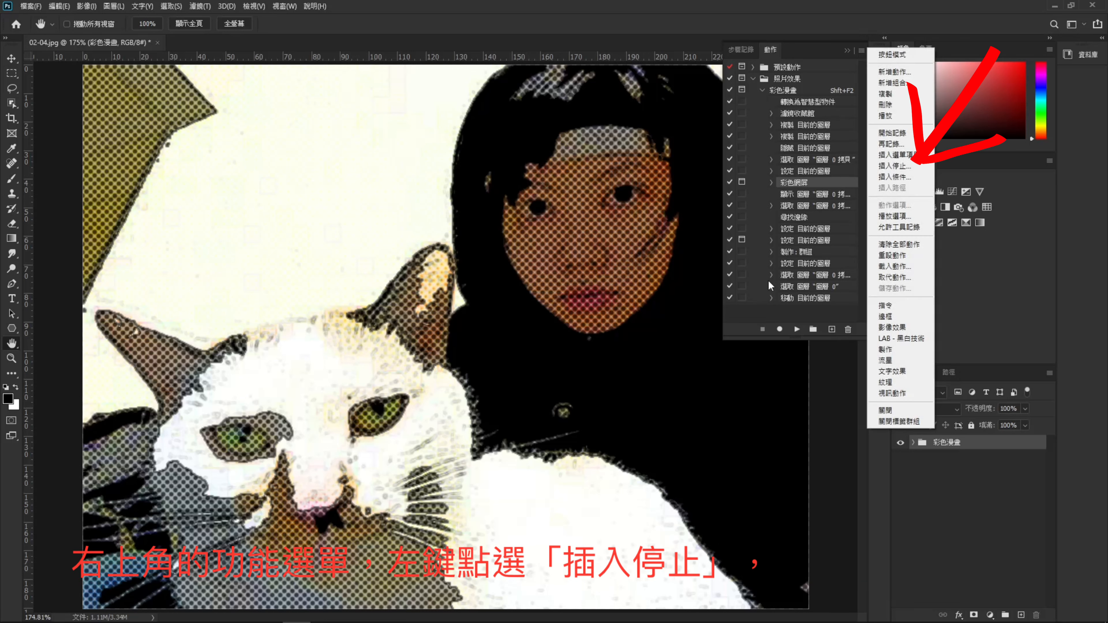
click(890, 167)
right_click(386, 188)
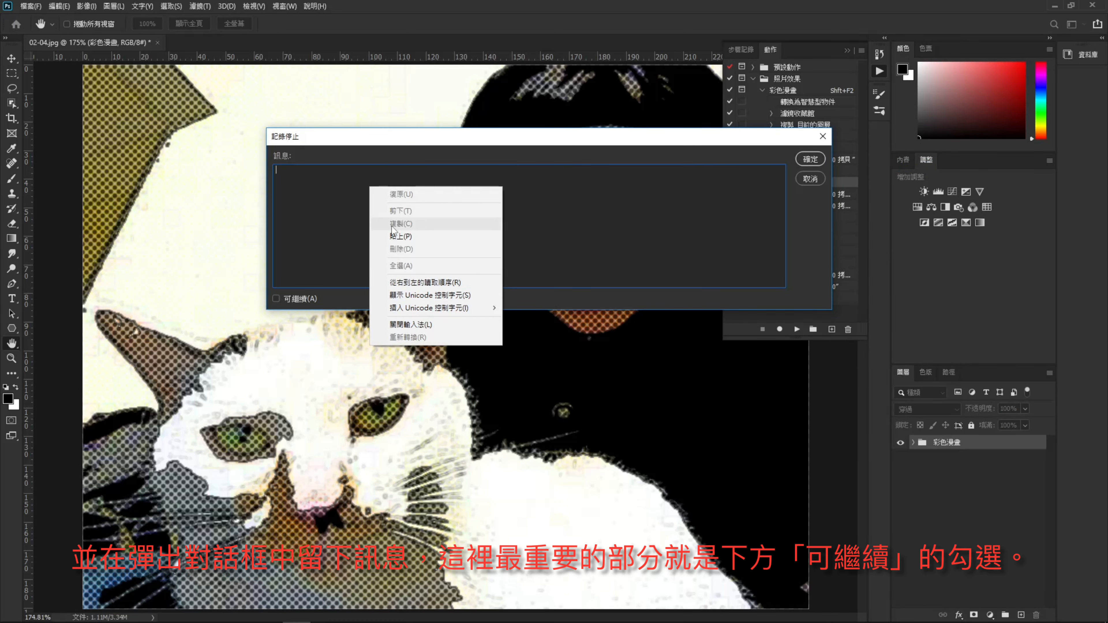
click(384, 239)
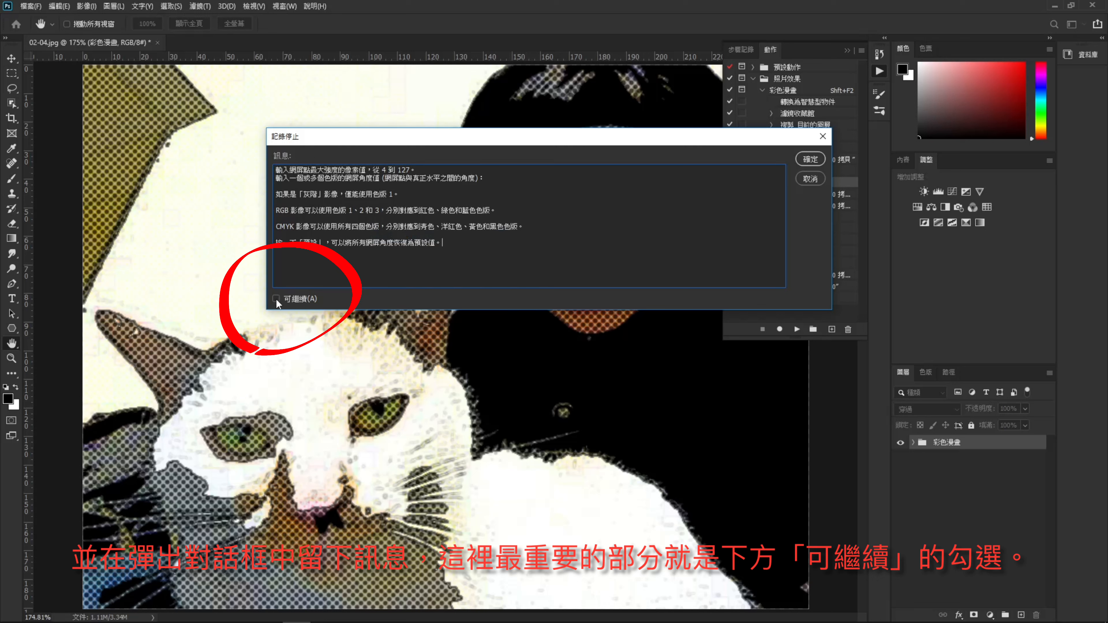
click(809, 161)
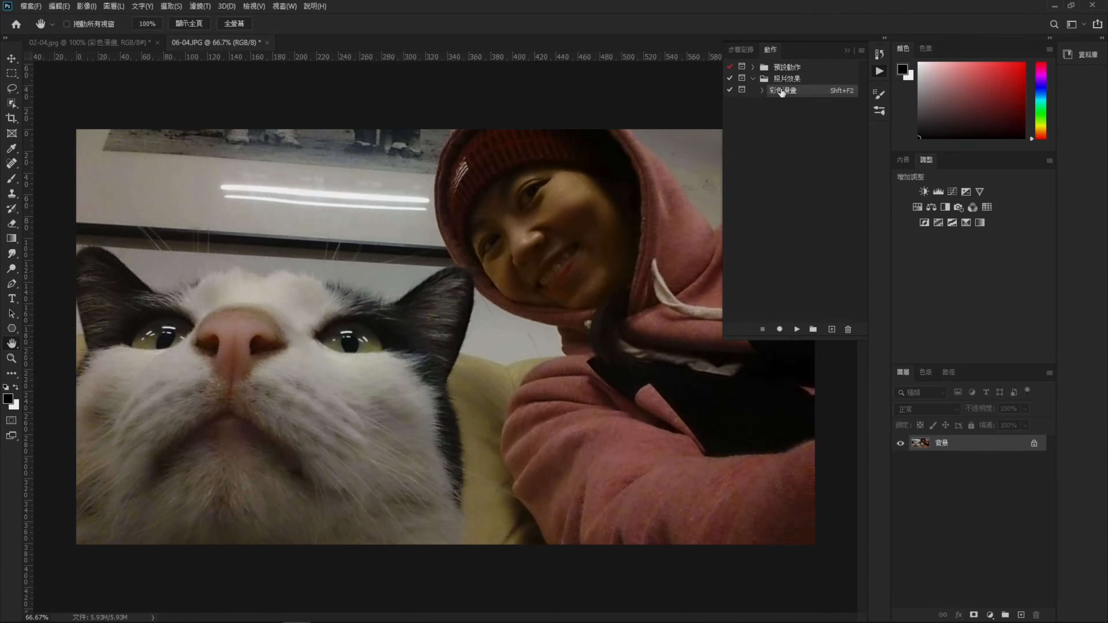
- Play the 彩色漫畫 action on 06-04.JPG, continuing past the stop message and accepting 彩色網屏 with radius 8 and angles of 45
click(797, 330)
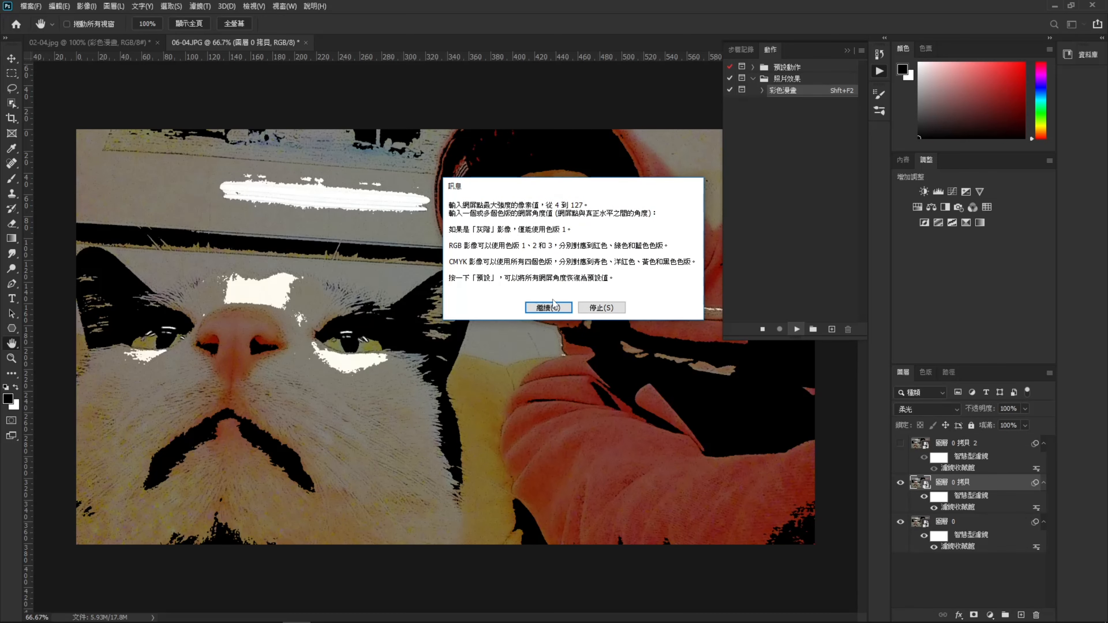
click(548, 307)
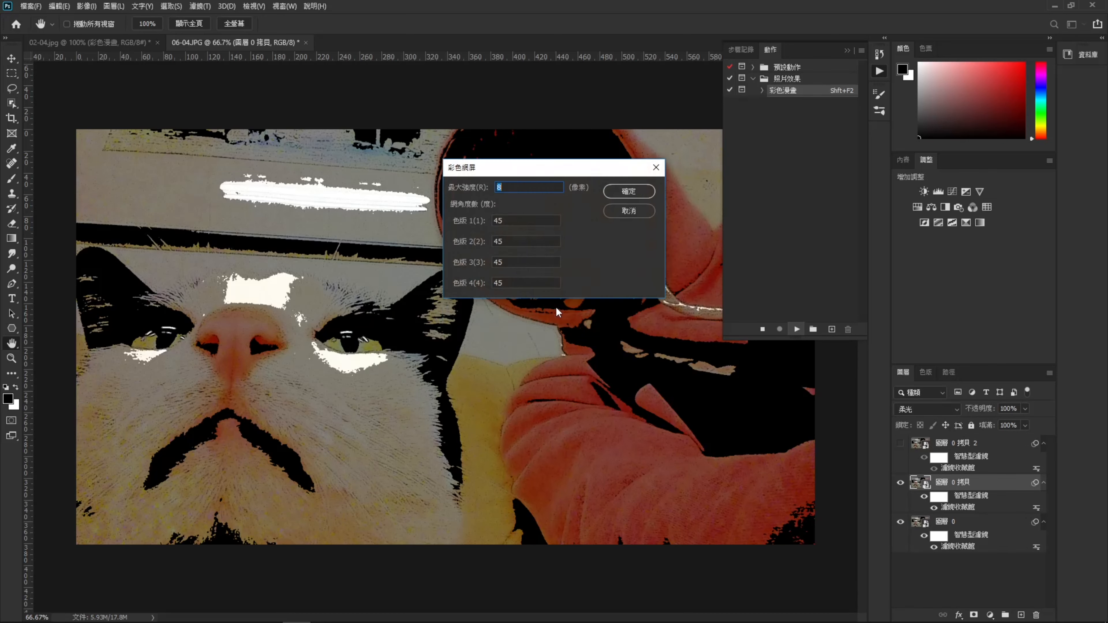
click(619, 192)
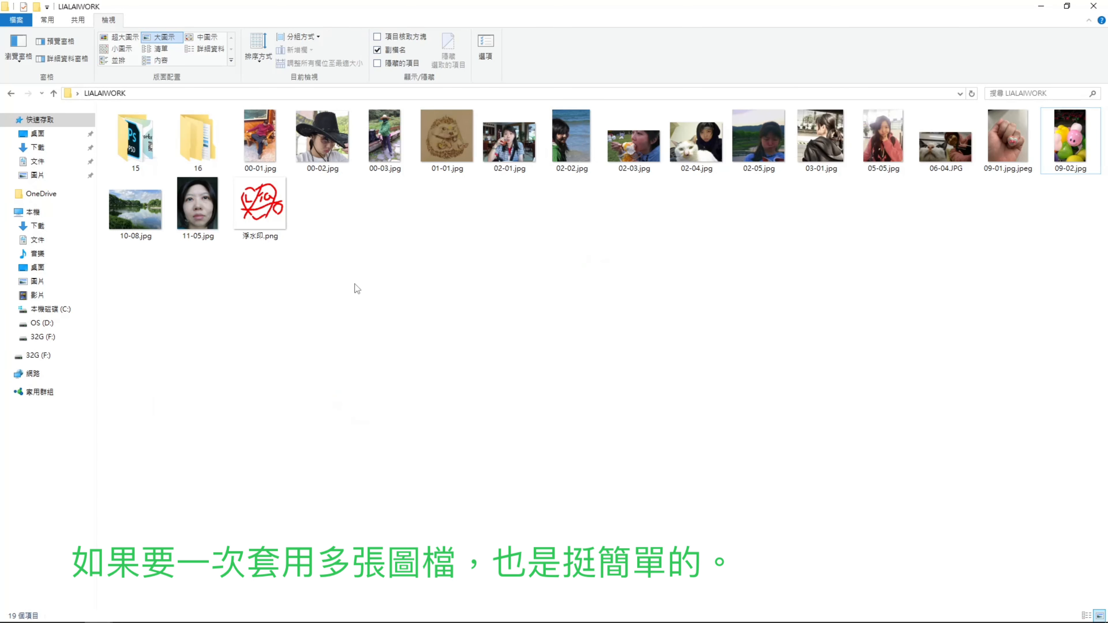
- Create a folder named from inside the LIALAIWORK folder in File Explorer
click(1066, 6)
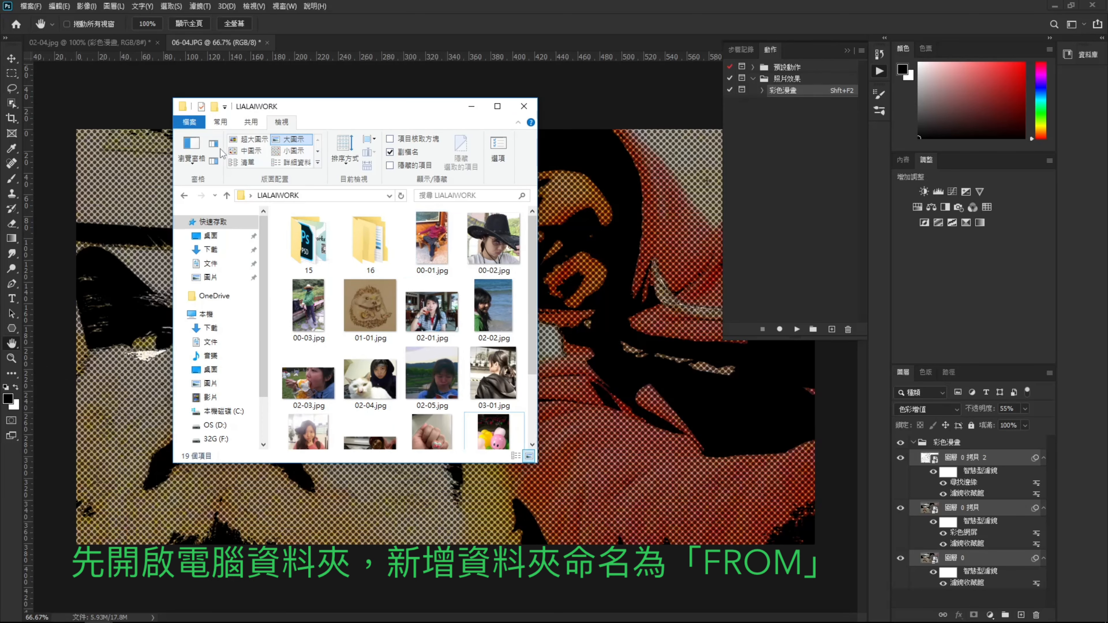
click(220, 122)
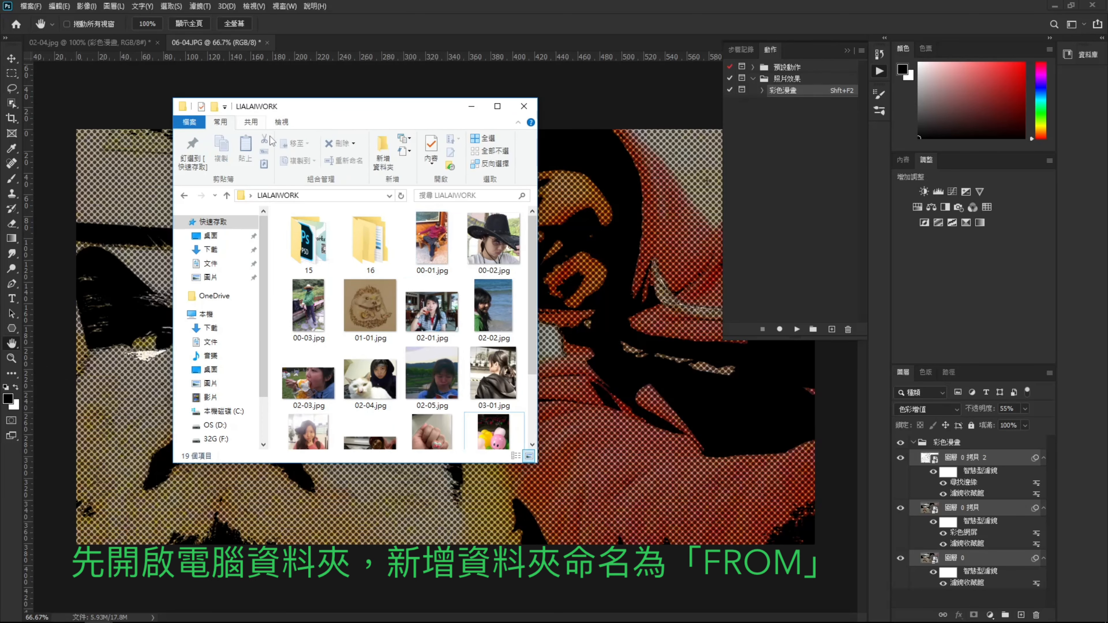
click(384, 150)
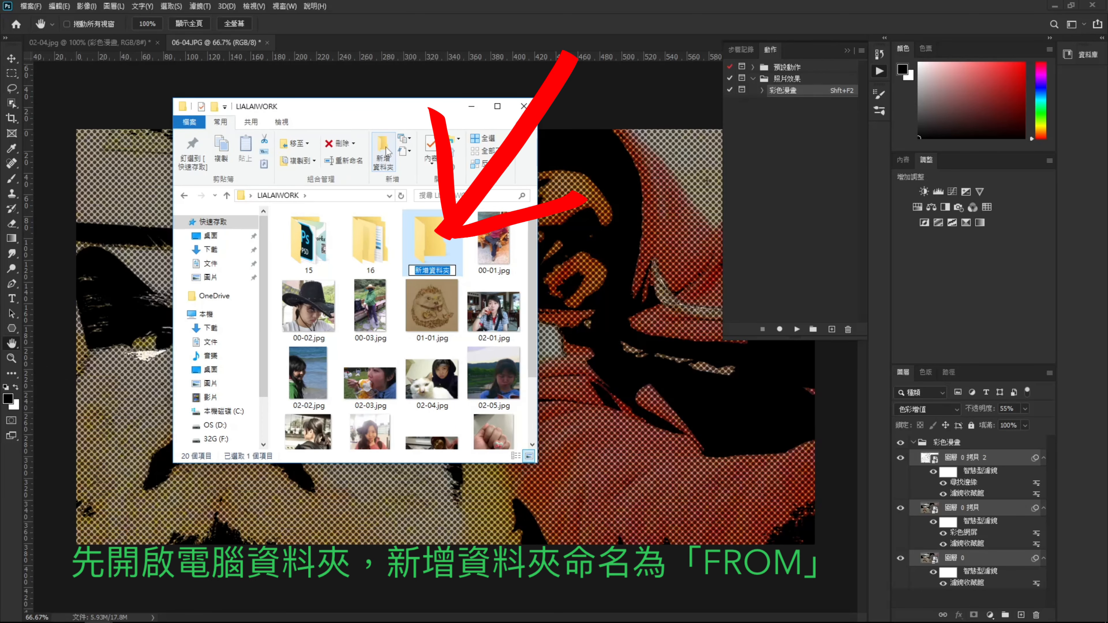
text(from)
- Move all the photos from 00-01.jpg through 11-05.jpg into the from folder
click(491, 248)
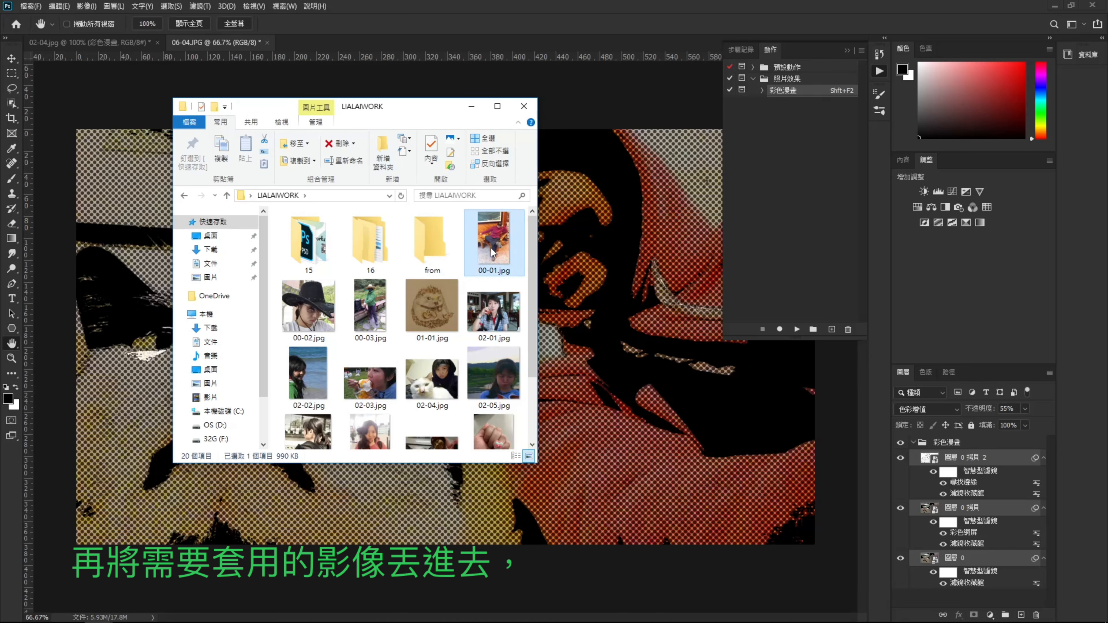
scroll(442, 401, down, 3)
shift+click(443, 400)
scroll(443, 397, up, 3)
drag(442, 398, 435, 258)
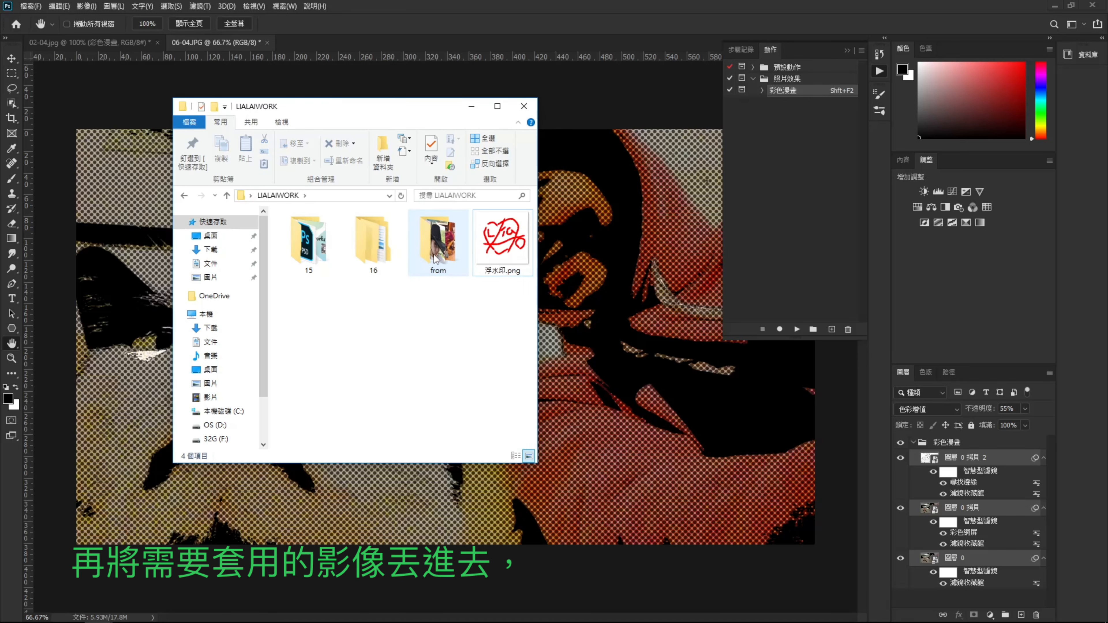
- Create another folder named TO in the LIALAIWORK folder
click(384, 150)
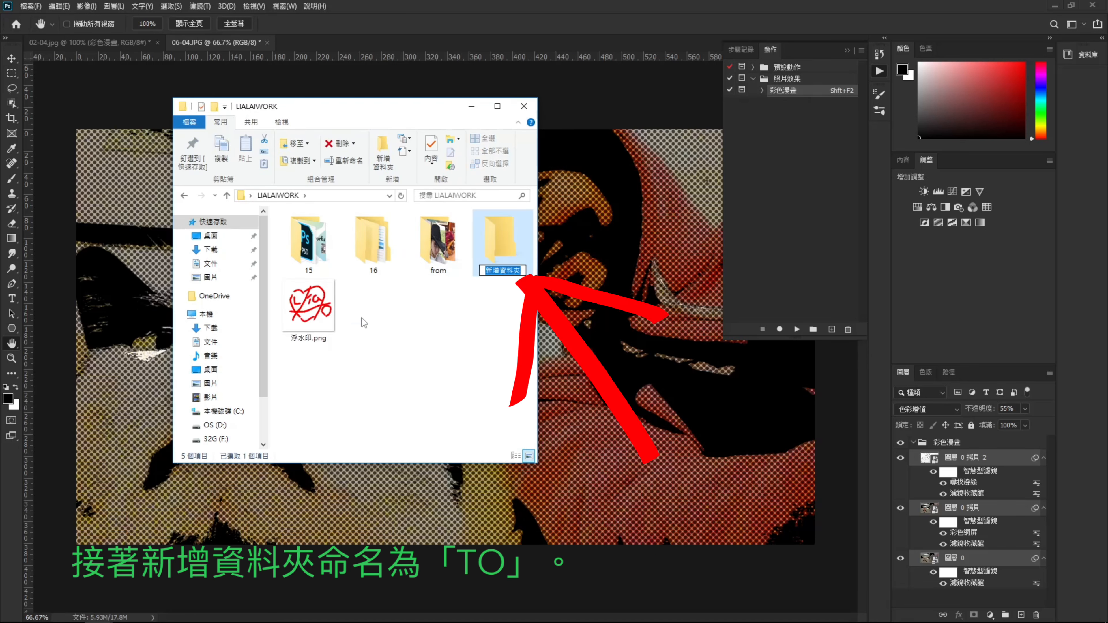
text(TO)
key(Return)
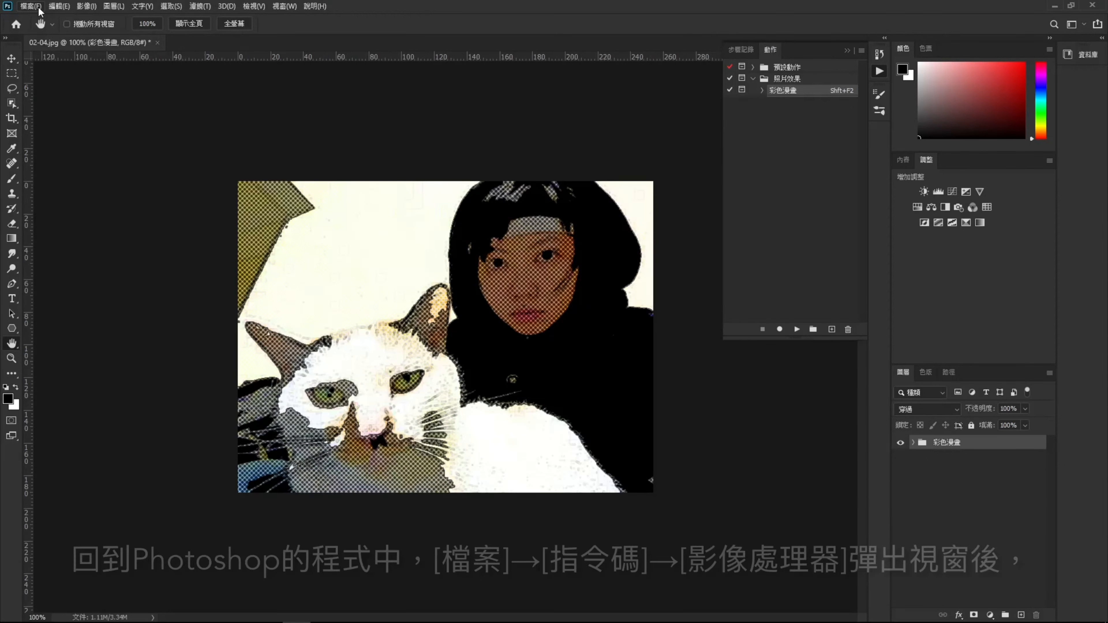
- Open the 影像處理器 script and choose the from folder in LIALAIWORK as the source of the images
click(38, 8)
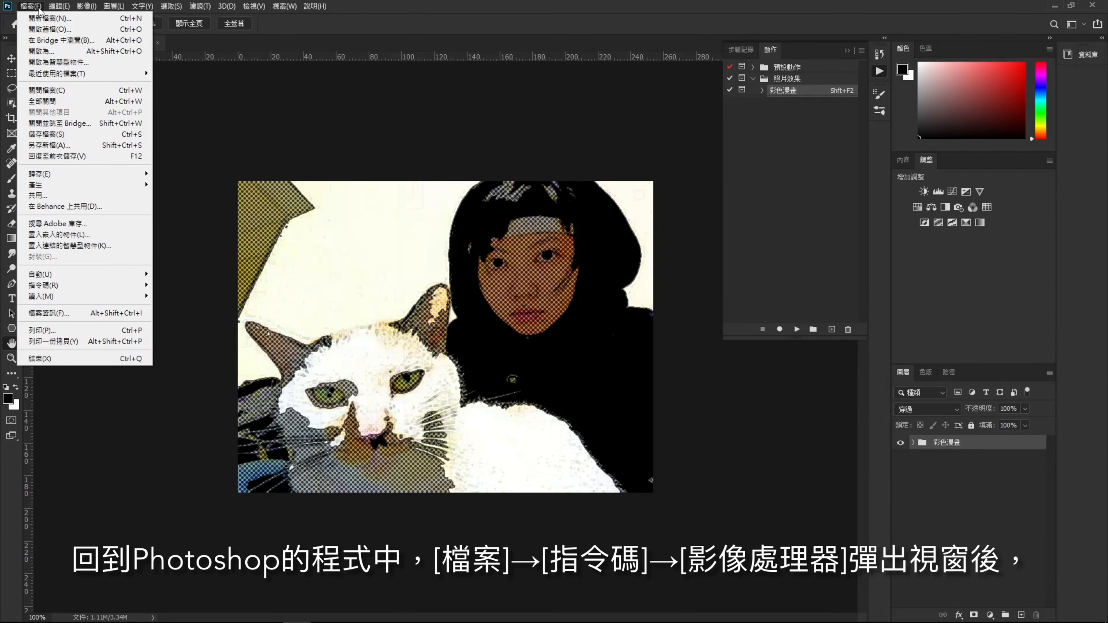
mouse_move(98, 288)
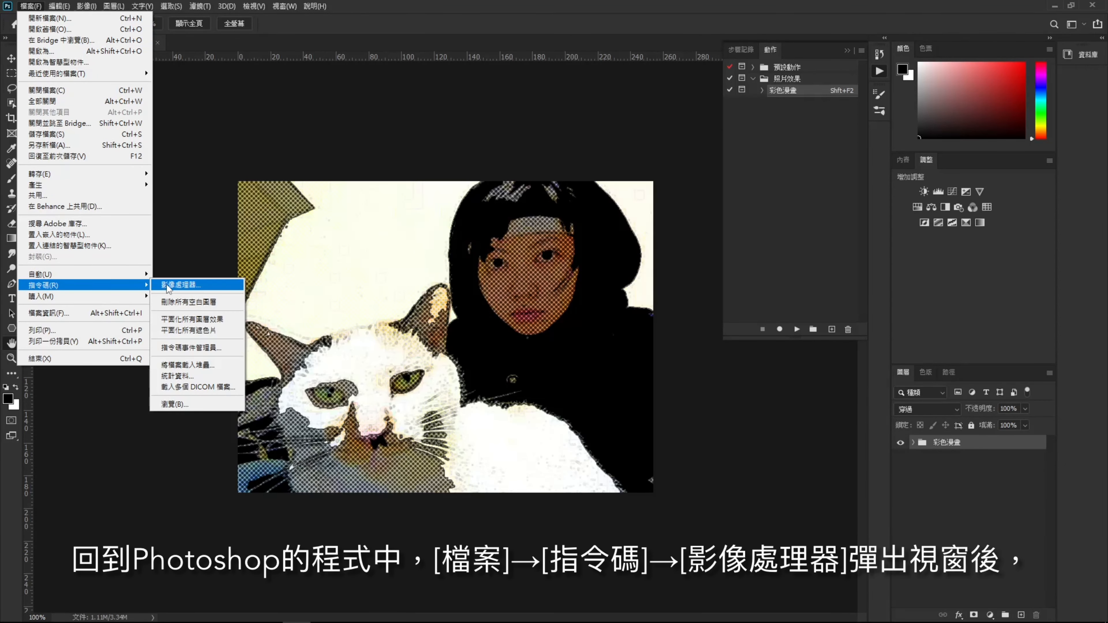
click(180, 285)
click(448, 174)
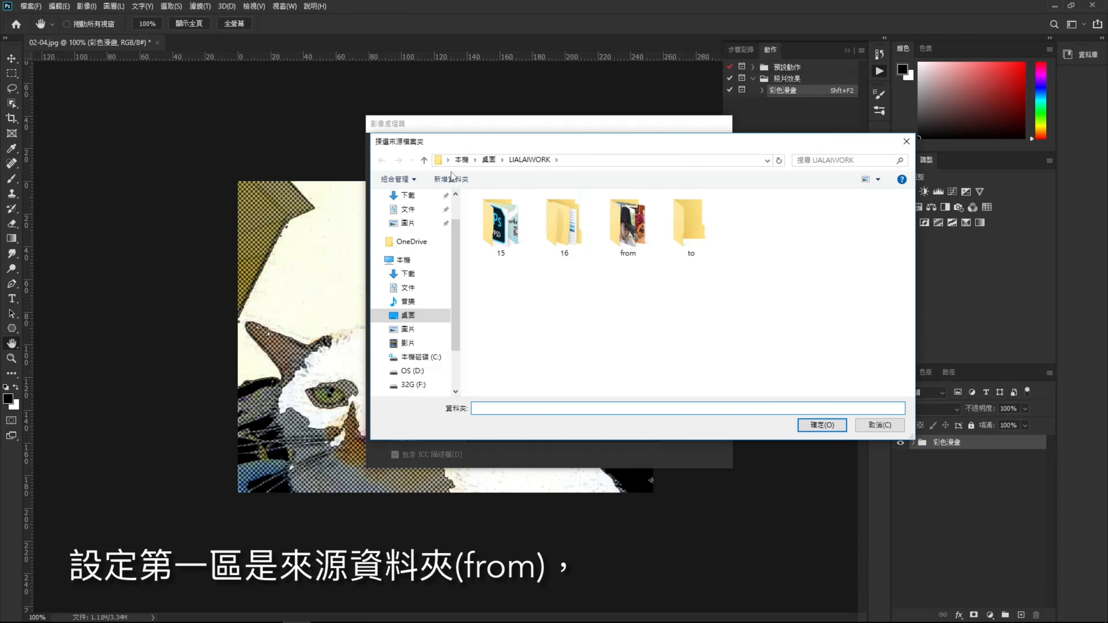
click(628, 218)
click(823, 426)
- Set the processed images to be saved in the to folder inside LIALAIWORK
click(408, 227)
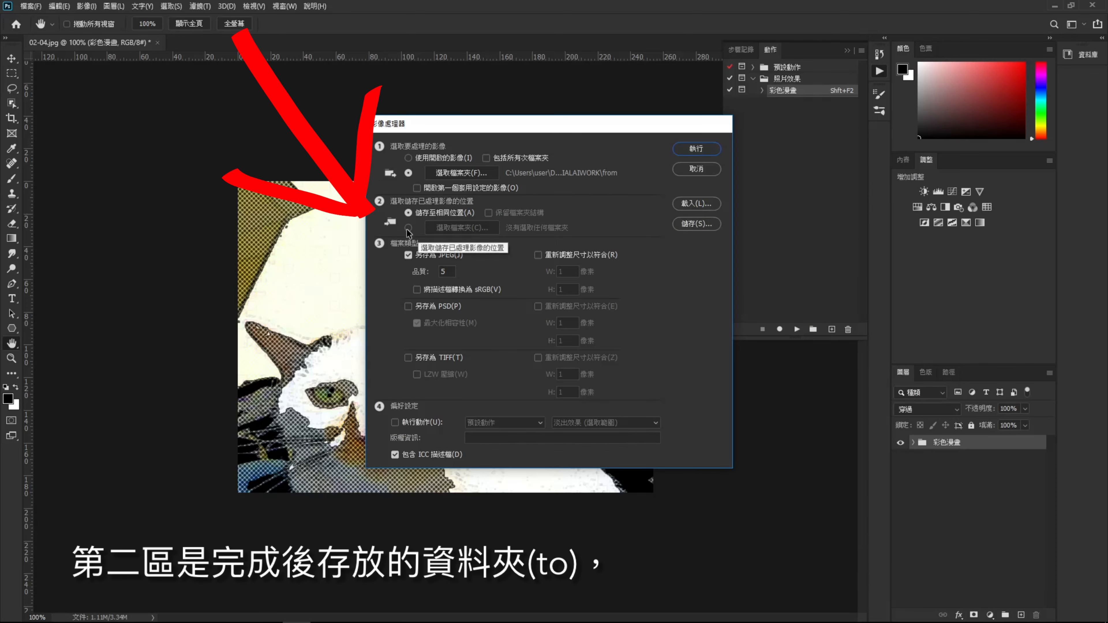
click(457, 228)
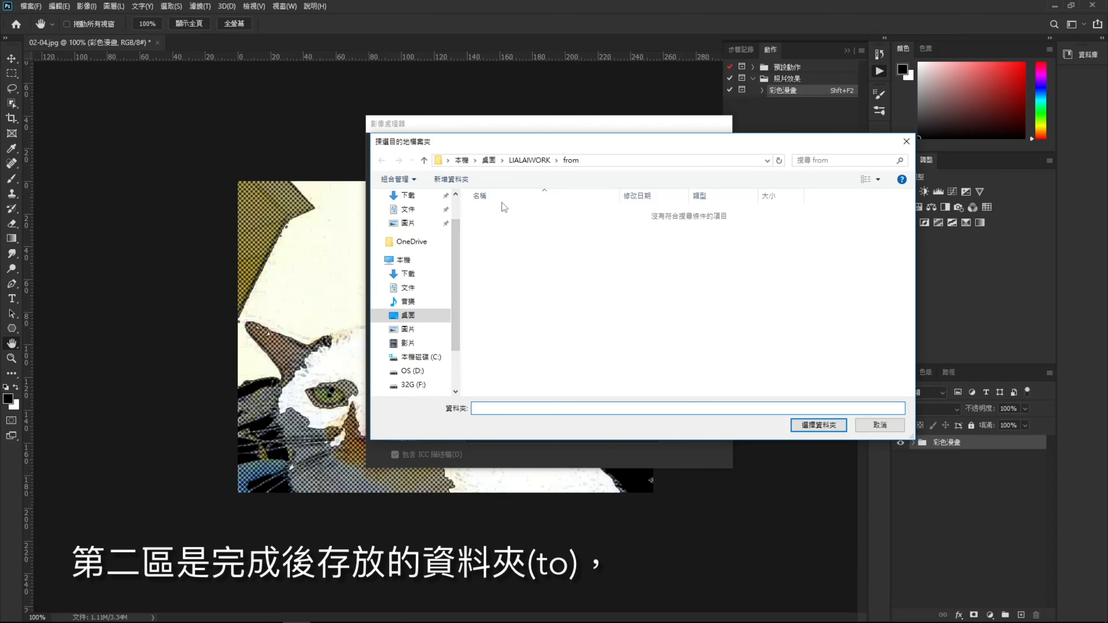
click(542, 161)
click(689, 229)
click(819, 426)
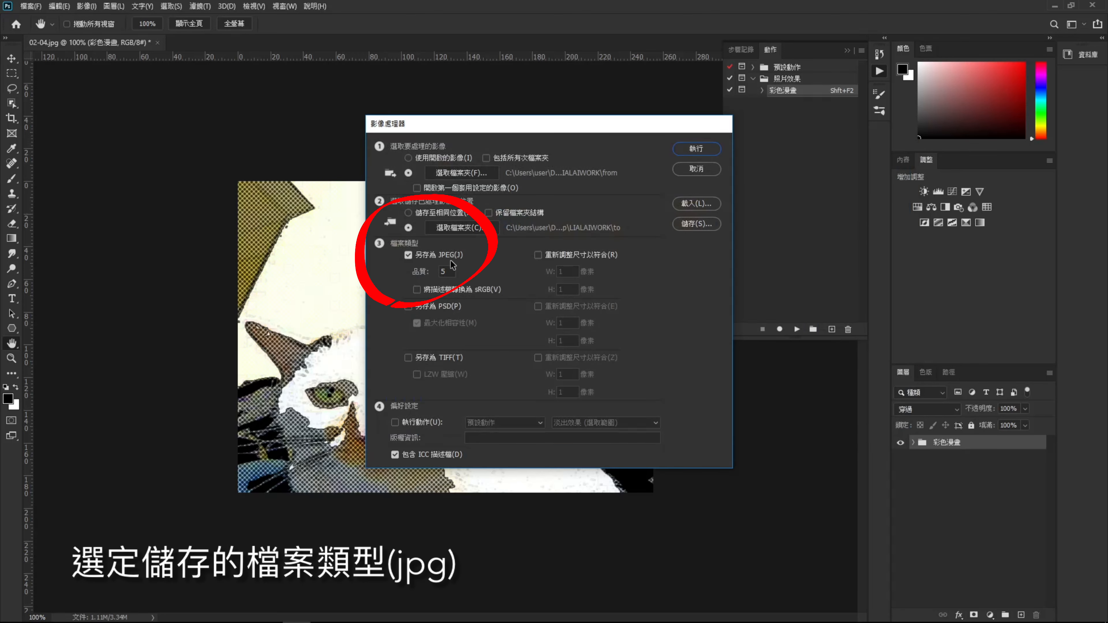
- Enable running the 彩色漫畫 action from the 照片效果 set, execute the batch, and view the processed images in an enlarged folder window
click(395, 422)
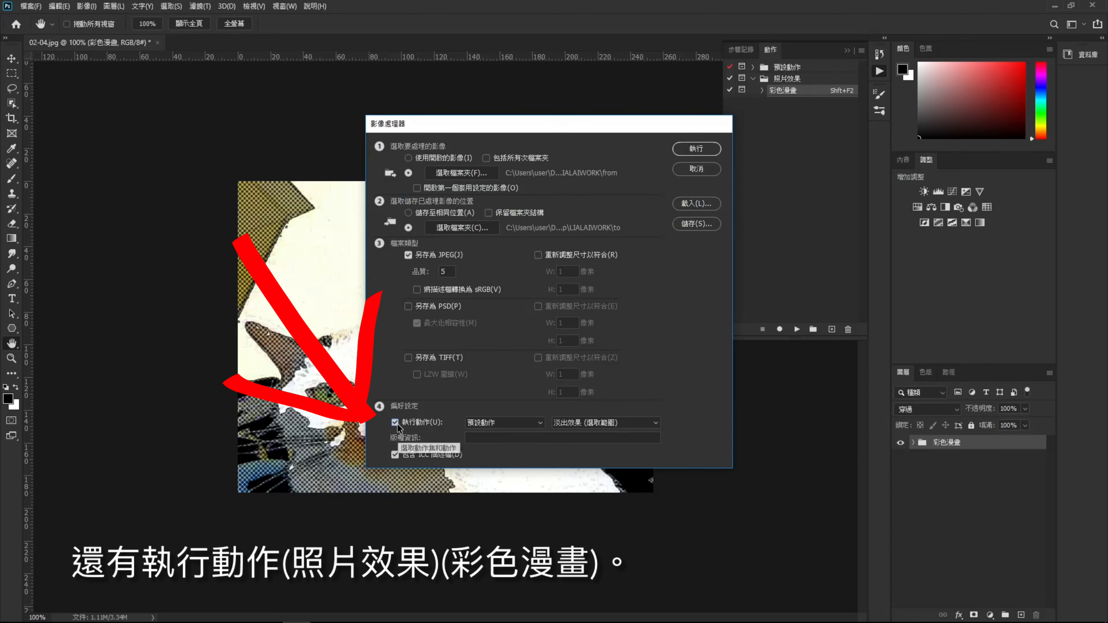
click(508, 426)
click(509, 442)
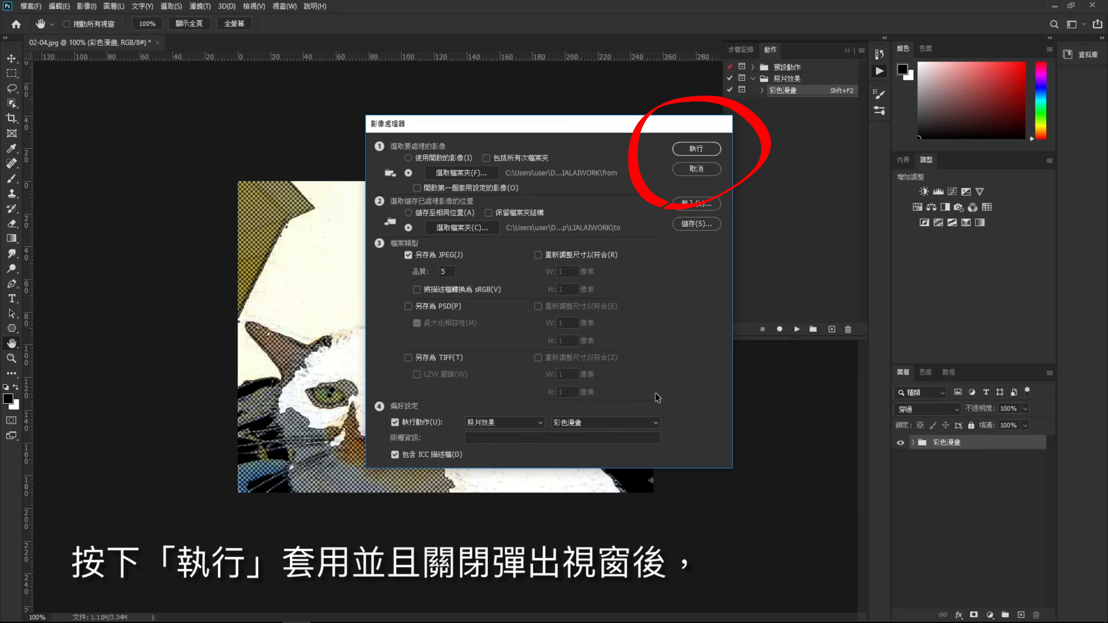
click(686, 150)
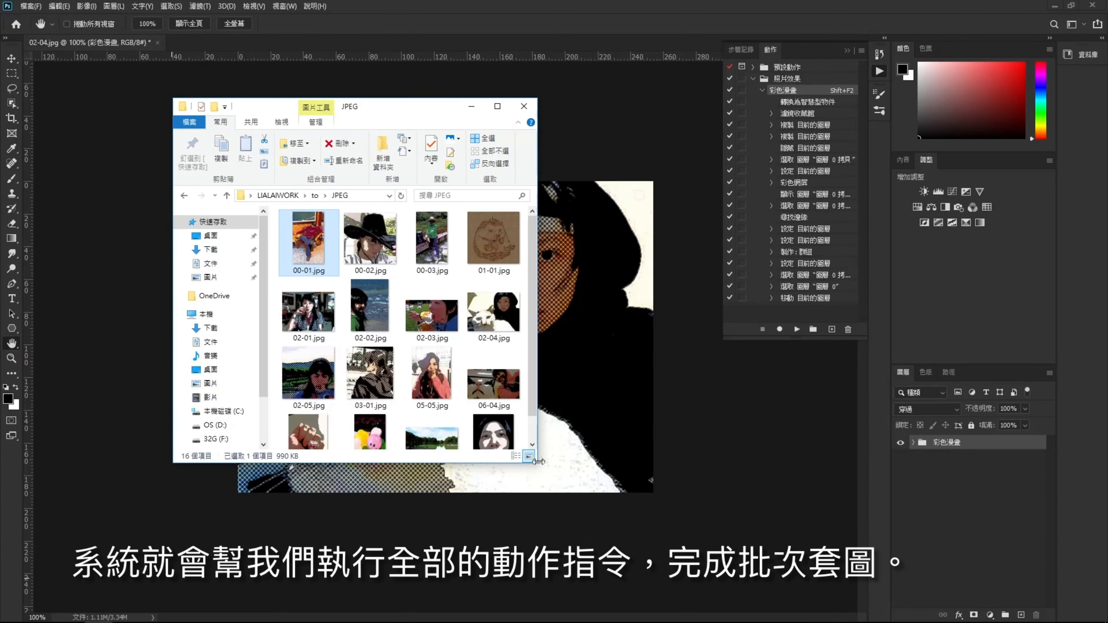
drag(537, 462, 656, 559)
click(502, 385)
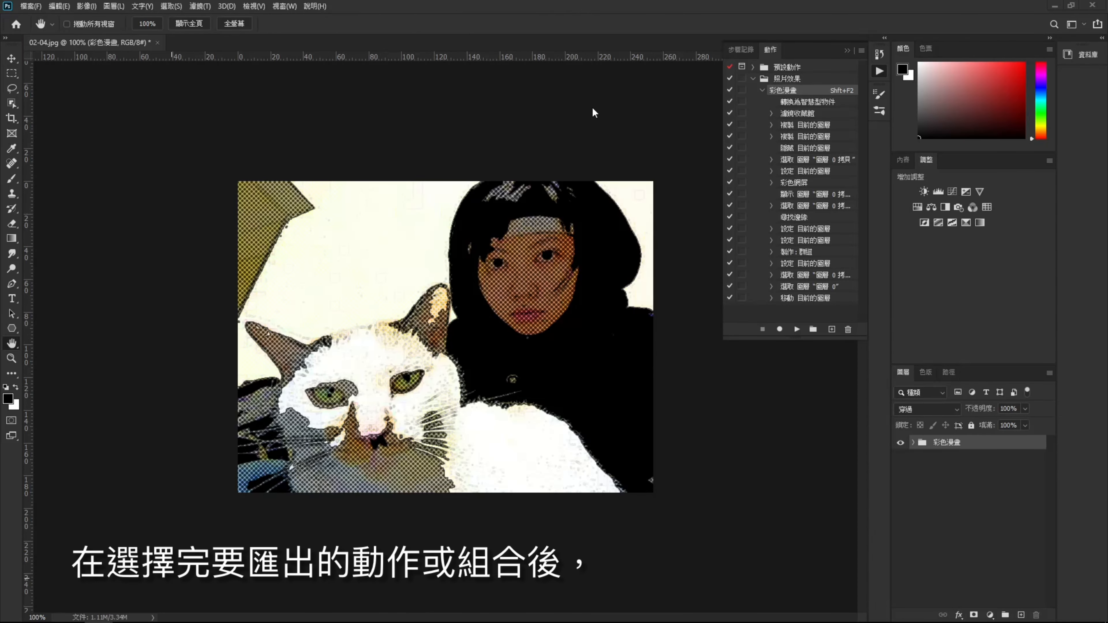
- Save the 照片效果 action set as 照片效果.atn in the PolaGen4_by_rawimage folder, keeping the 動作 (*.ATN) file type
click(821, 78)
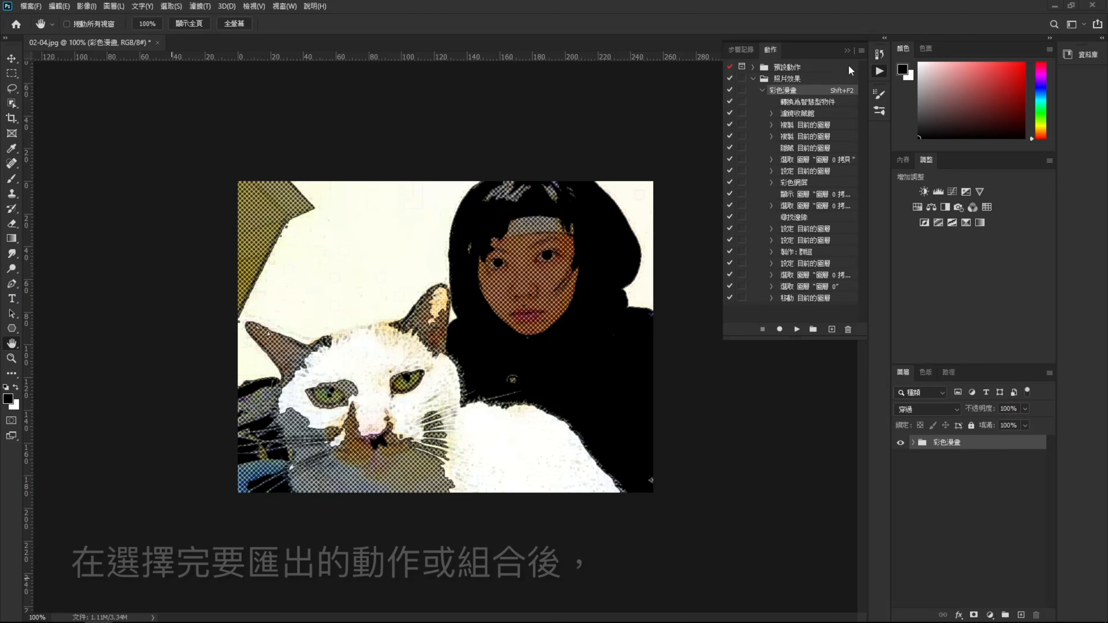
click(862, 50)
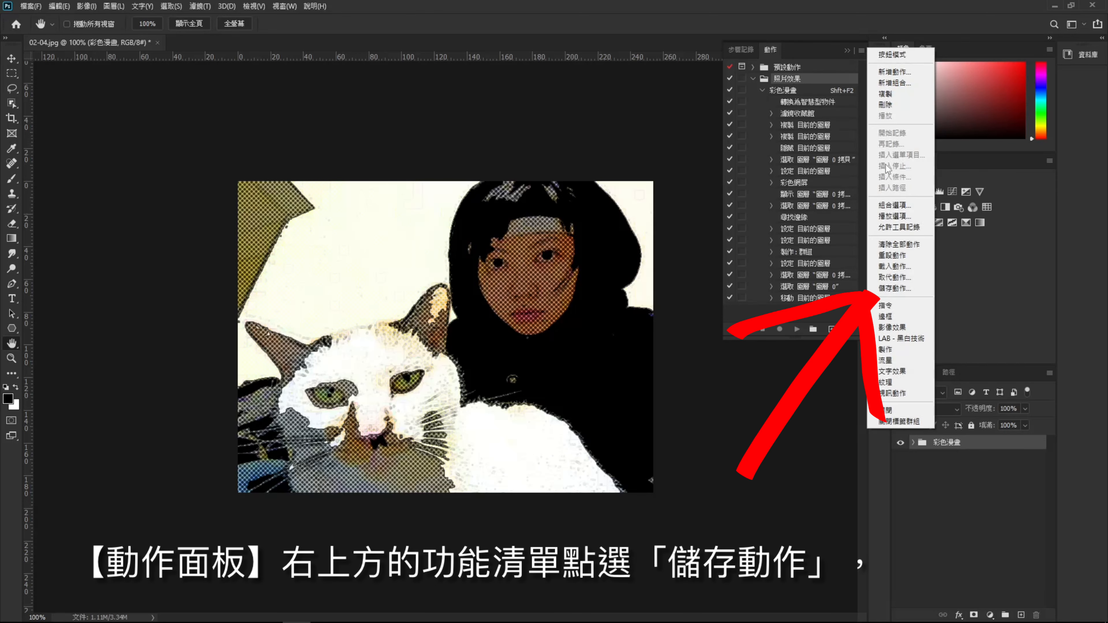
click(893, 288)
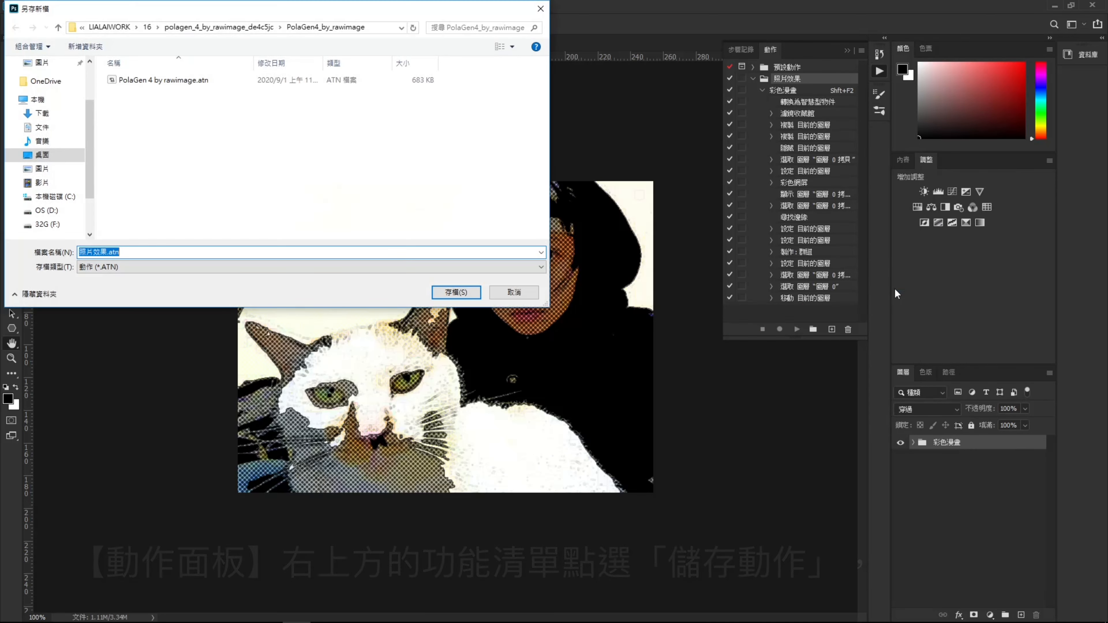
click(135, 265)
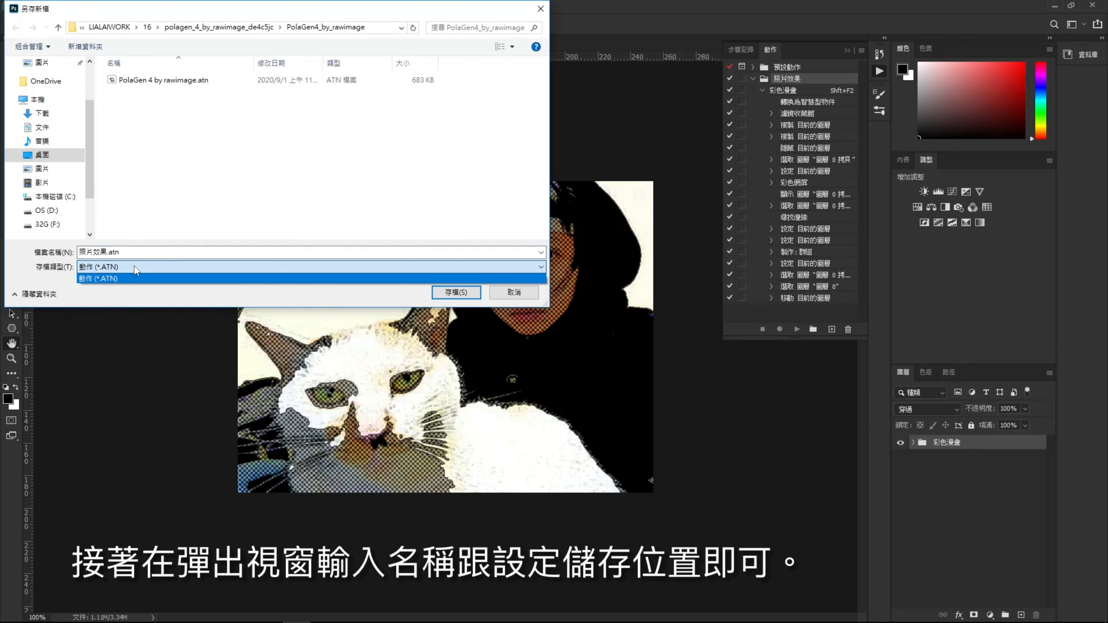
click(134, 266)
click(450, 298)
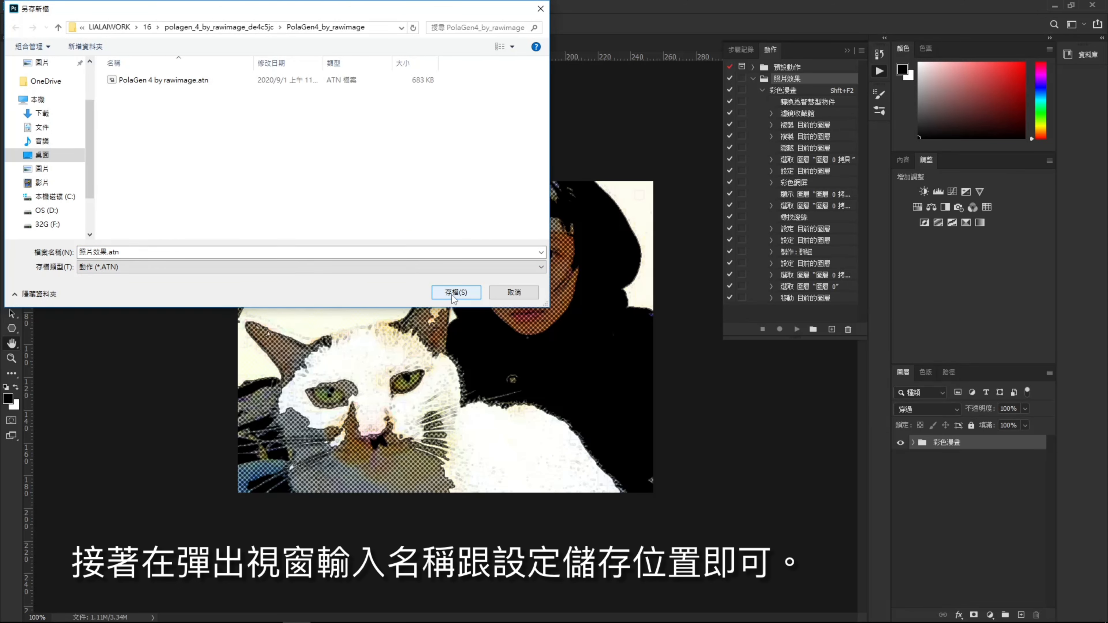